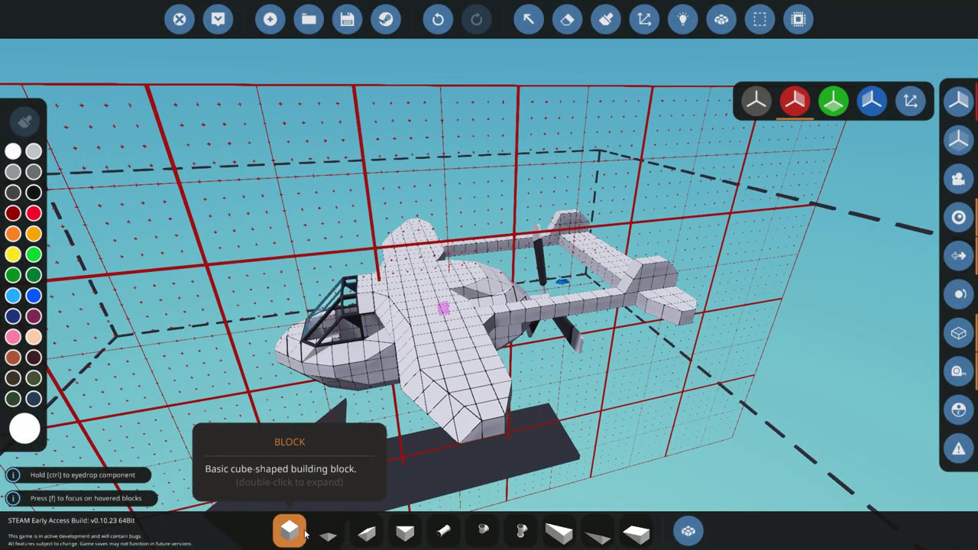
Clear the inventory search, check the Fin Rudder details, then pick Control Surface (Small)
drag(304, 534, 524, 454)
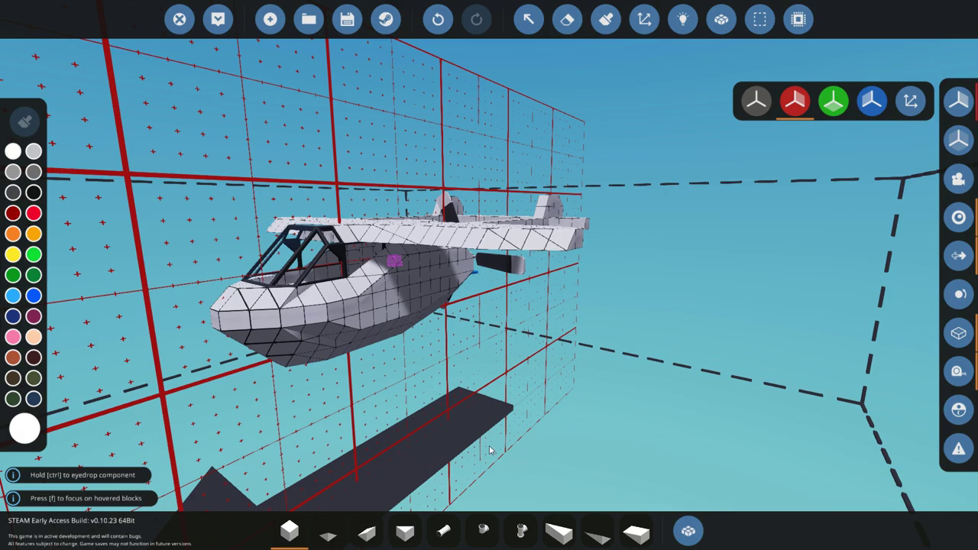
drag(469, 376, 485, 388)
key(q)
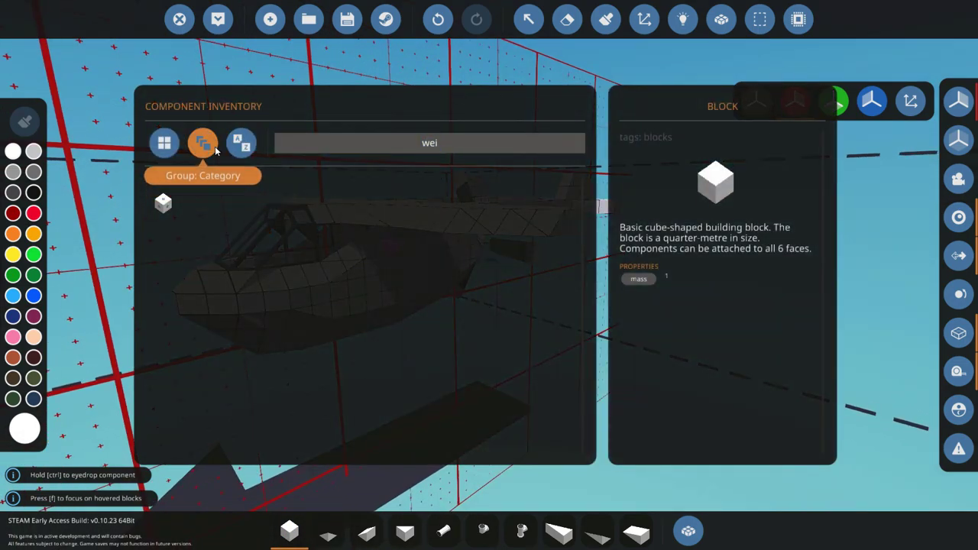
key(BackSpace)
scroll(468, 276, down, 1)
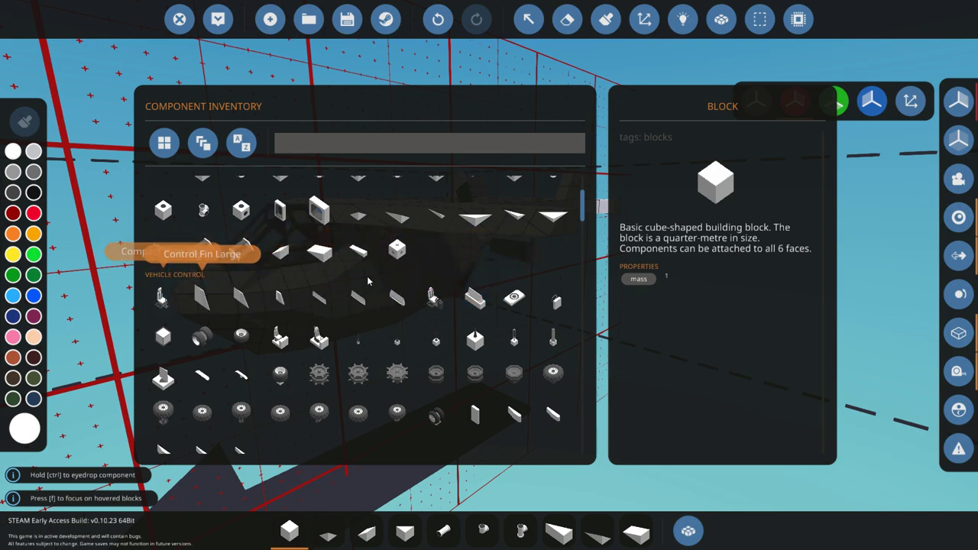
click(474, 298)
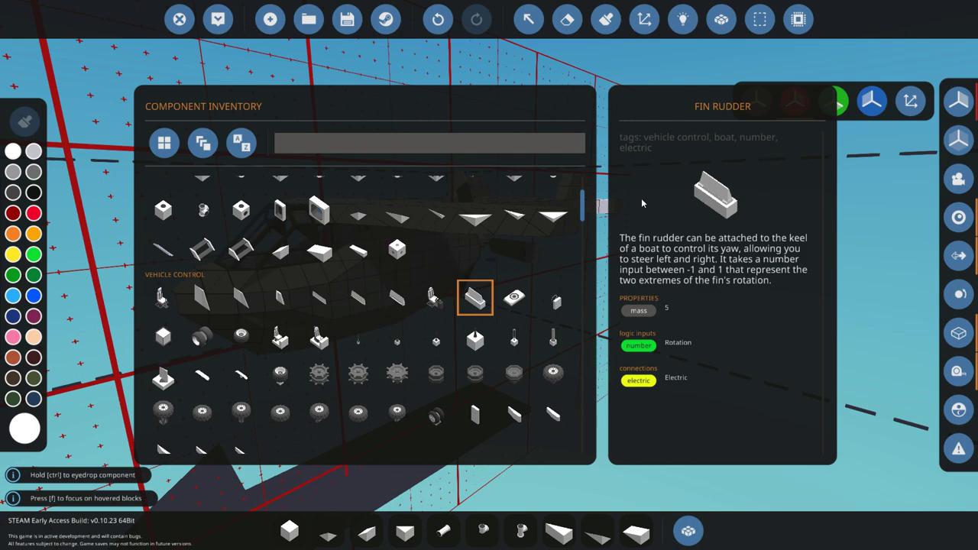
click(383, 304)
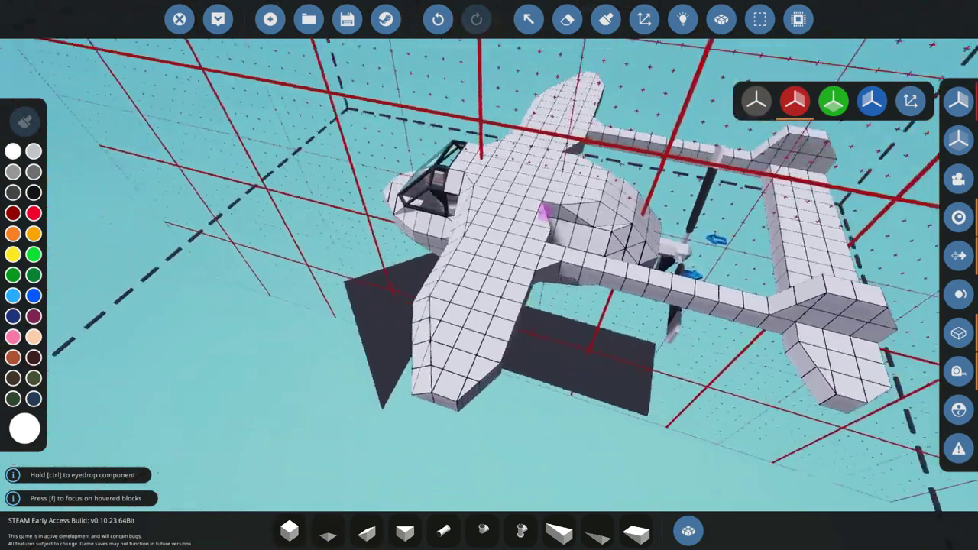
Rotate the held control surface flat and pick another component from the inventory
key(r)
key(r)
key(r)
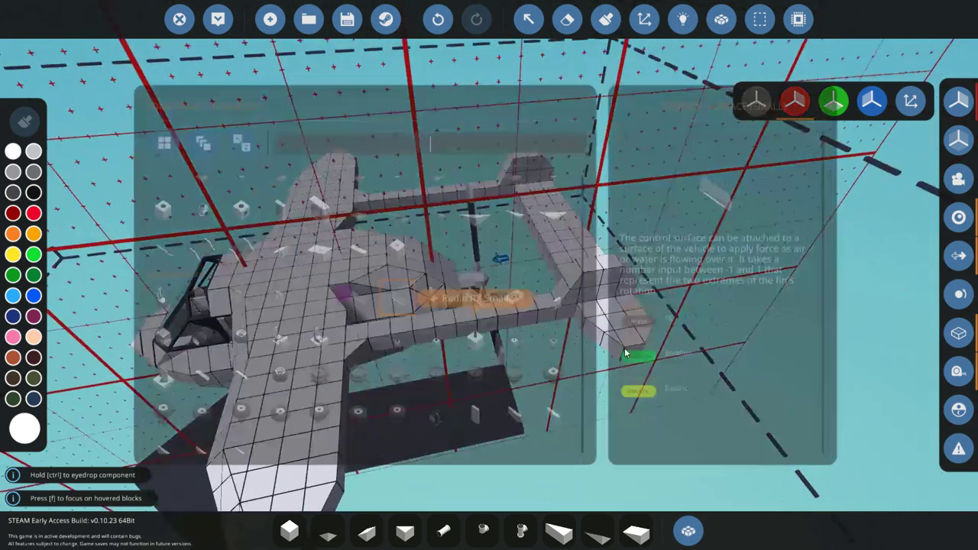
key(q)
click(477, 301)
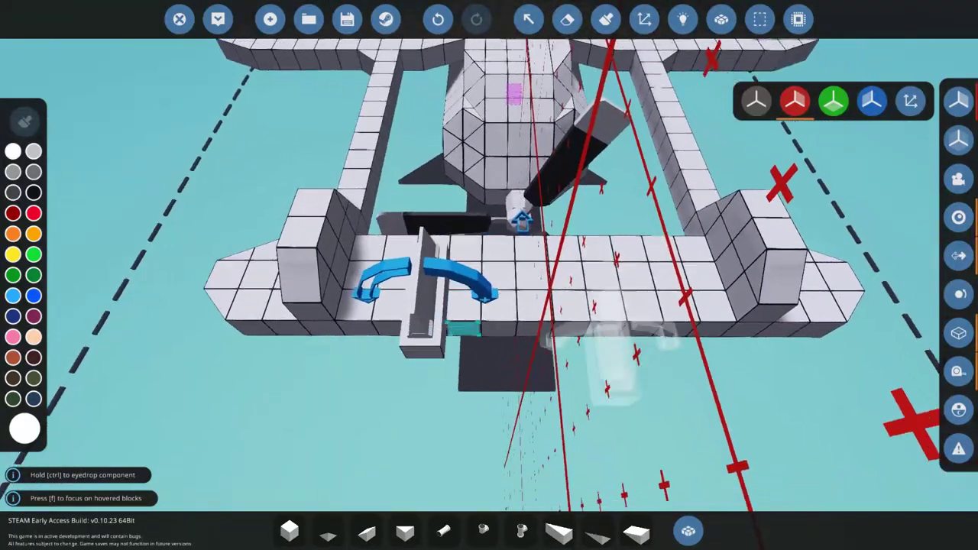
Select Control Surface (Medium), then erase a row of blocks along the beam
key(q)
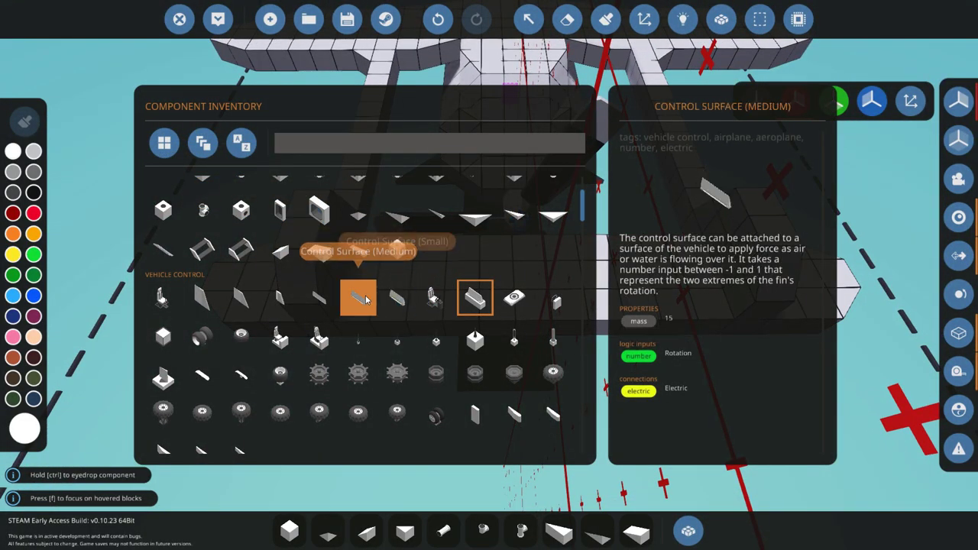
click(357, 298)
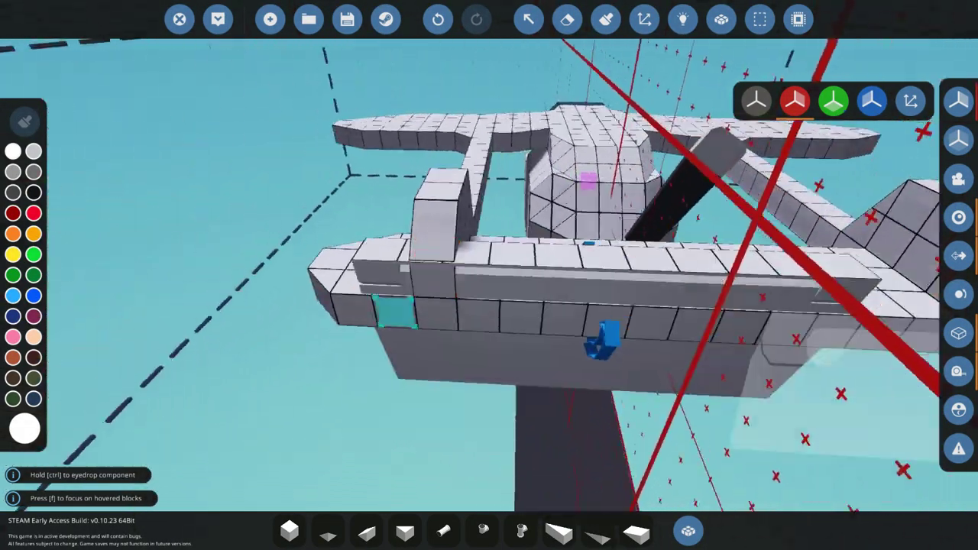
key(e)
drag(405, 281, 833, 336)
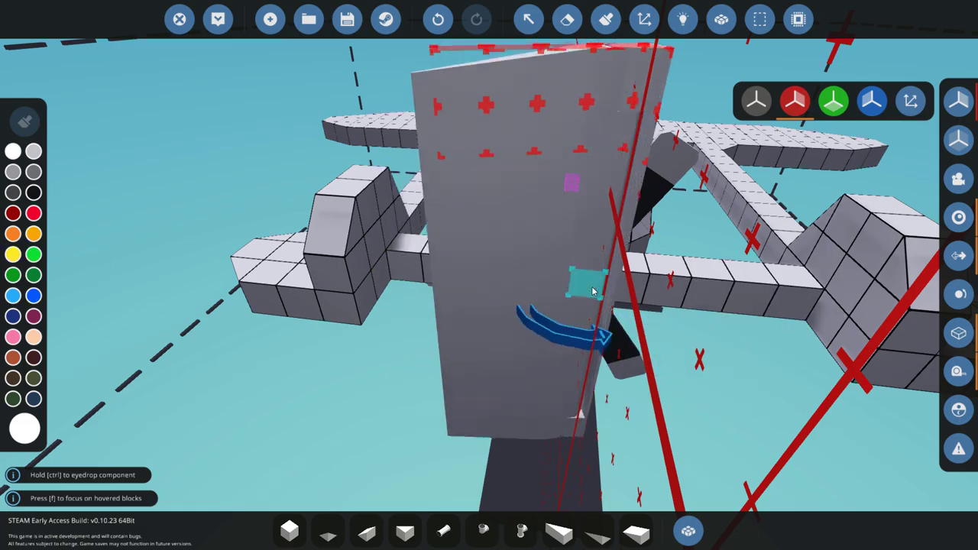
Search the inventory for 'contr' and pick a control surface for the tail
key(s)
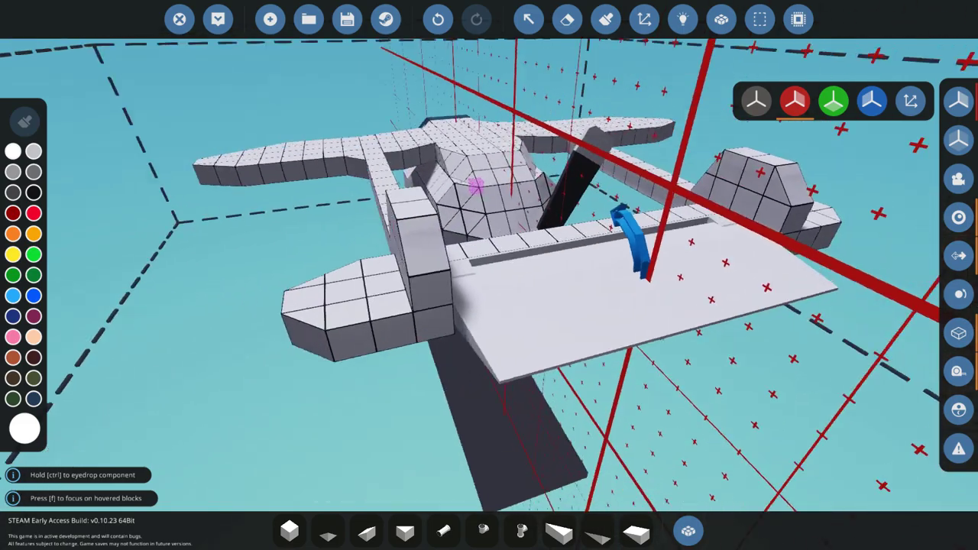
key(w)
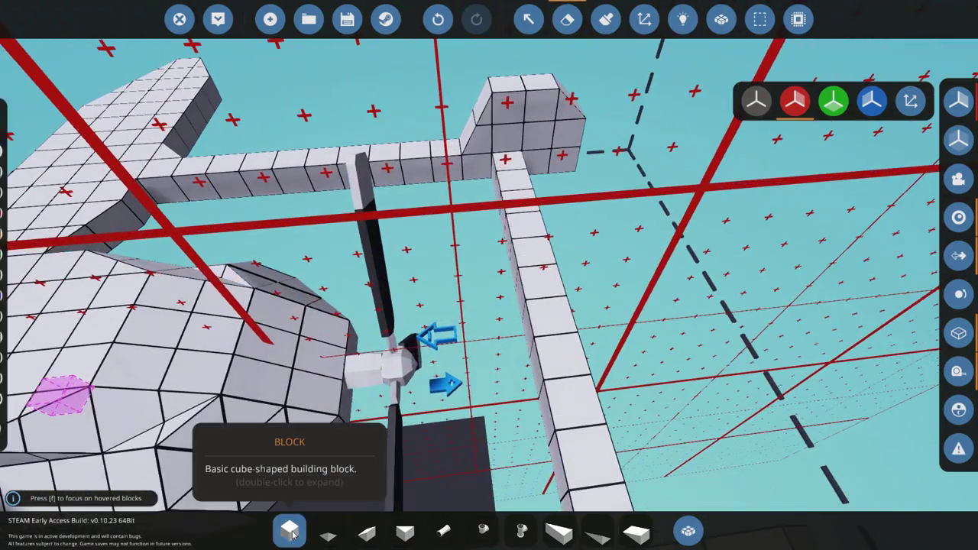
click(290, 532)
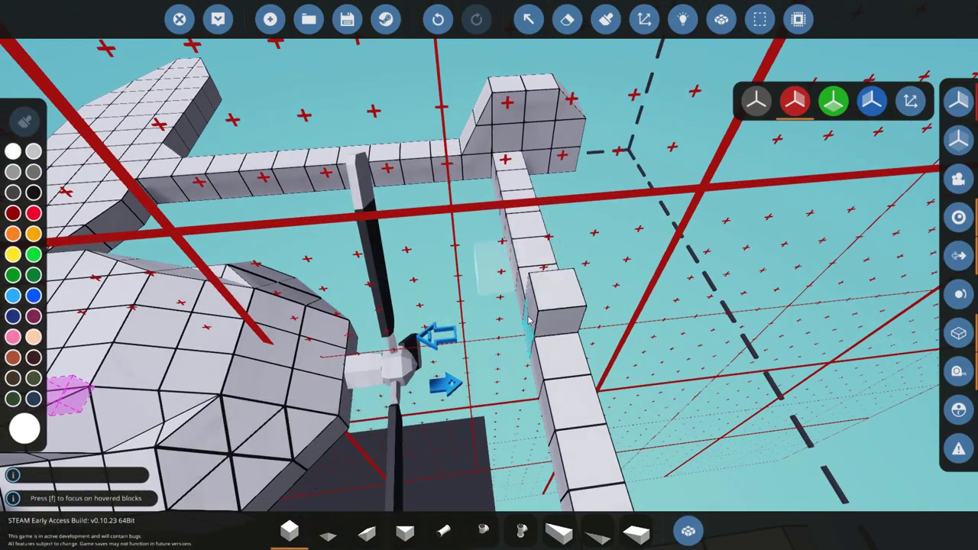
key(a)
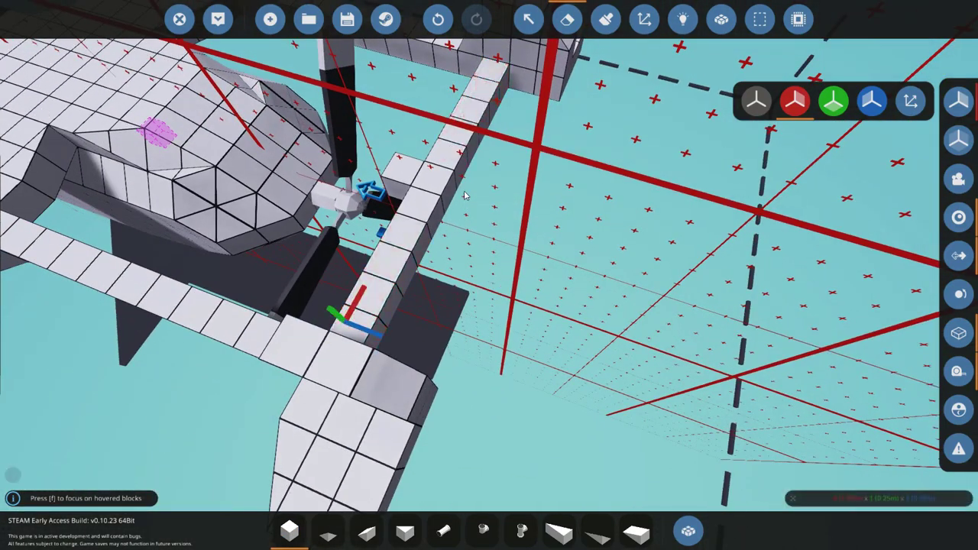
key(q)
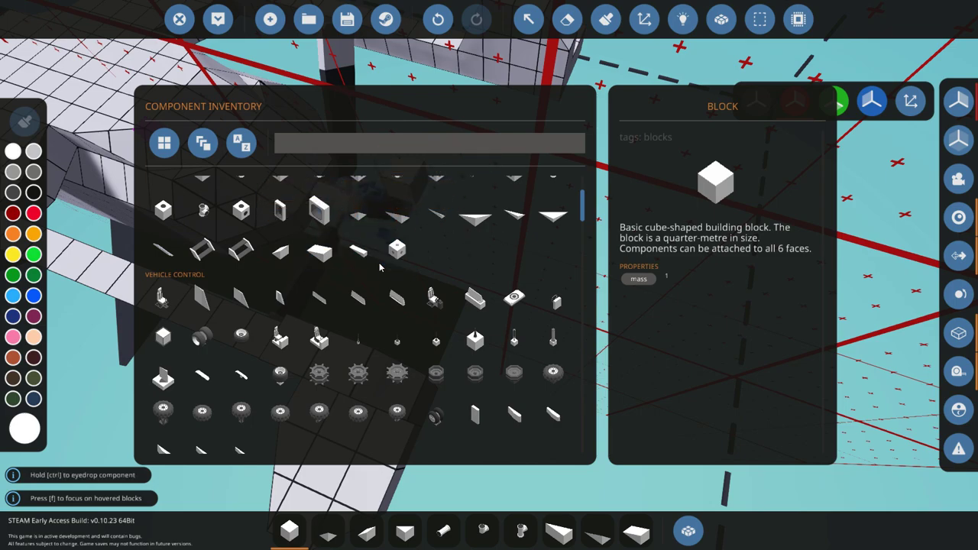
text(con)
scroll(329, 245, down, 3)
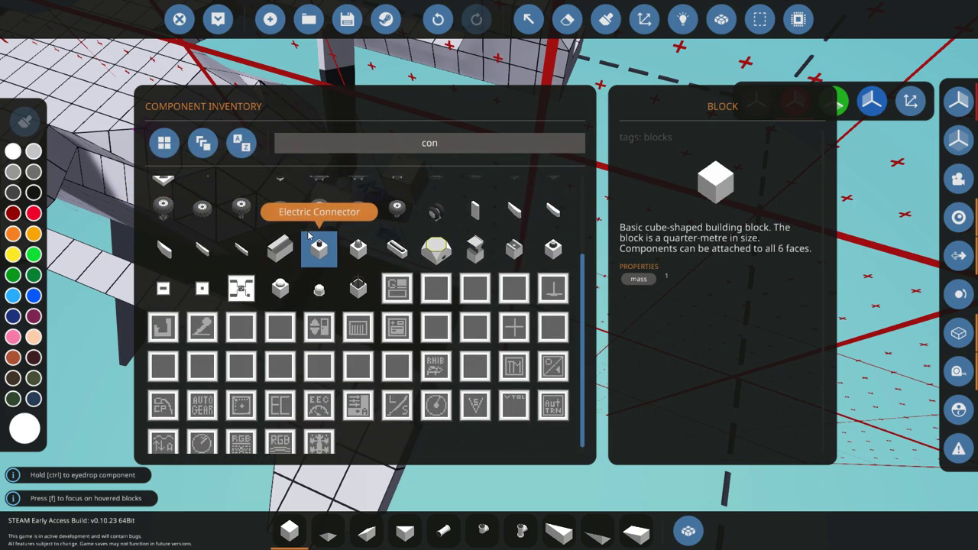
text(tr)
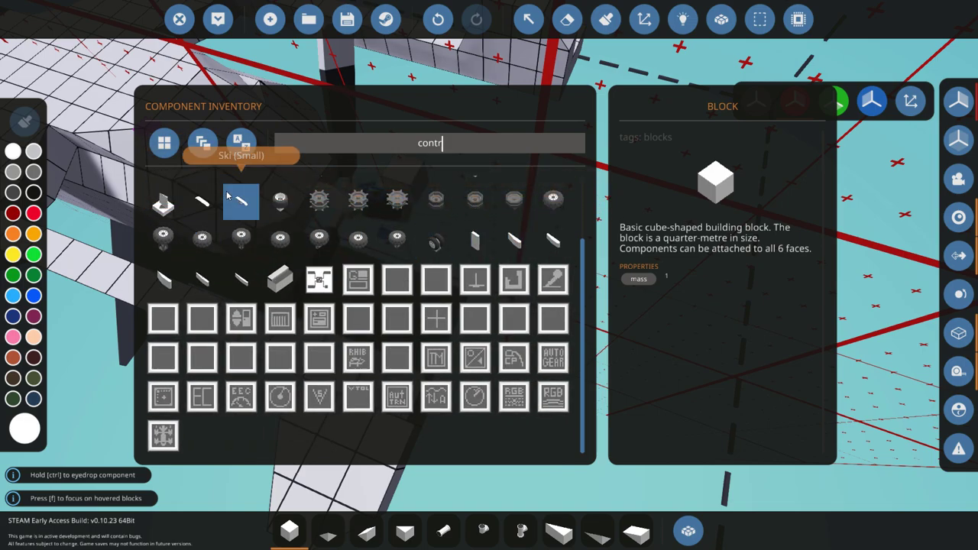
scroll(427, 252, up, 2)
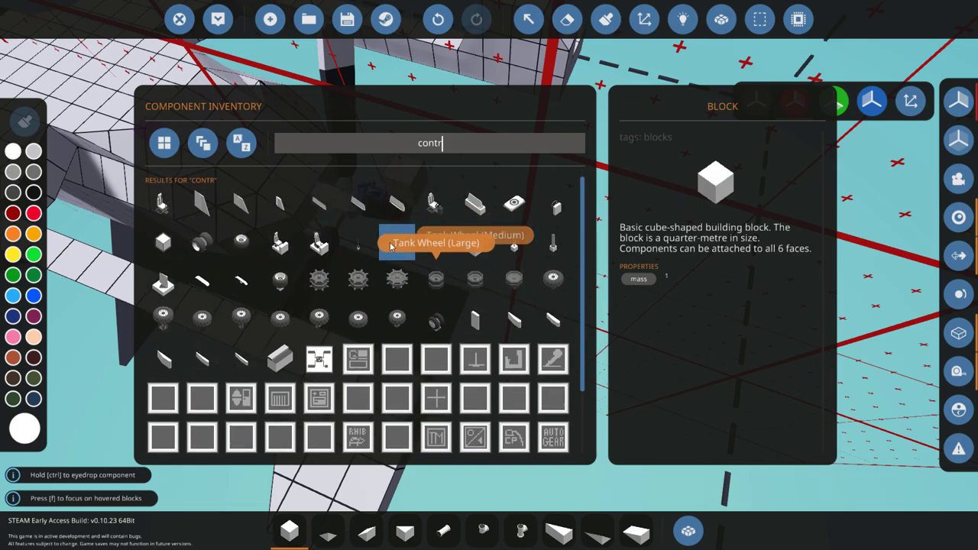
click(358, 204)
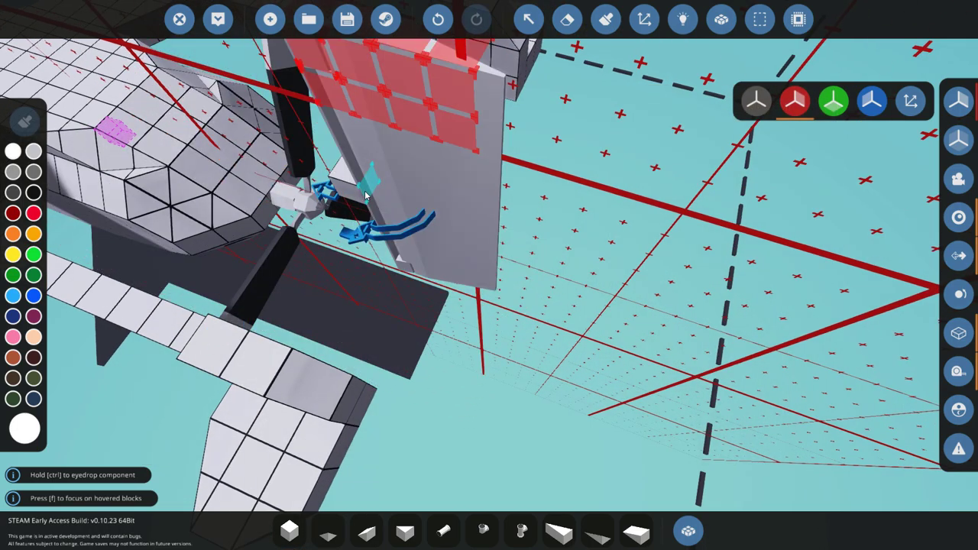
Erase the large tail plate, then undo to restore it
key(w)
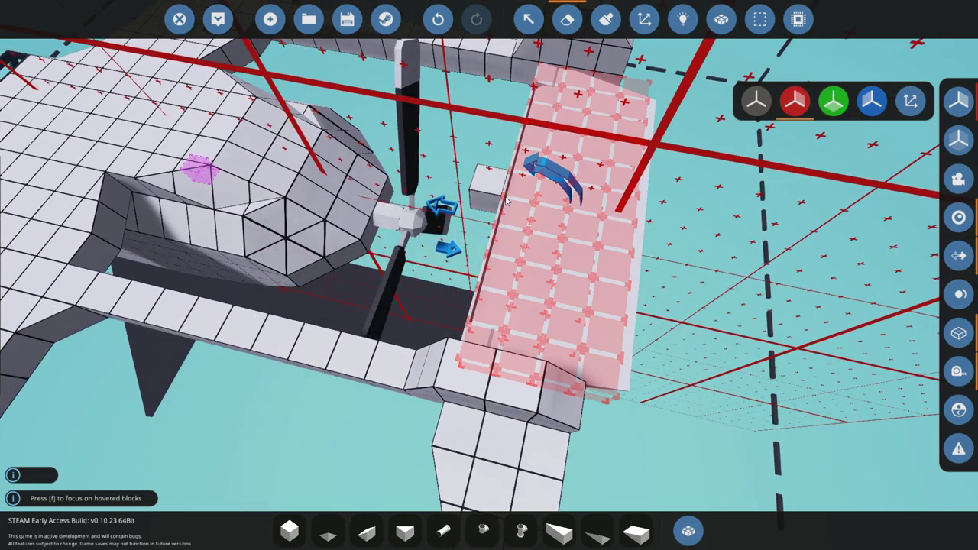
key(f)
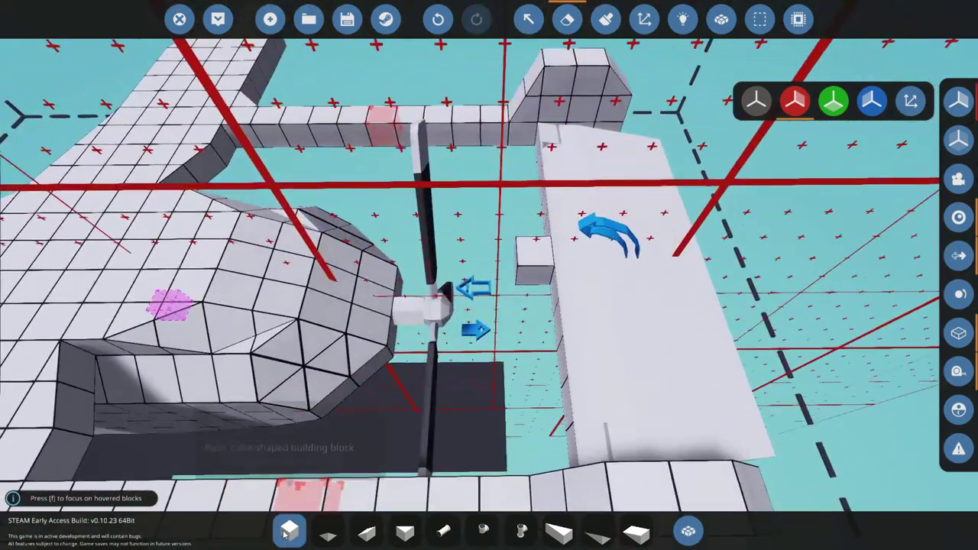
key(d)
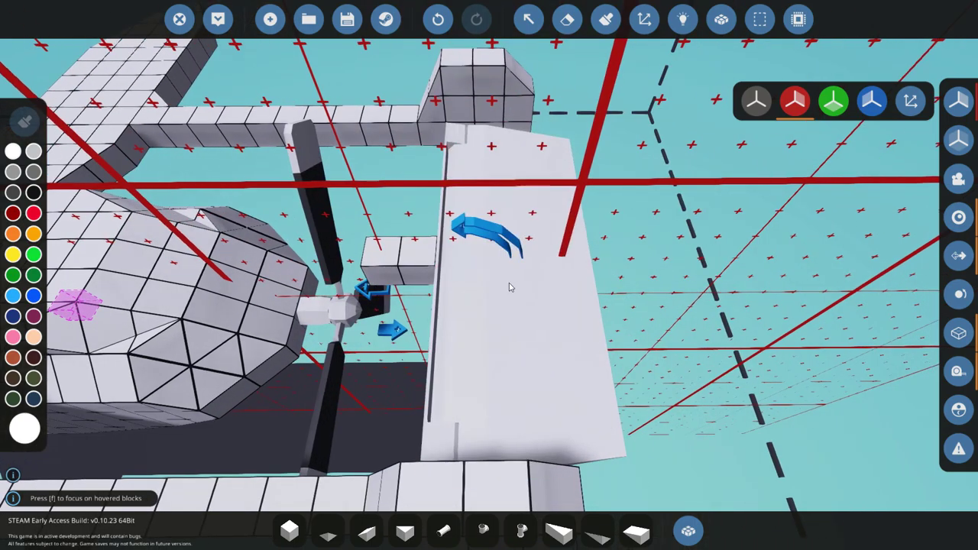
click(509, 283)
key(ctrl+z)
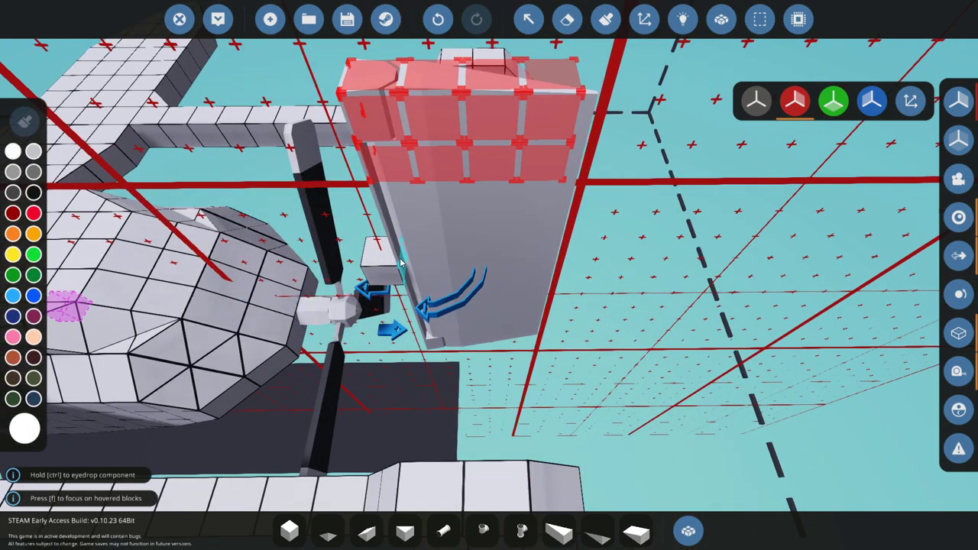
scroll(382, 260, down, 10)
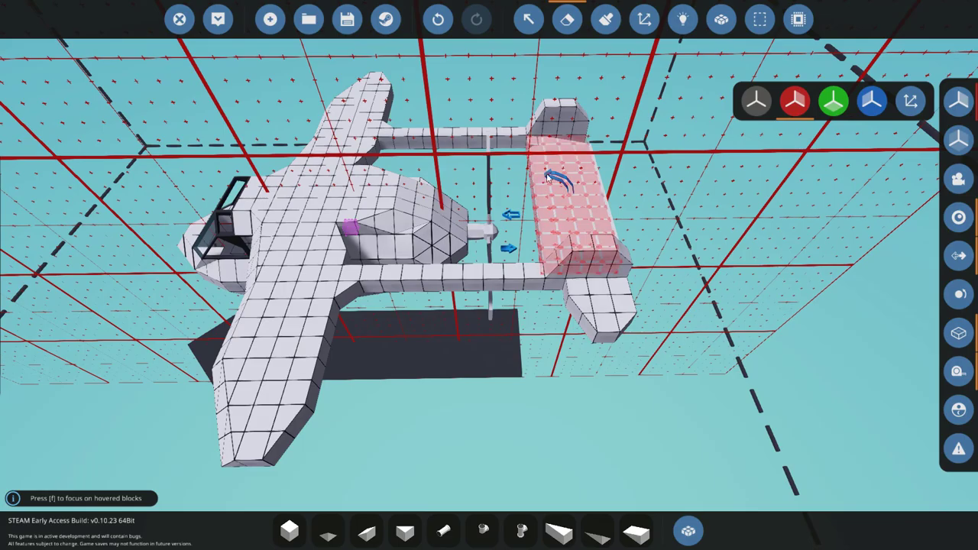
Enable X-axis symmetry and pick the Fin Rudder from the inventory
key(p)
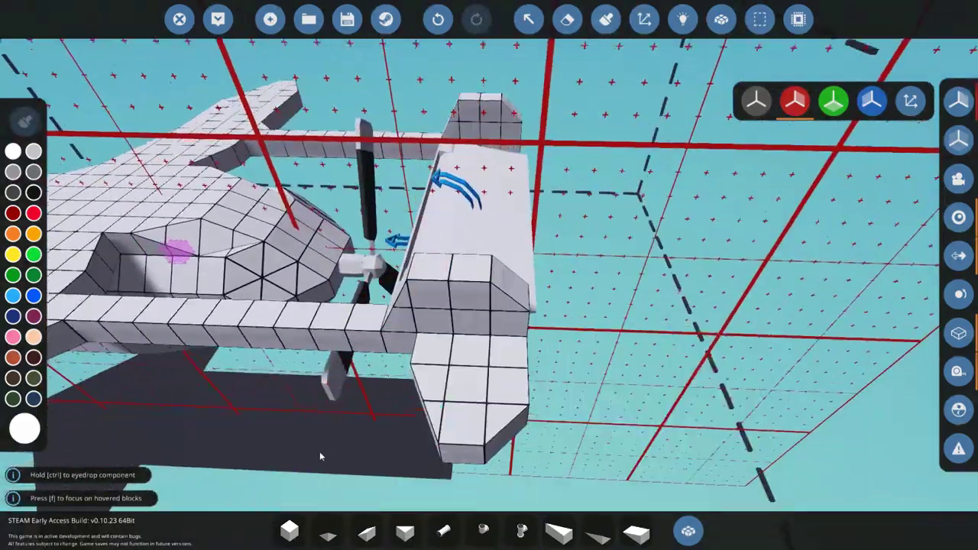
click(289, 531)
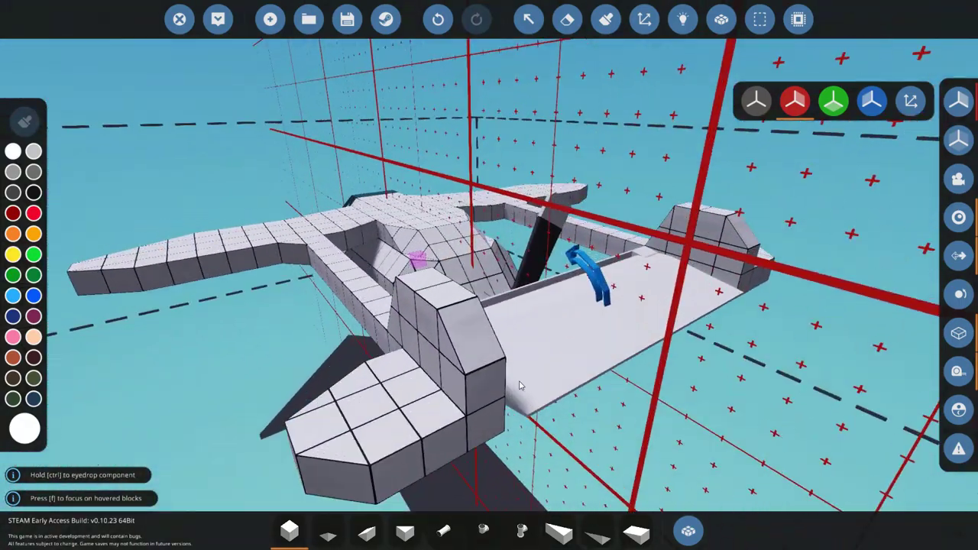
key(x)
key(q)
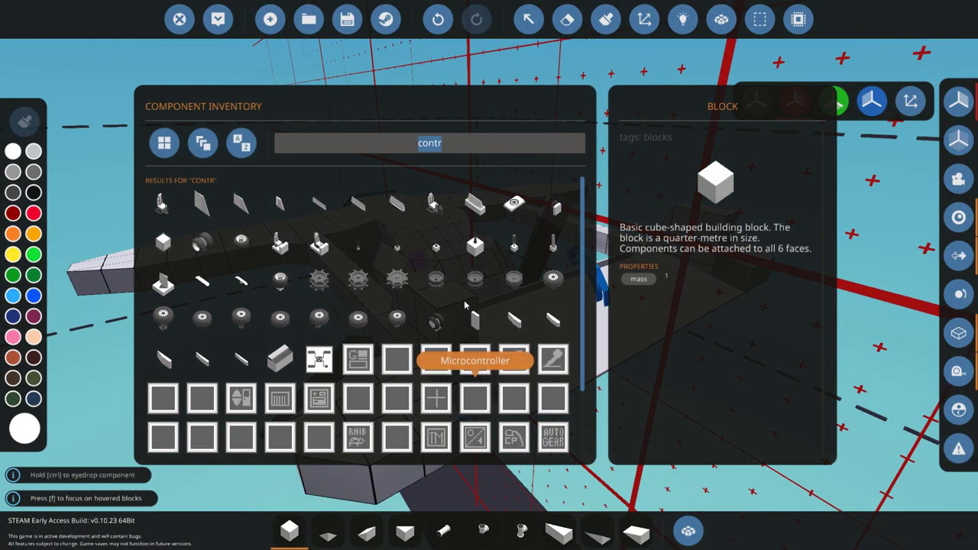
click(485, 205)
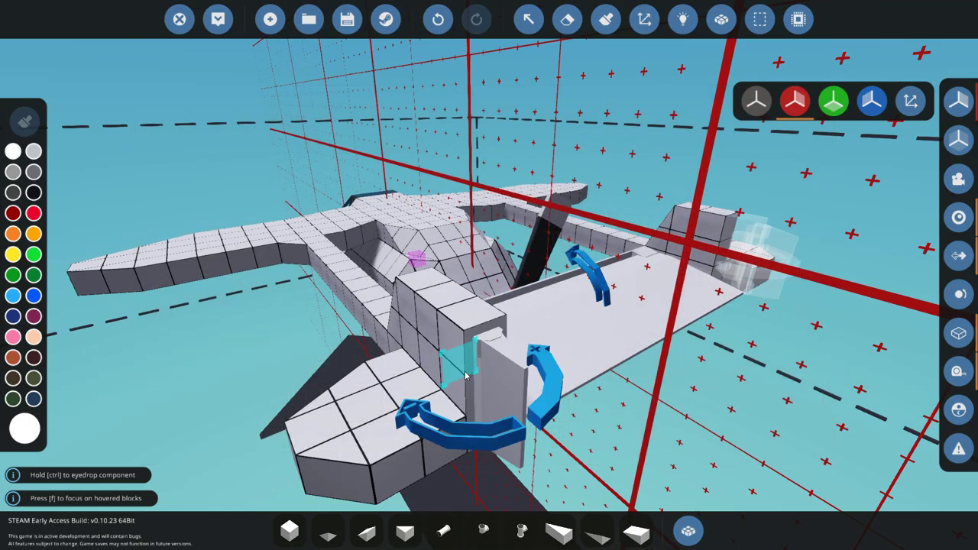
Fly around the tail to check the mirrored hinged elevator parts on both sides
key(s)
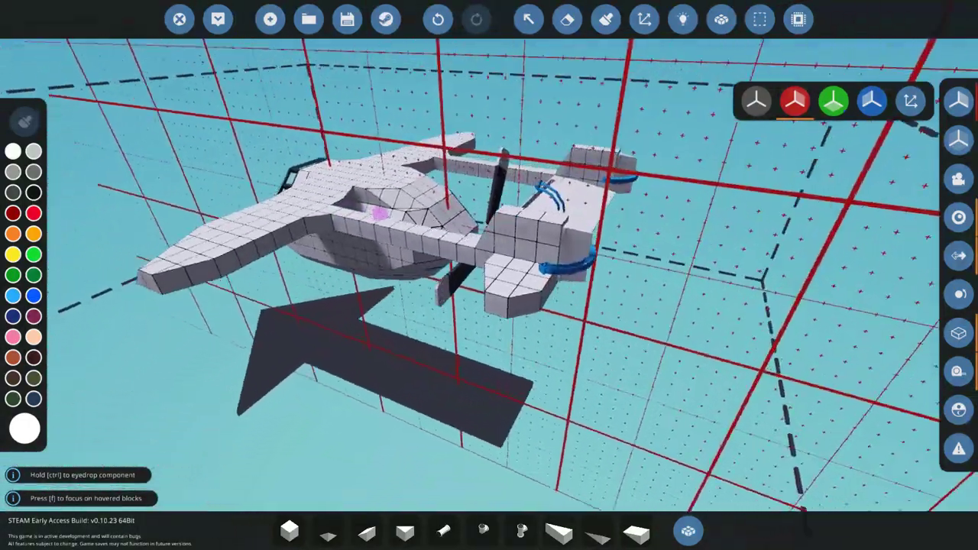
drag(577, 447, 578, 447)
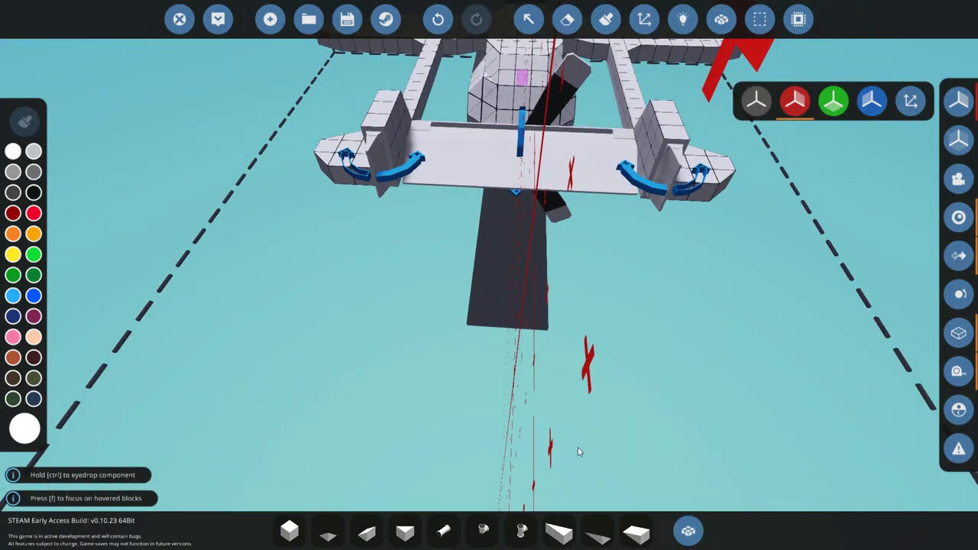
key(w)
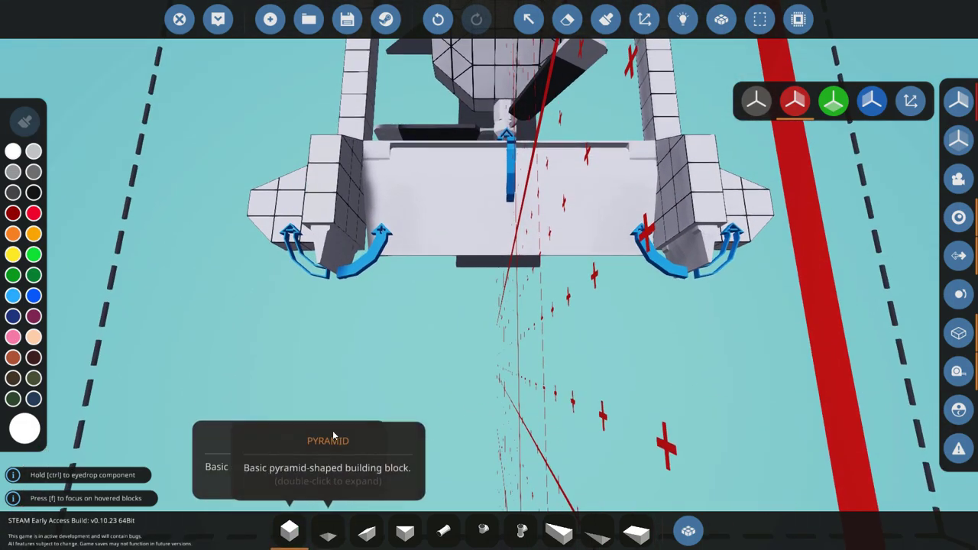
key(d)
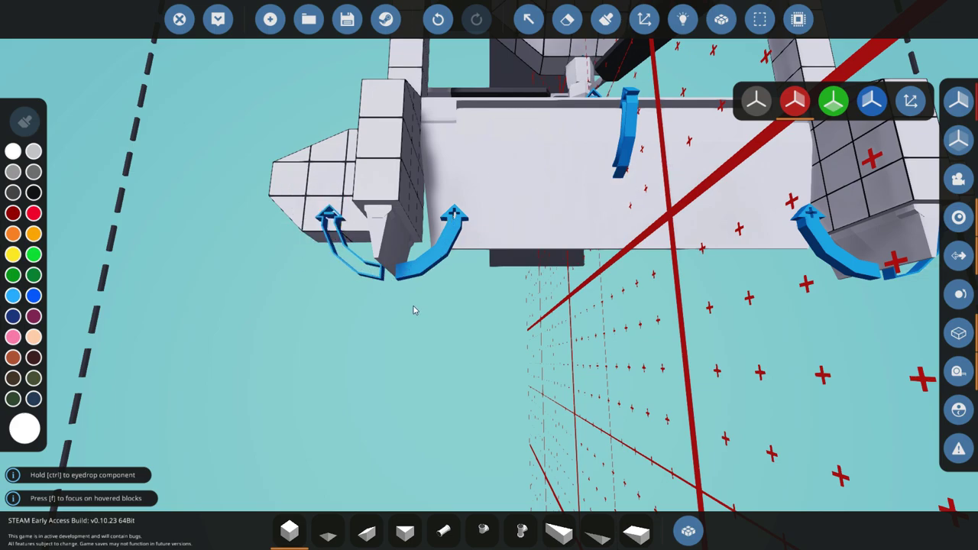
key(s)
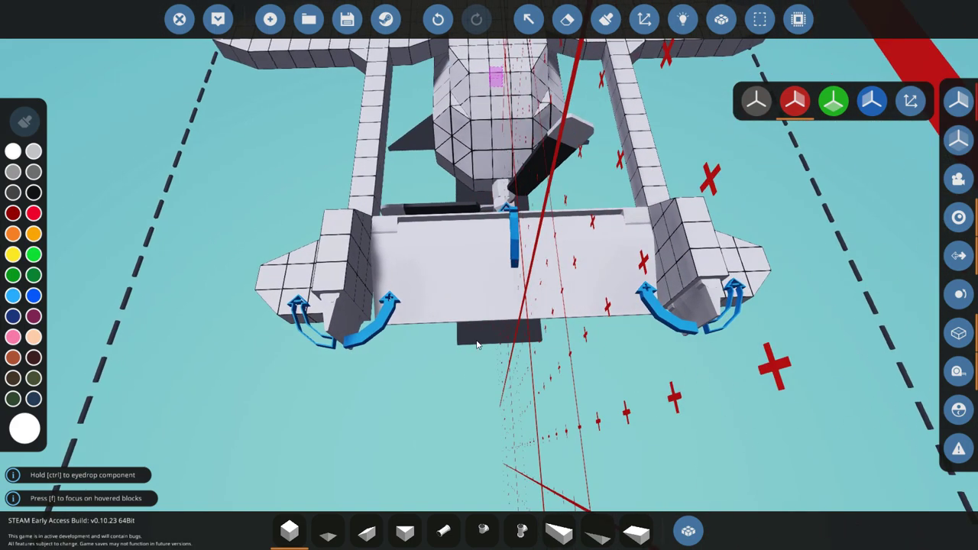
key(w)
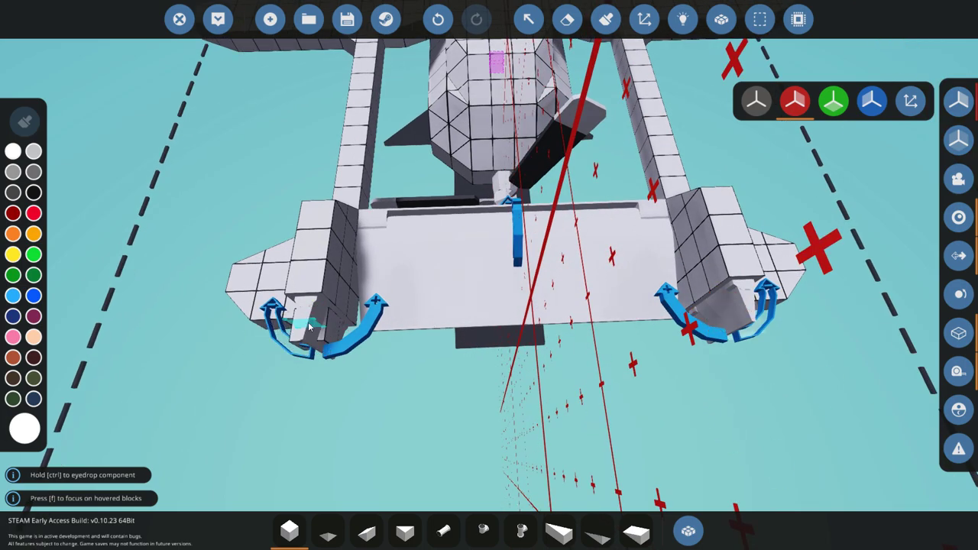
key(a)
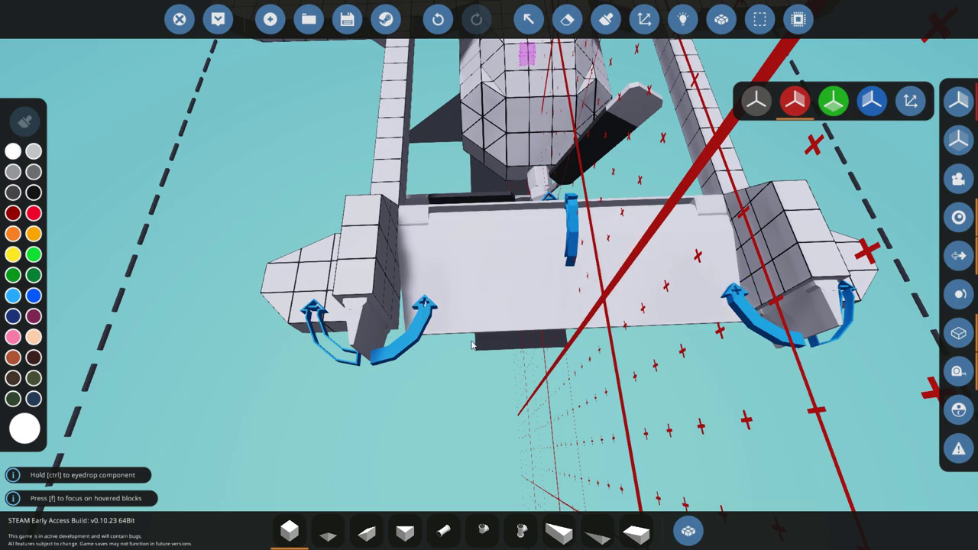
key(d)
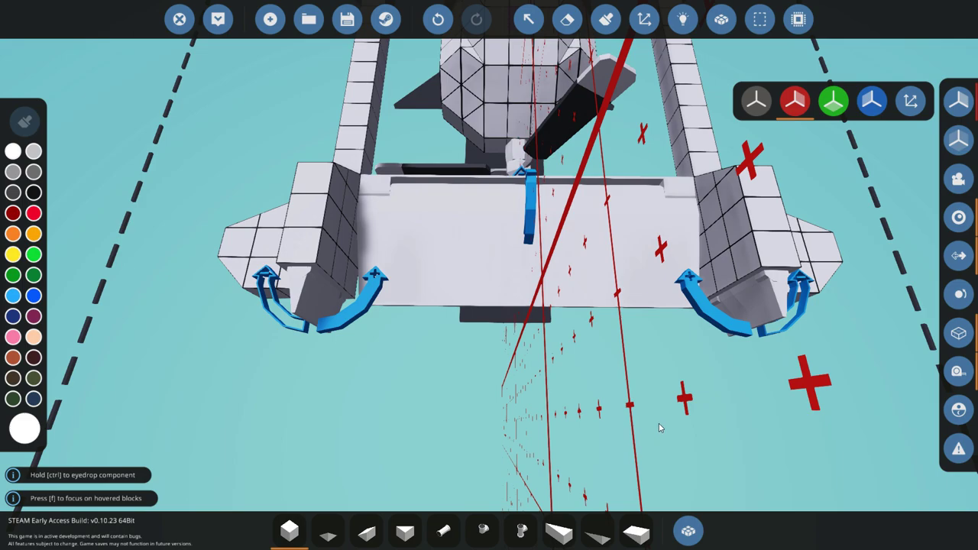
Turn off mirror symmetry and search 'numer' to choose the Numerical Inverter
drag(659, 427, 587, 357)
click(753, 111)
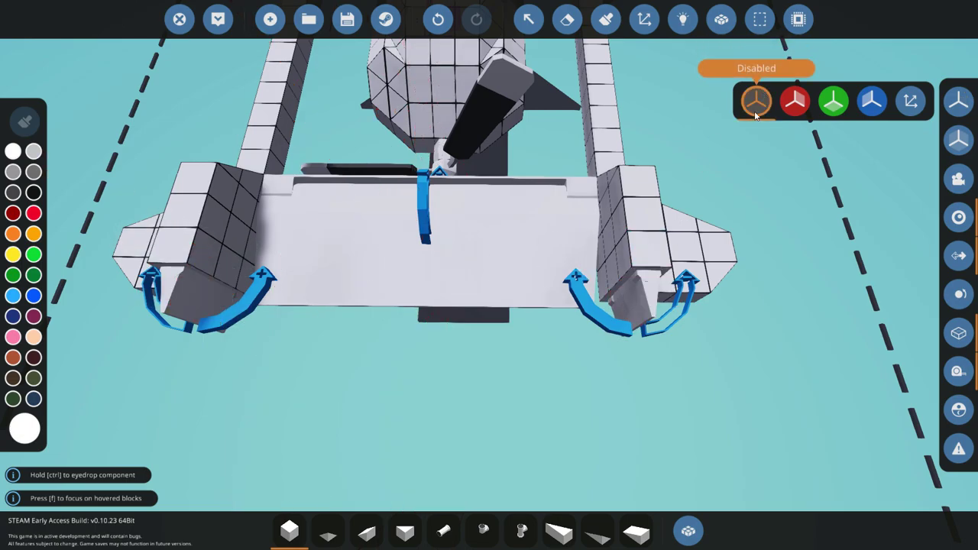
drag(751, 122, 334, 227)
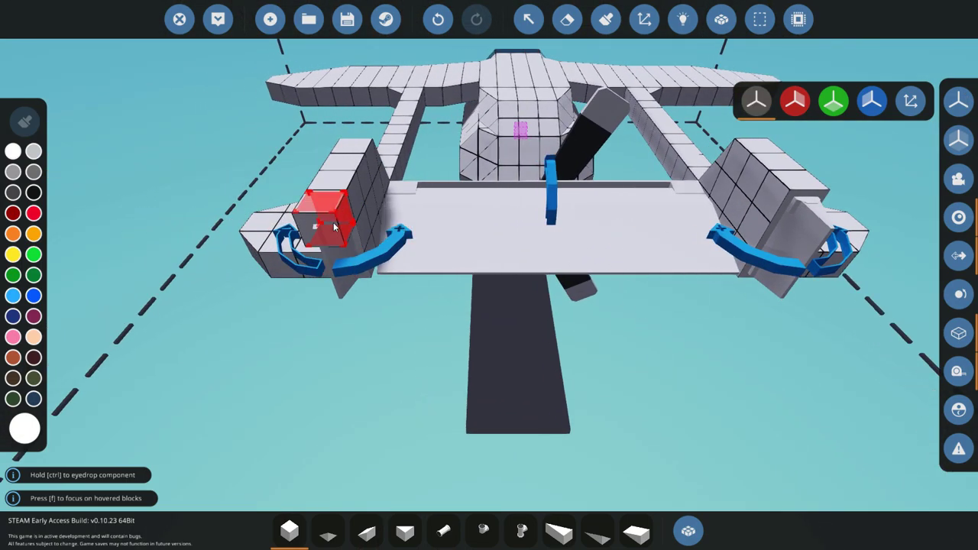
text(qnumer)
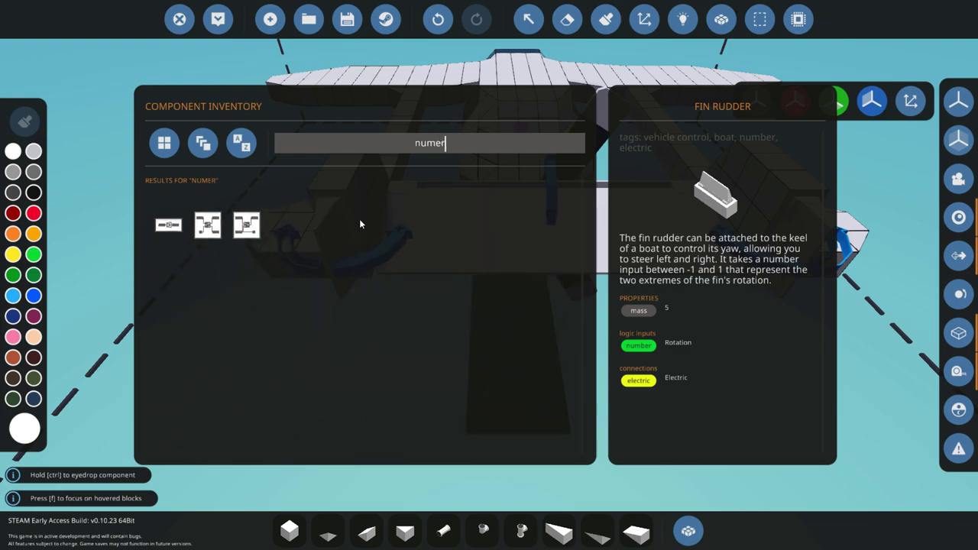
click(163, 203)
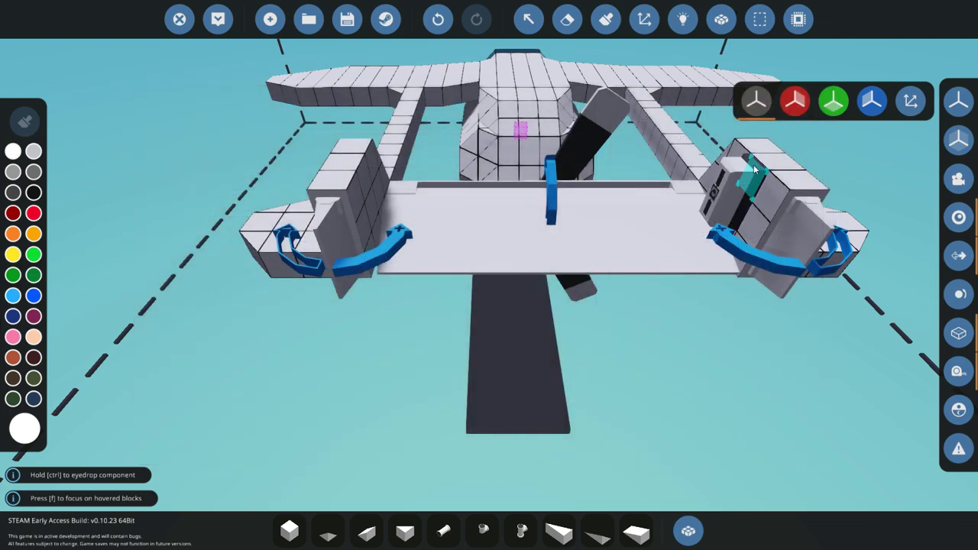
Delete the stray part on the right tail block and pick the Numerical Inverter again
key(d)
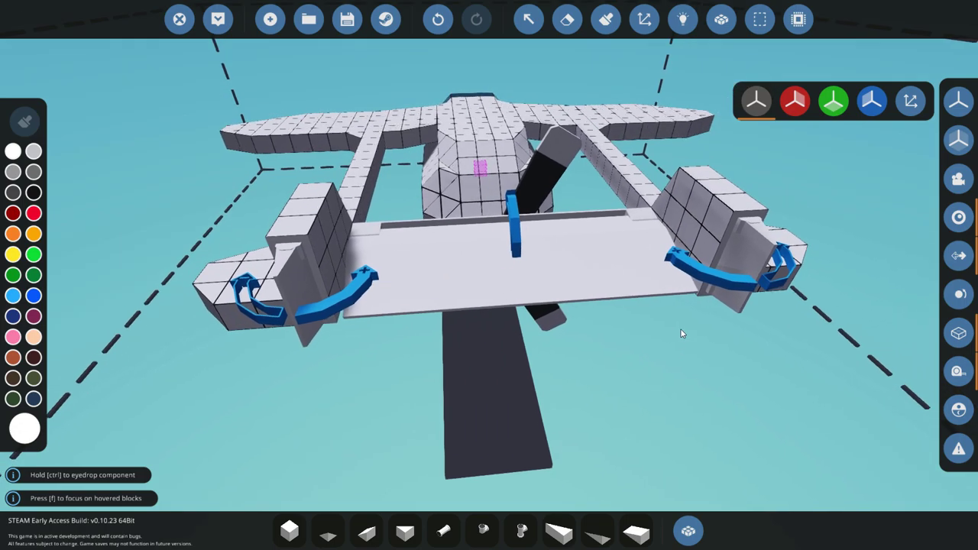
right_click(719, 214)
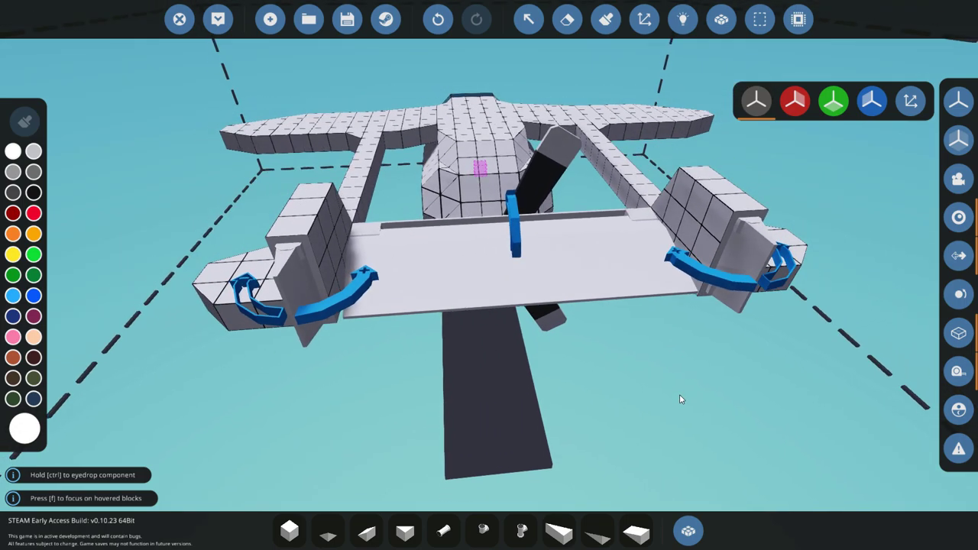
key(q)
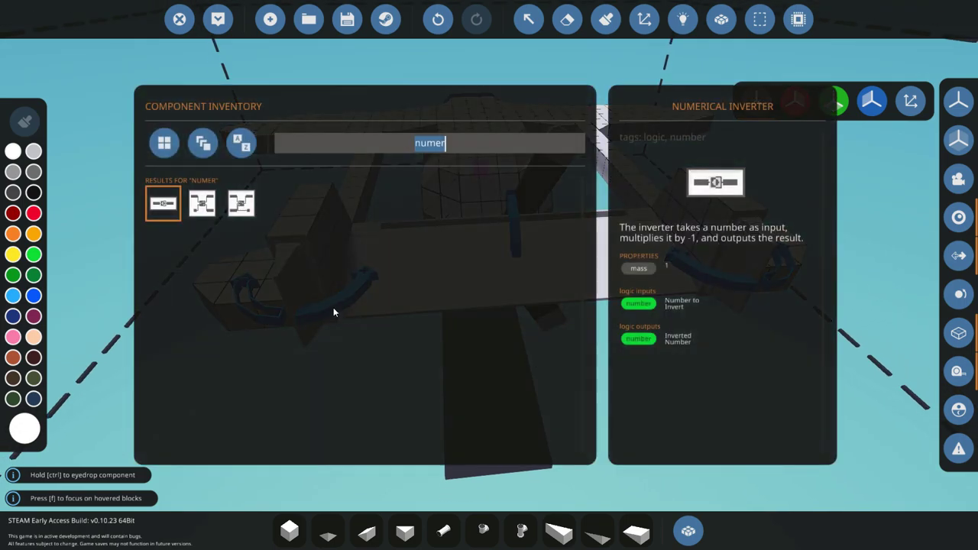
click(178, 210)
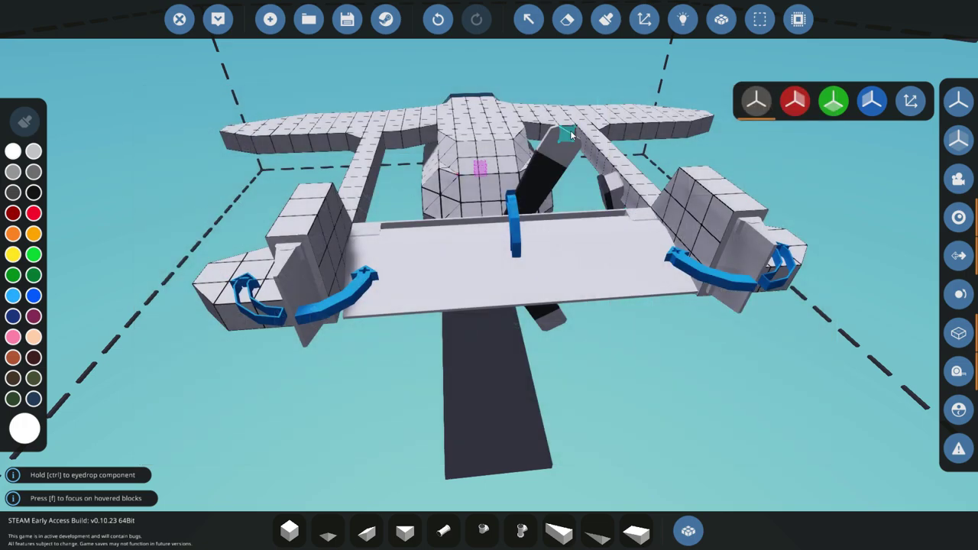
Orbit around the aircraft to review the right tail block from front and above
key(w)
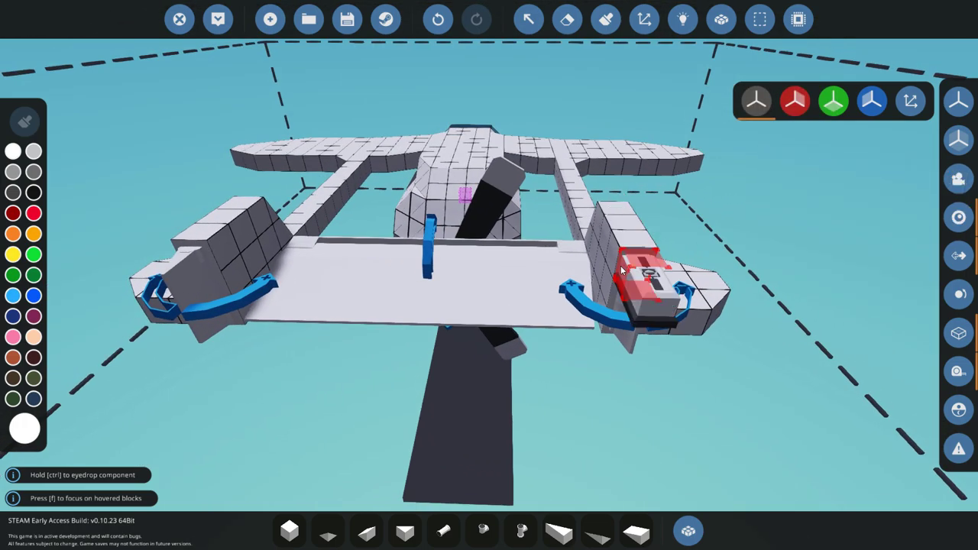
key(w)
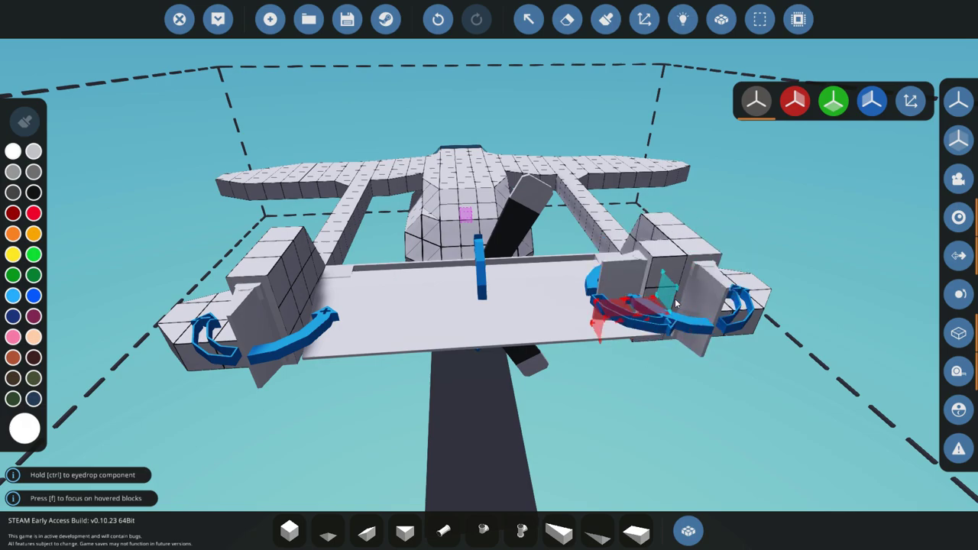
drag(676, 305, 678, 436)
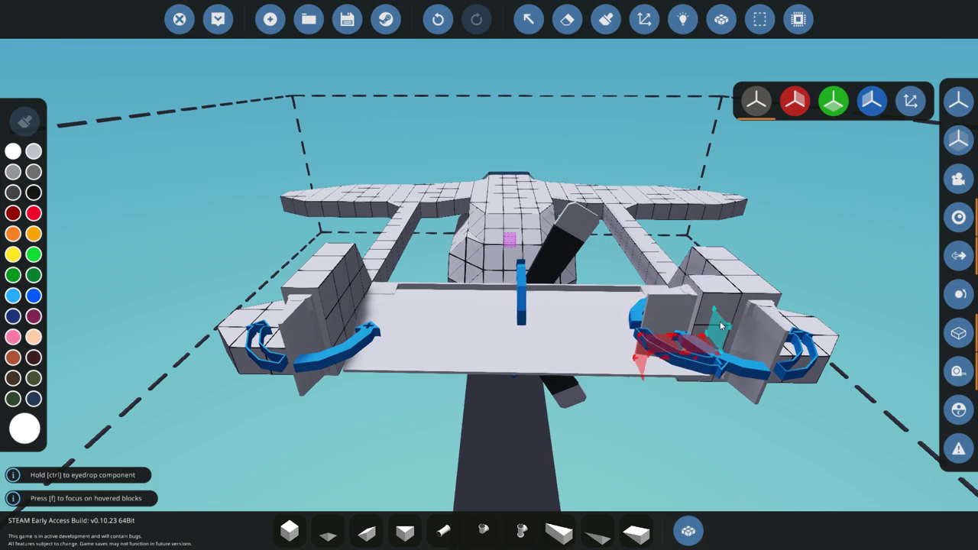
drag(720, 323, 707, 304)
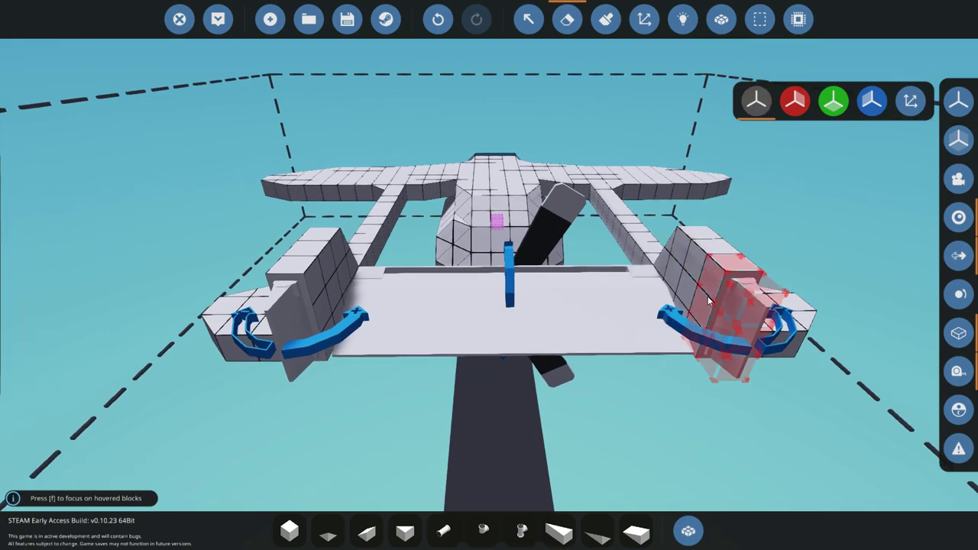
drag(694, 461, 634, 344)
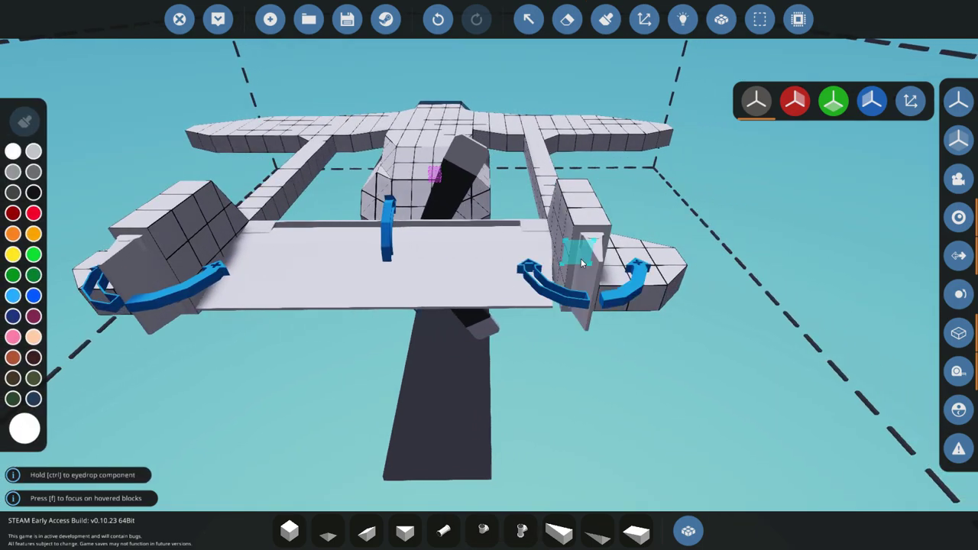
drag(580, 262, 333, 305)
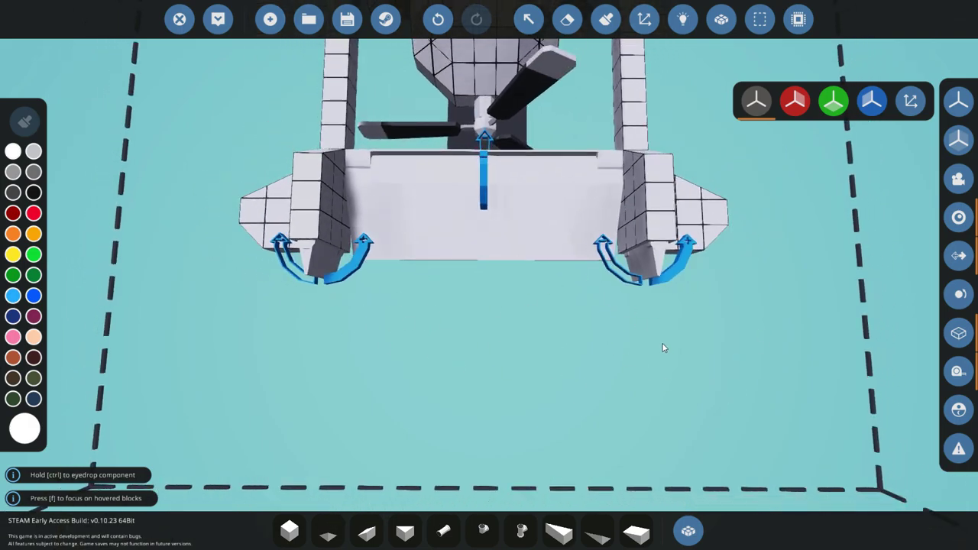
drag(663, 346, 677, 281)
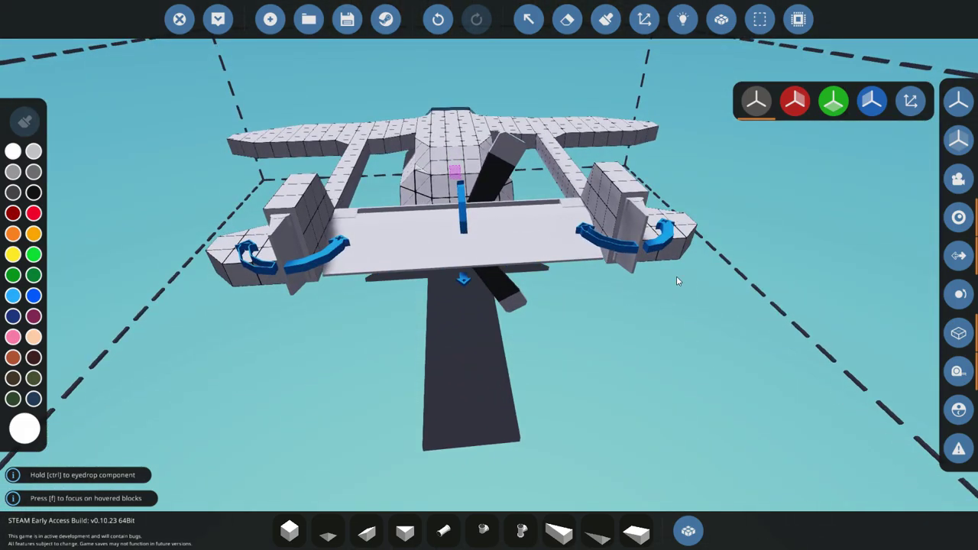
Toggle mirror placement and remove the misplaced hinge at the wing root
click(795, 101)
drag(625, 340, 656, 137)
click(752, 107)
drag(442, 292, 371, 252)
scroll(401, 265, up, 2)
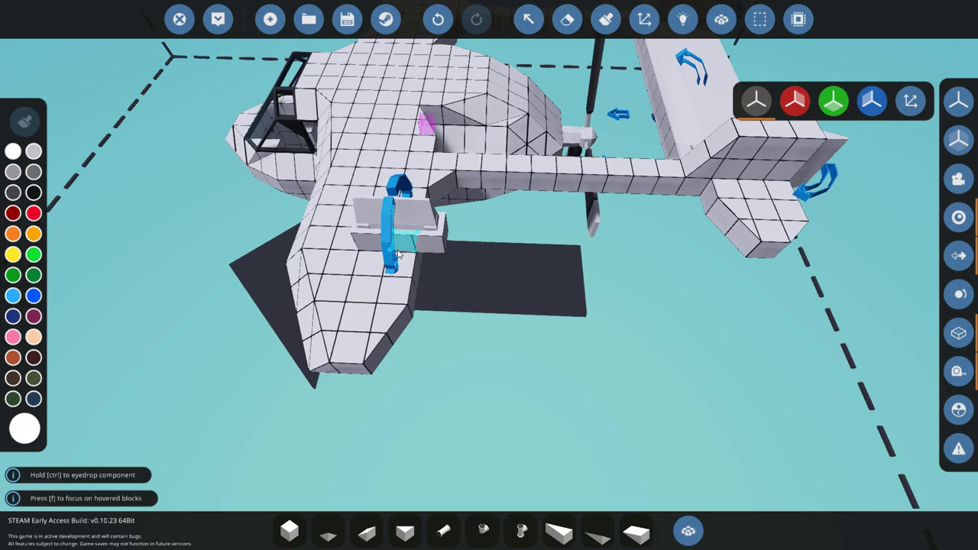
drag(397, 254, 321, 262)
scroll(489, 275, up, 5)
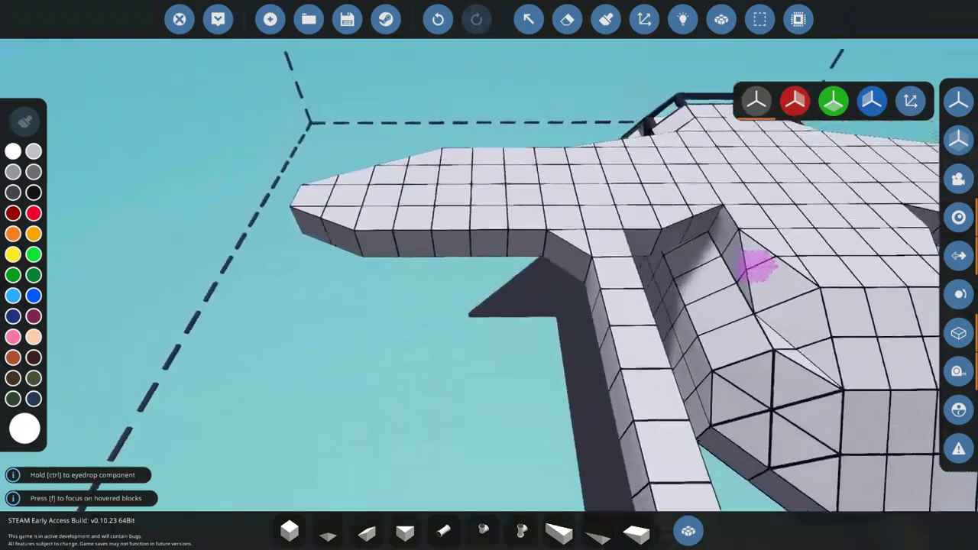
scroll(490, 275, down, 3)
drag(489, 275, 459, 283)
click(795, 101)
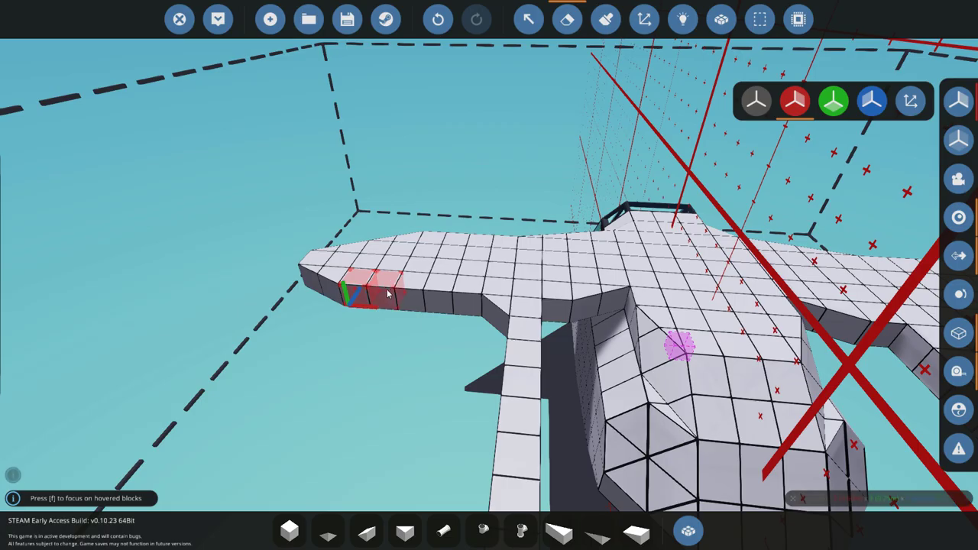
right_click(387, 294)
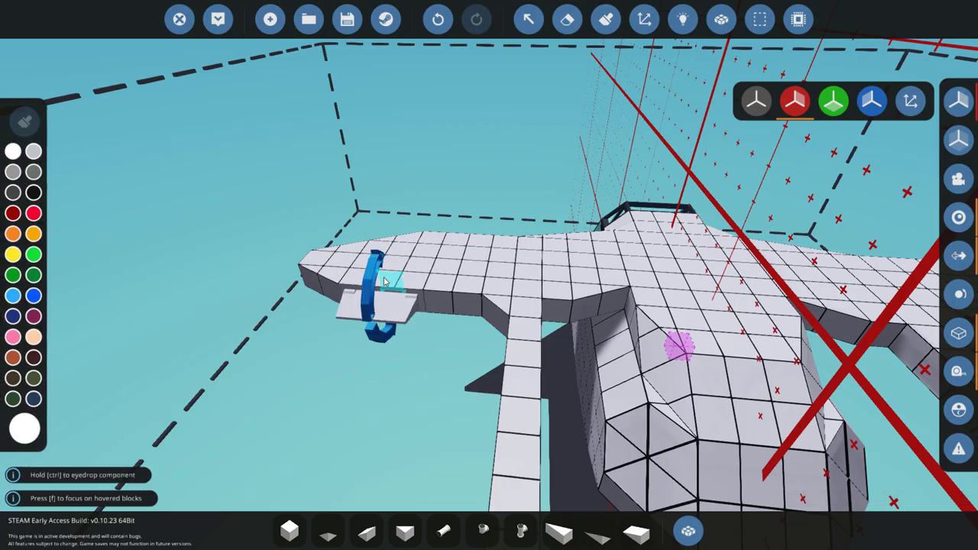
Switch to the eraser with mirroring on and inspect the wings from behind and below
drag(385, 282, 719, 384)
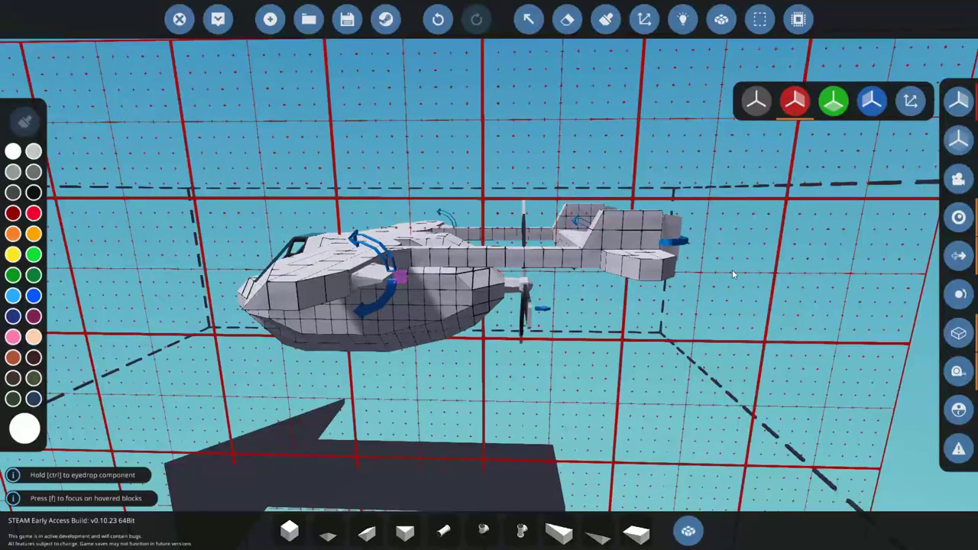
drag(730, 267, 740, 284)
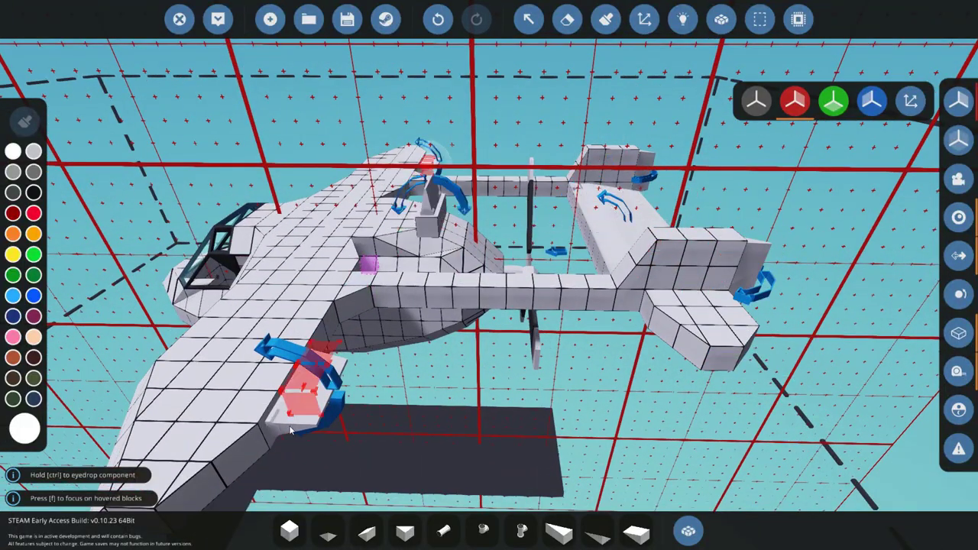
drag(290, 456, 557, 247)
key(e)
drag(687, 229, 382, 260)
drag(593, 287, 597, 269)
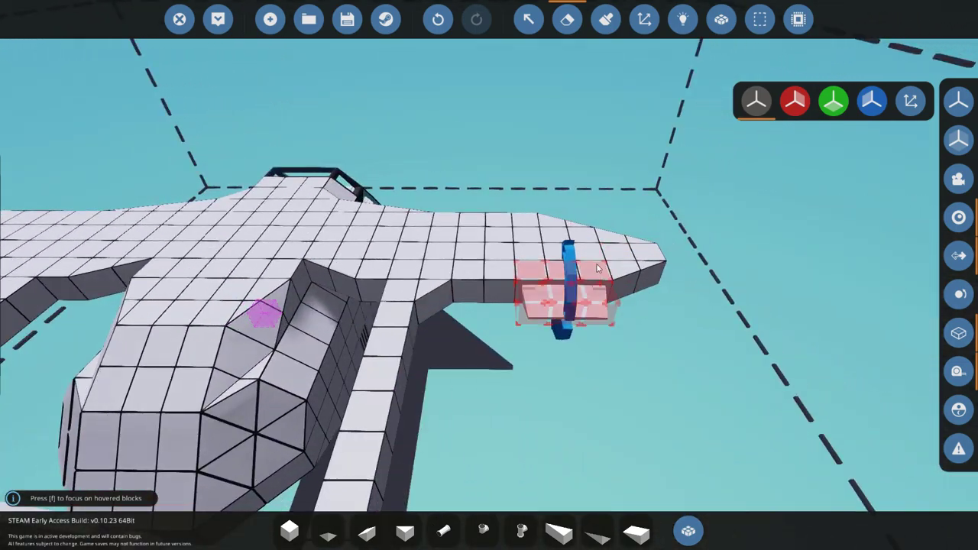
click(795, 100)
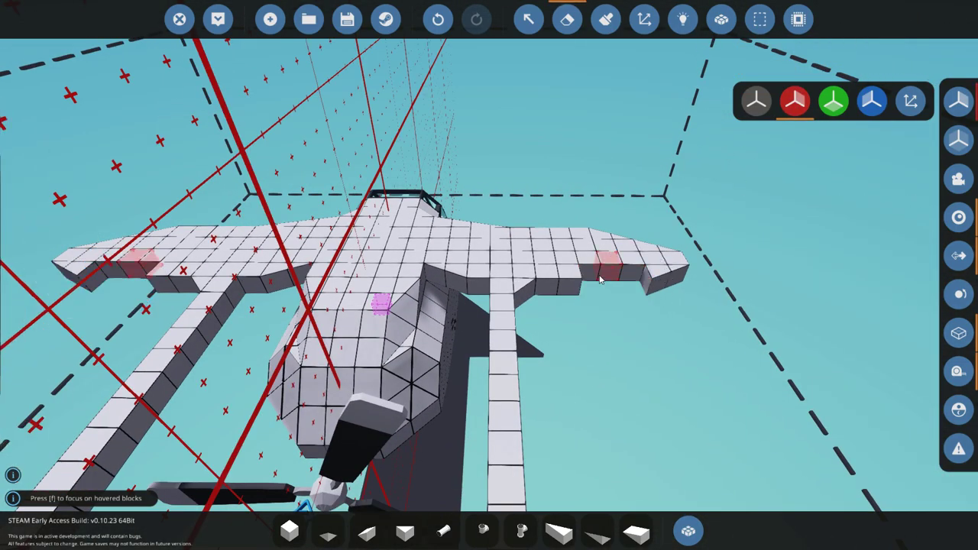
drag(633, 263, 127, 235)
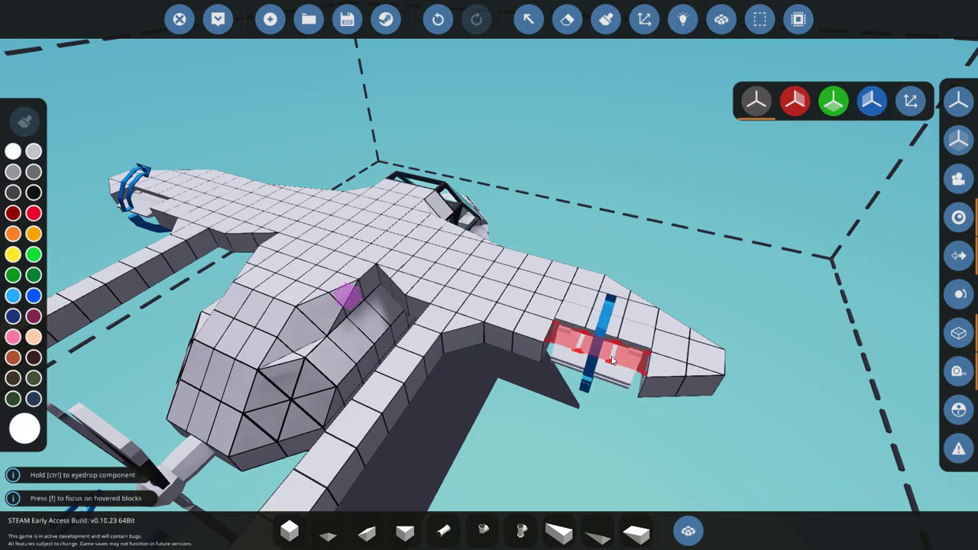
drag(621, 376, 493, 260)
drag(328, 520, 405, 351)
drag(476, 261, 458, 453)
click(366, 531)
drag(493, 381, 490, 392)
text(qret)
key(BackSpace)
key(BackSpace)
key(BackSpace)
text(c)
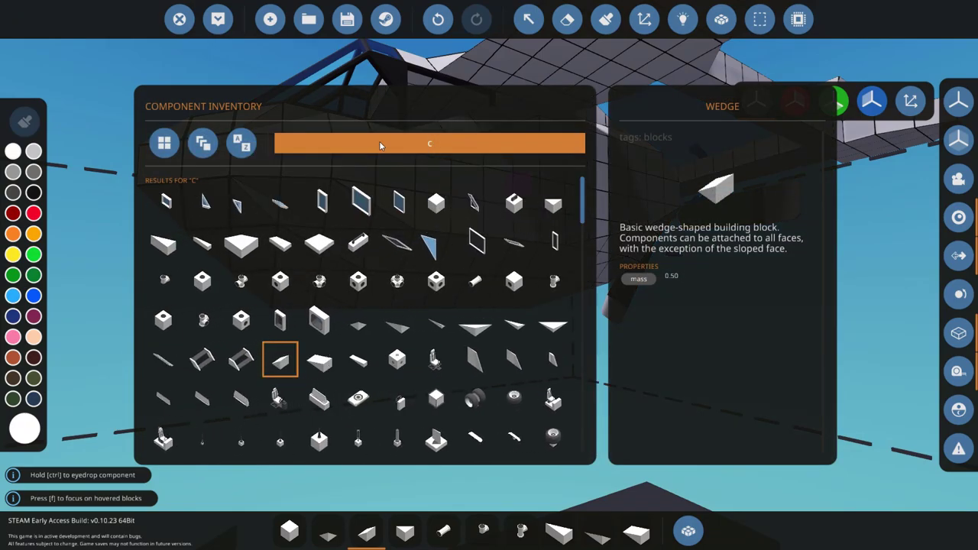
key(BackSpace)
text(rob)
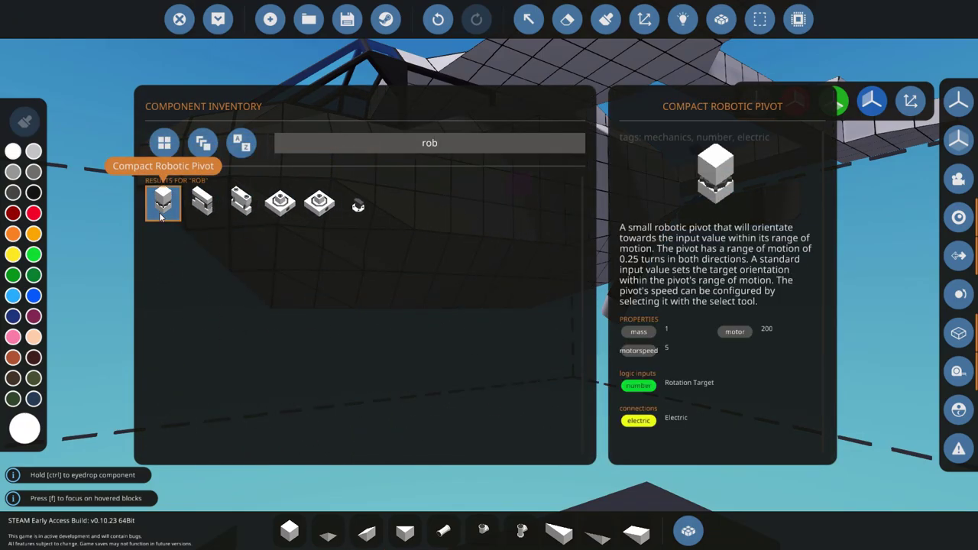
click(202, 205)
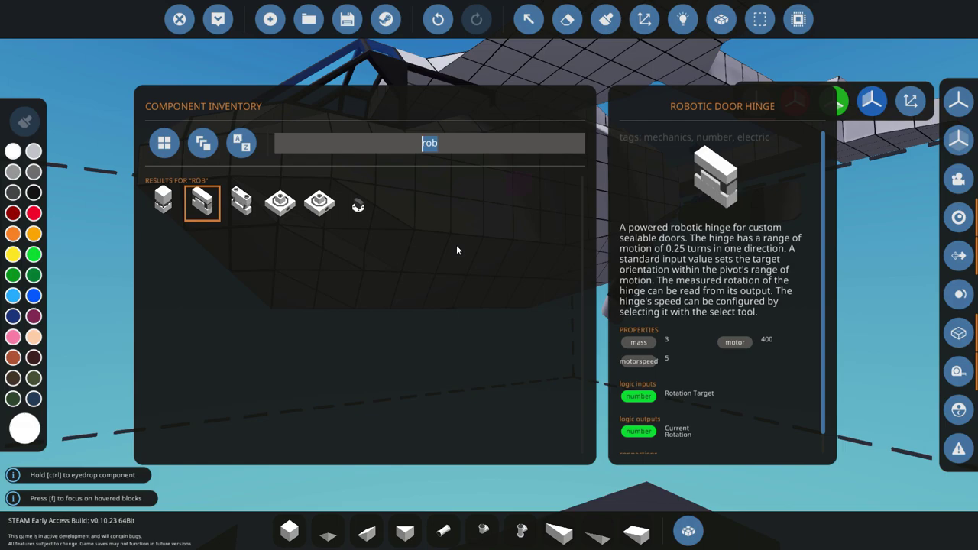
text(whe)
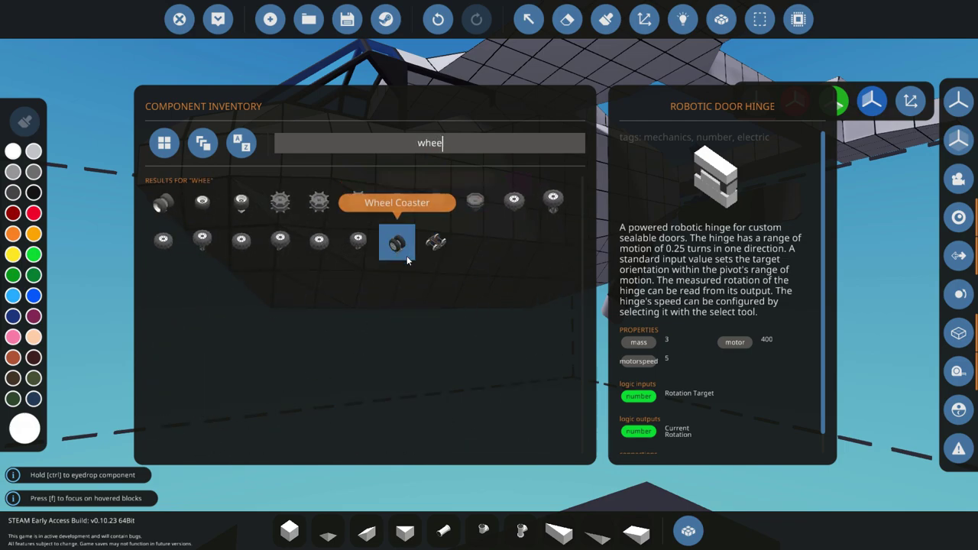
text(e)
Try the Wheel Coaster and Wedge parts before settling on the basic cube block
click(397, 243)
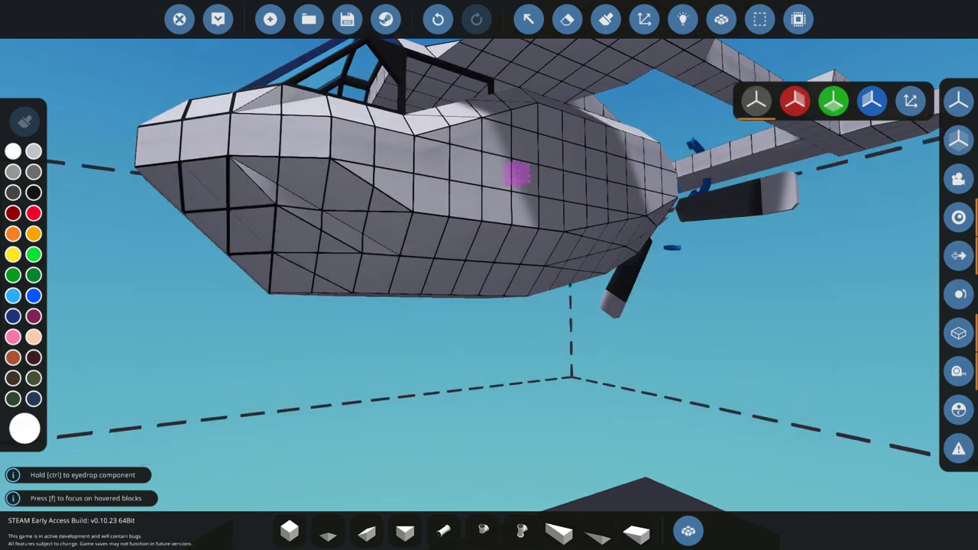
drag(343, 355, 363, 502)
click(367, 530)
click(289, 530)
key(f)
drag(463, 357, 508, 187)
scroll(440, 254, up, 3)
click(366, 530)
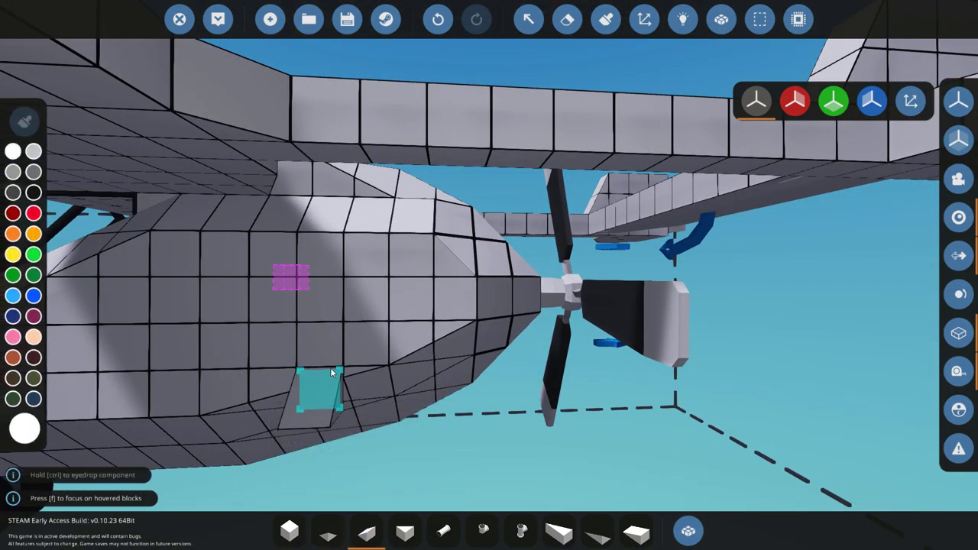
drag(341, 401, 440, 321)
click(288, 531)
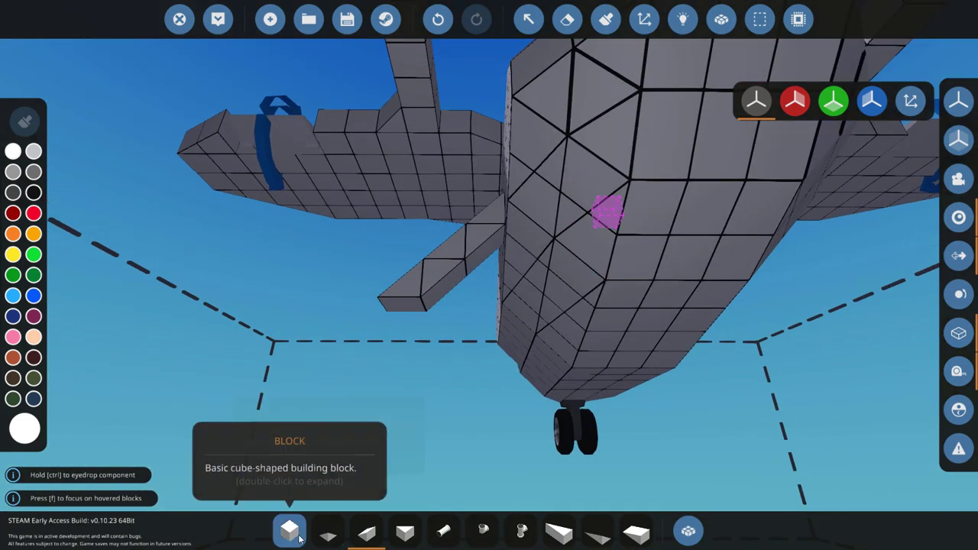
Cap the strut end with a cube and attach a copy of the nose wheel
click(414, 302)
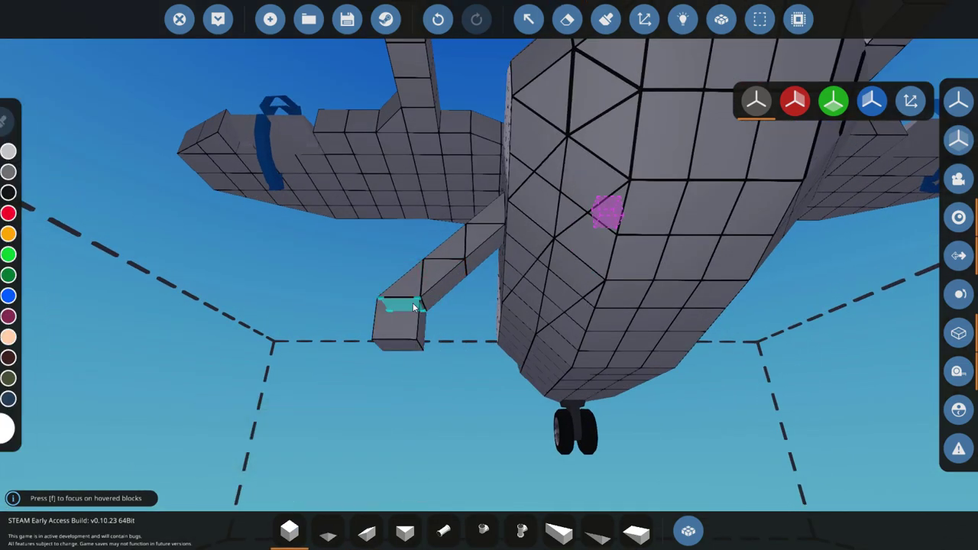
ctrl+click(572, 414)
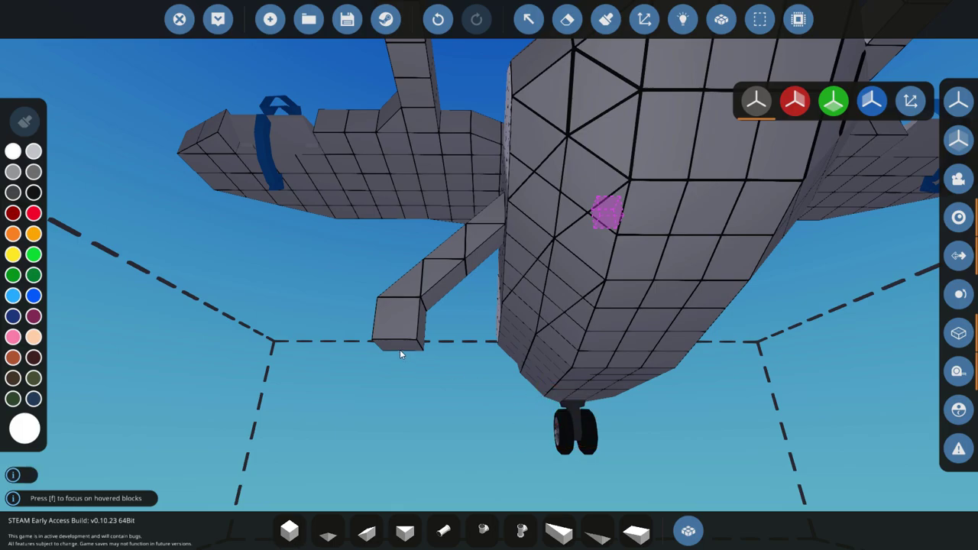
click(400, 347)
drag(399, 348, 459, 336)
drag(417, 168, 382, 222)
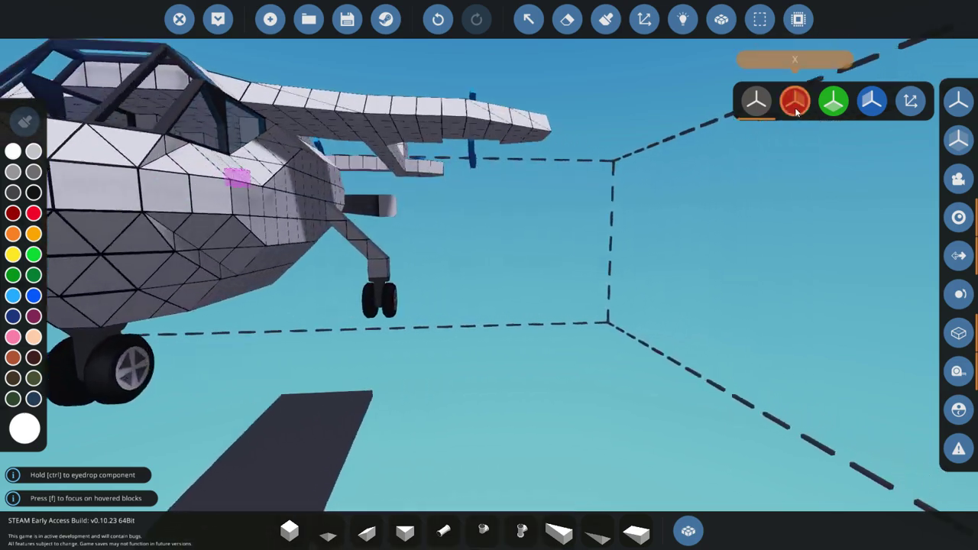
Box the landing-gear leg with the Selection Grid and copy it
click(759, 19)
click(329, 172)
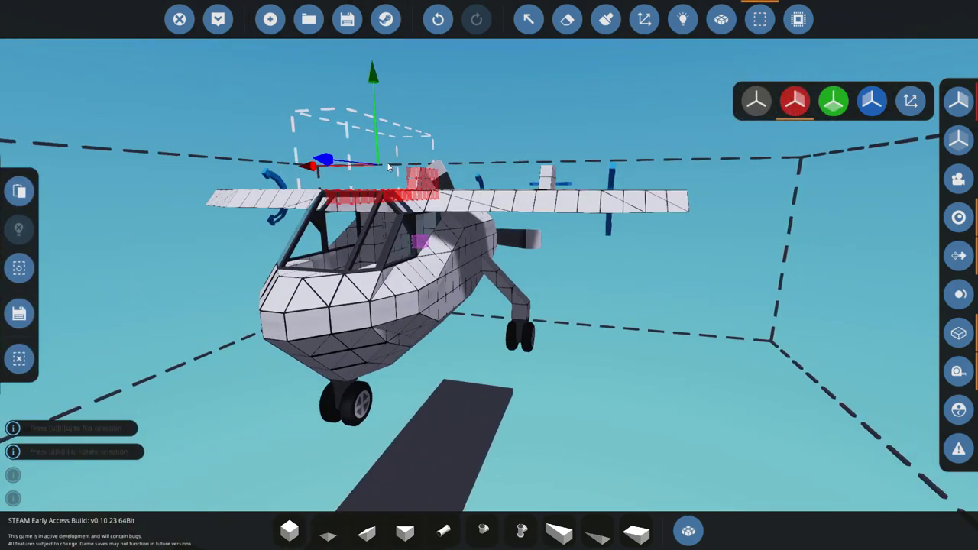
drag(436, 179, 492, 179)
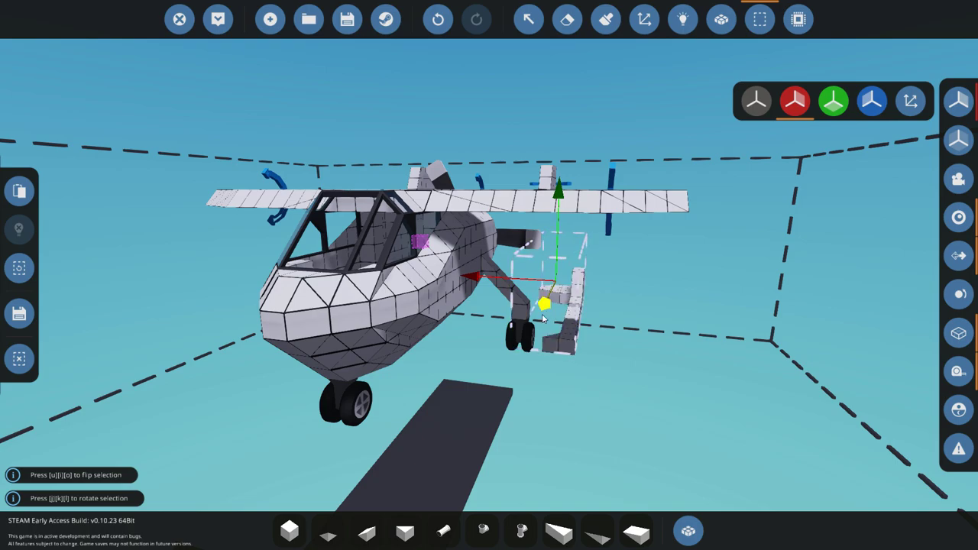
drag(477, 301, 456, 308)
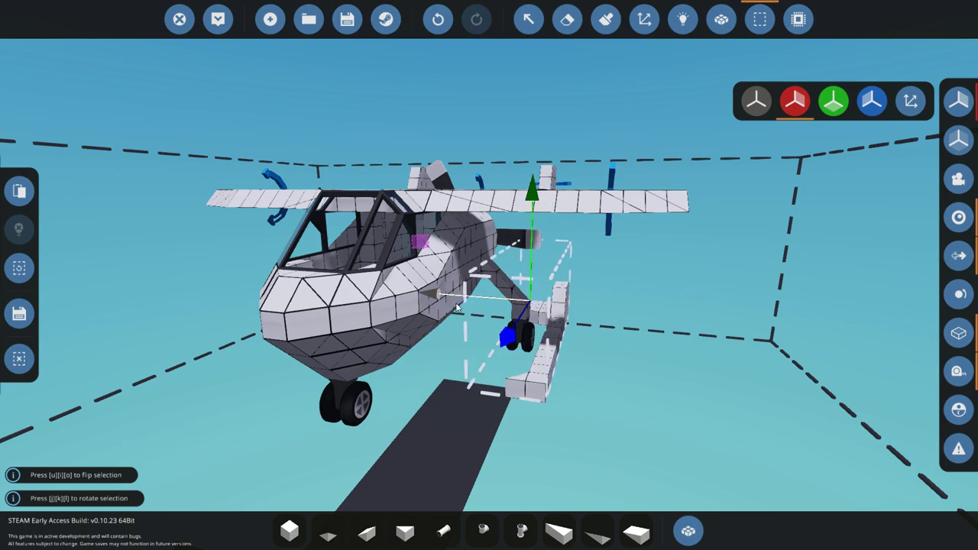
click(19, 358)
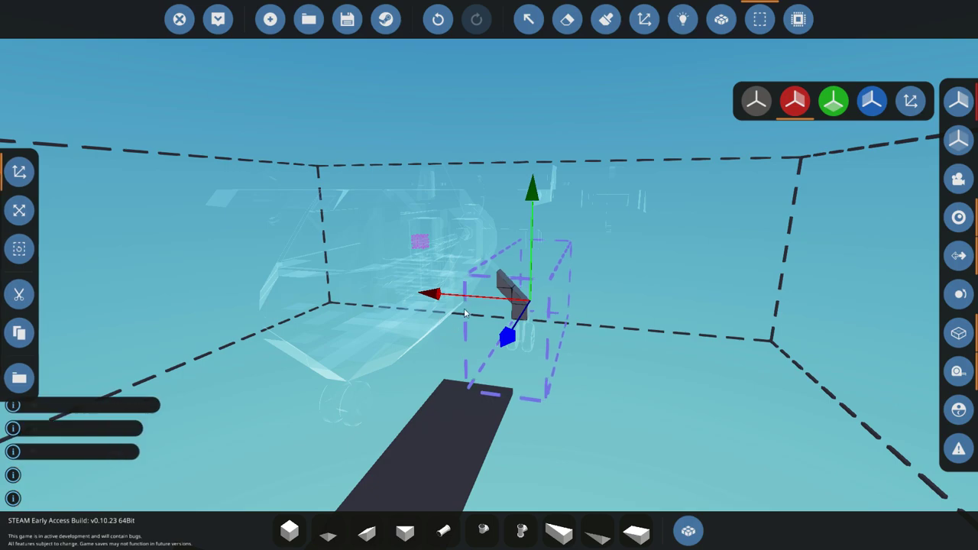
click(19, 210)
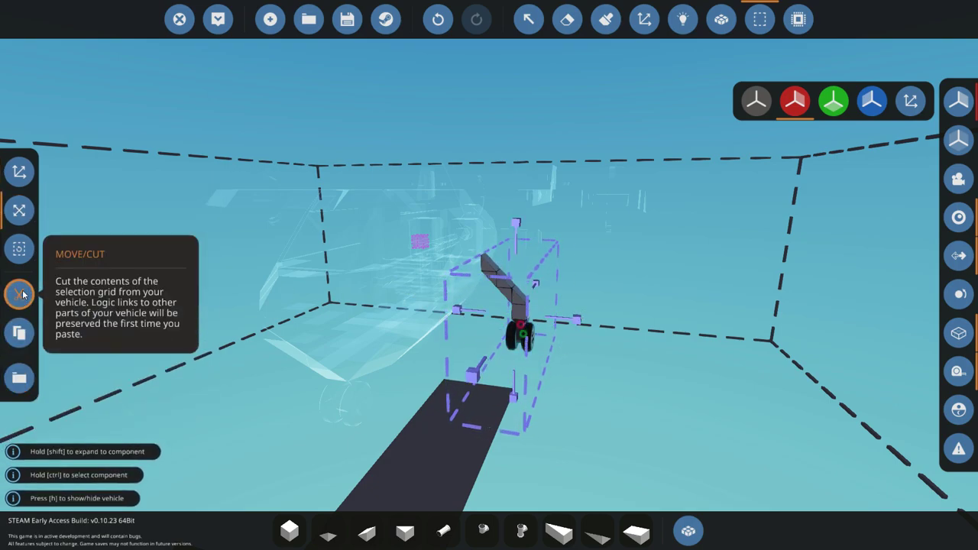
click(19, 333)
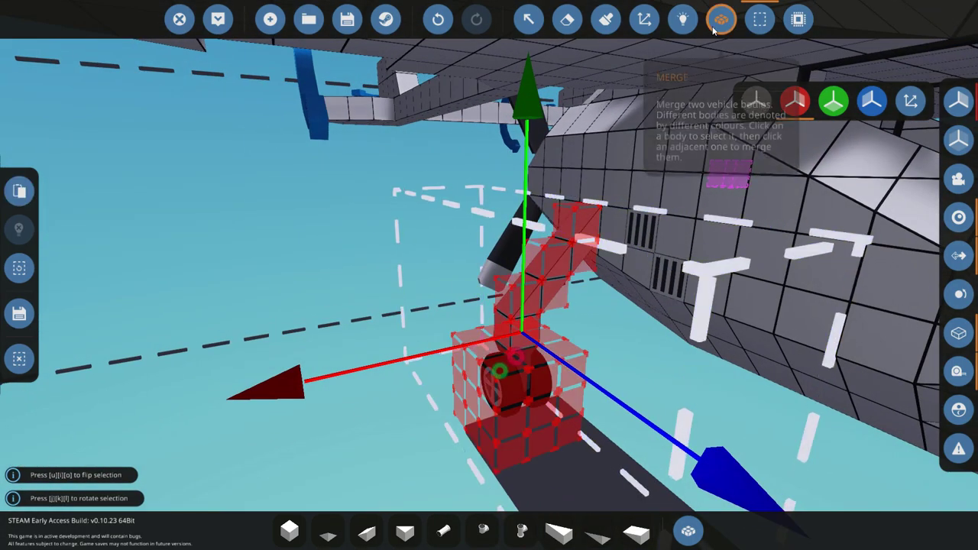
Paste the leg on the opposite side and merge it into the airframe
click(715, 29)
click(551, 276)
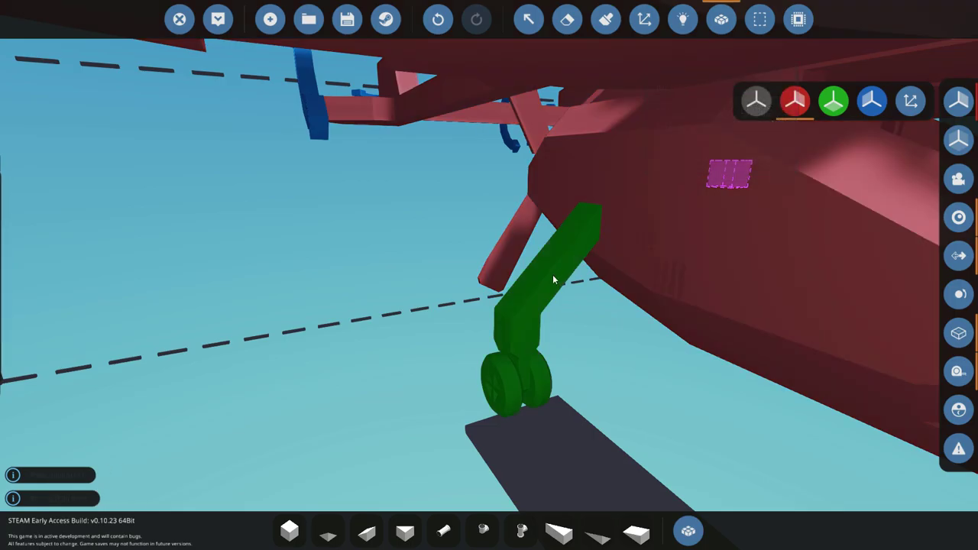
click(683, 178)
click(720, 19)
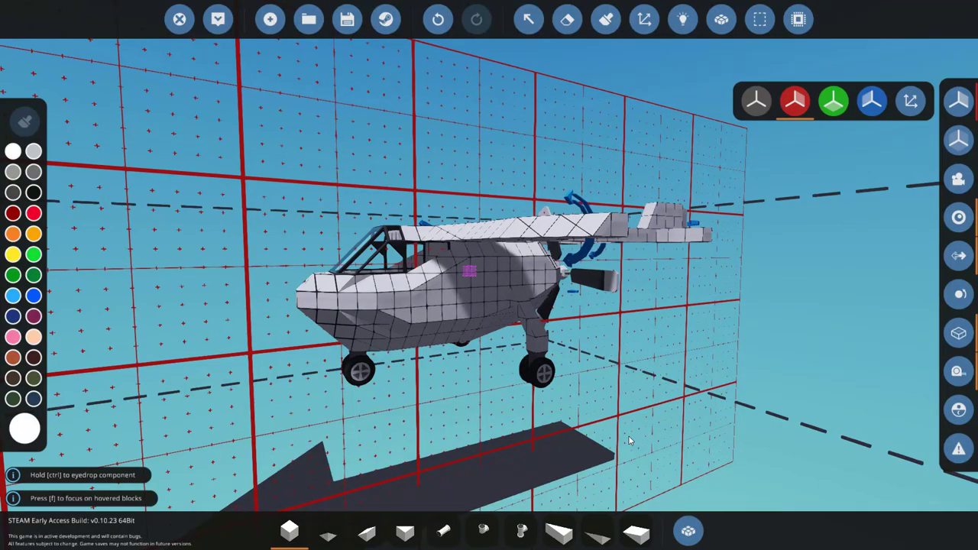
Search 'hat' and place the Hatch on the fuselage roof behind the cockpit
scroll(564, 397, up, 6)
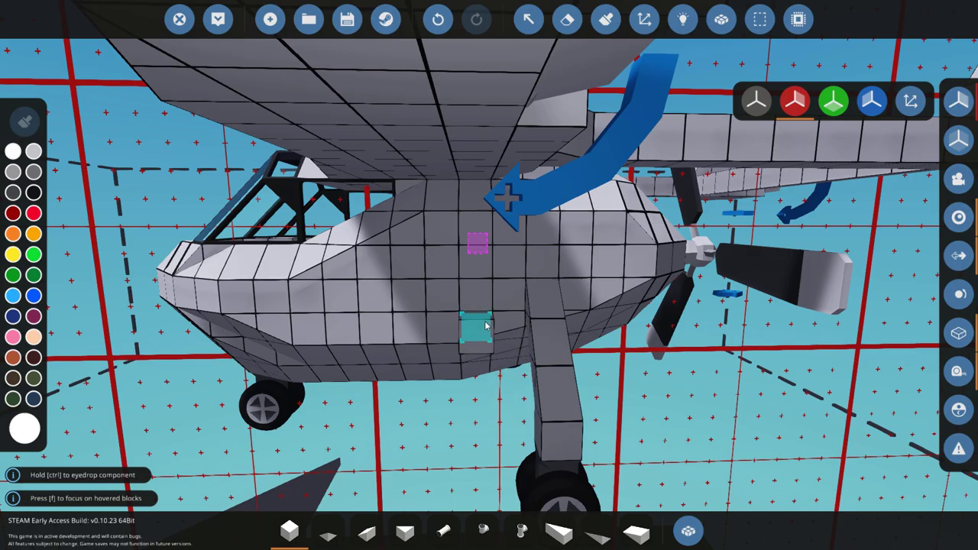
drag(486, 327, 461, 386)
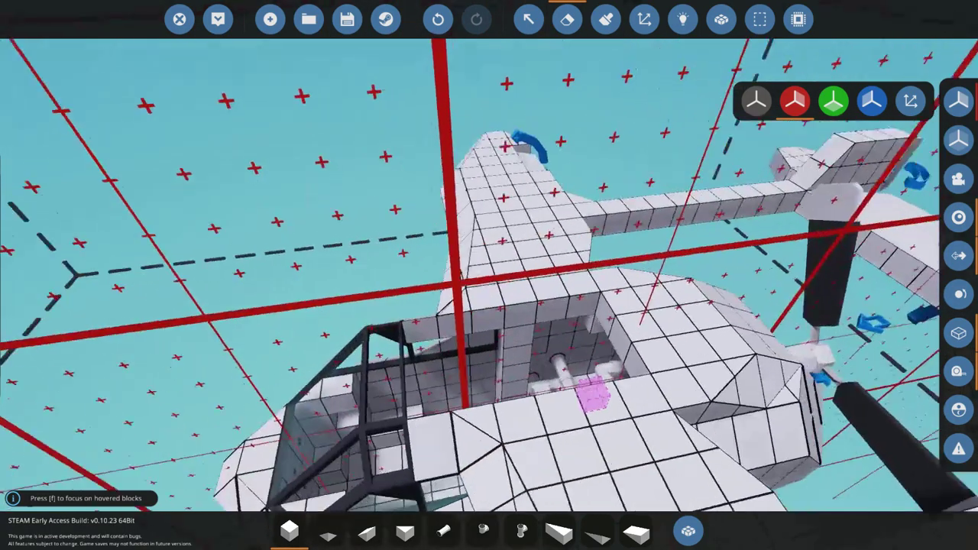
text(q)
text(hat)
click(160, 197)
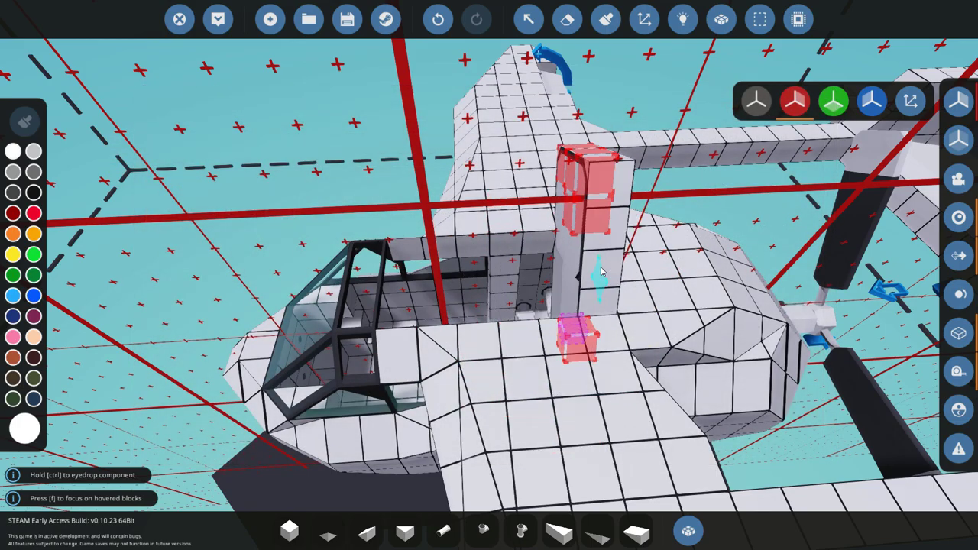
scroll(601, 269, down, 10)
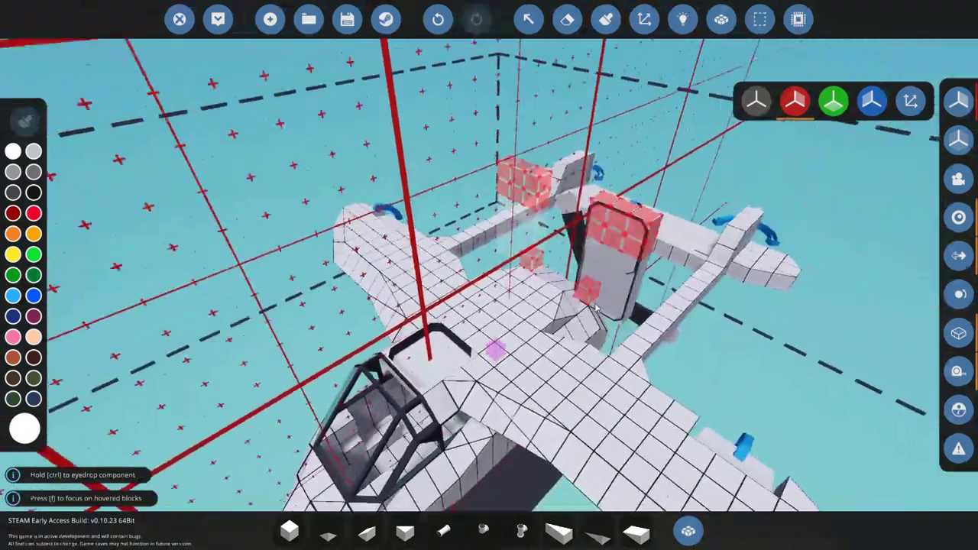
scroll(441, 280, up, 10)
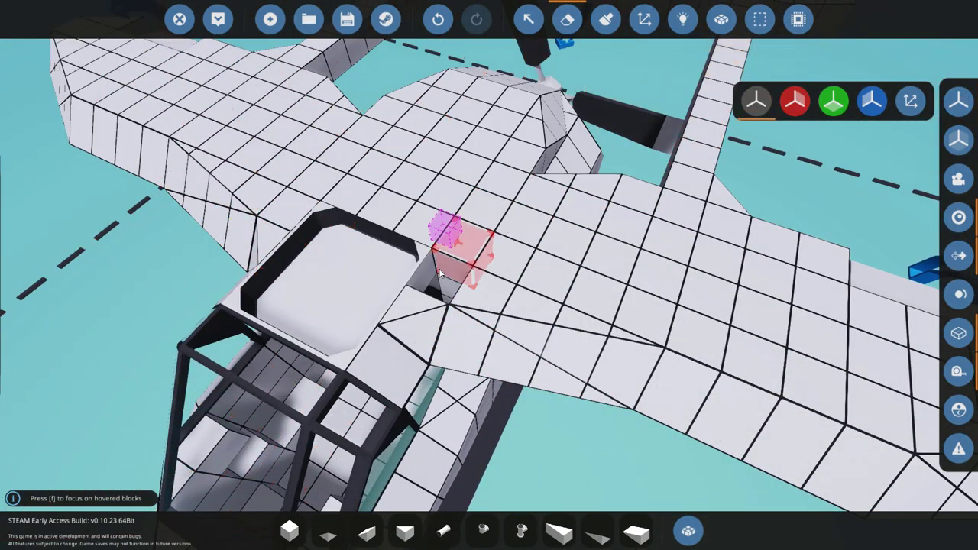
Search 'to' in the inventory and place a Toggle Button beside the hatch
key(q)
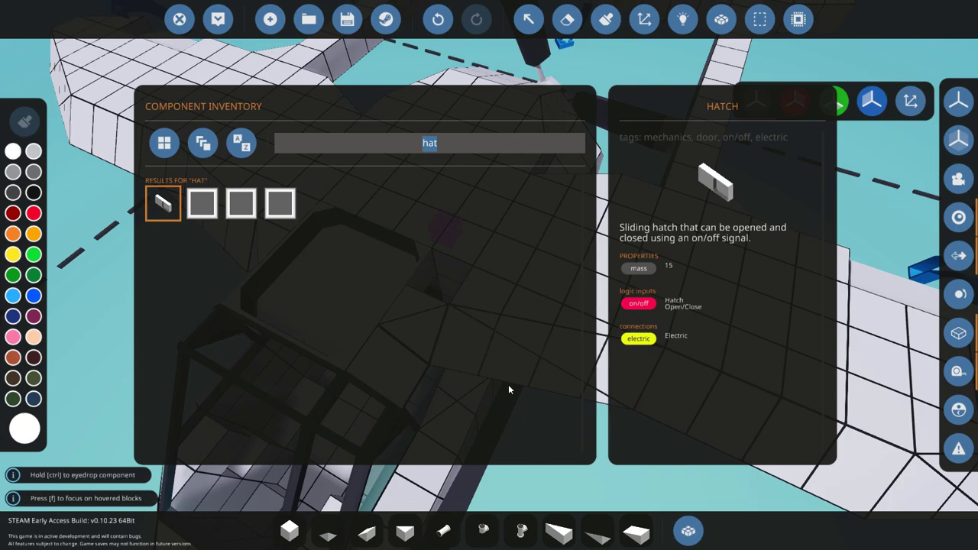
key(BackSpace)
text(to)
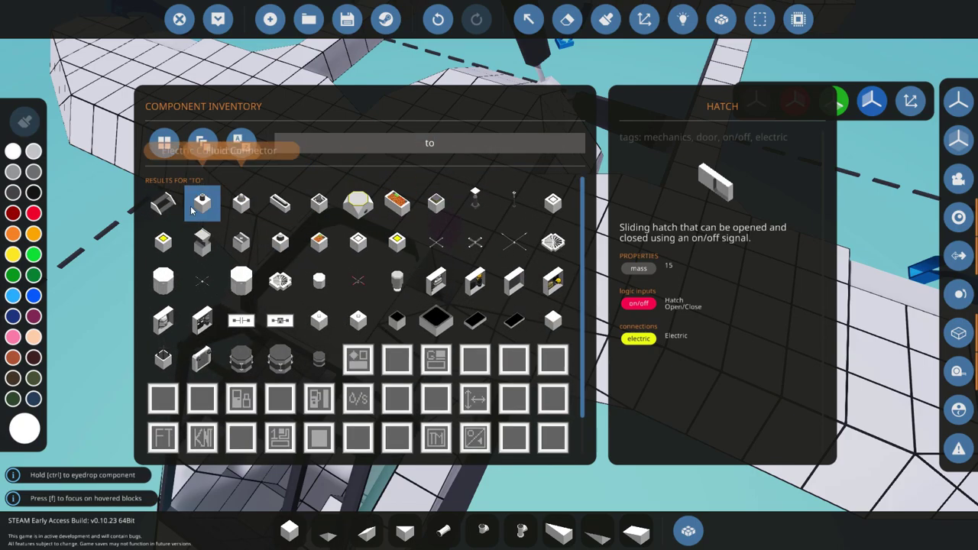
click(556, 197)
key(q)
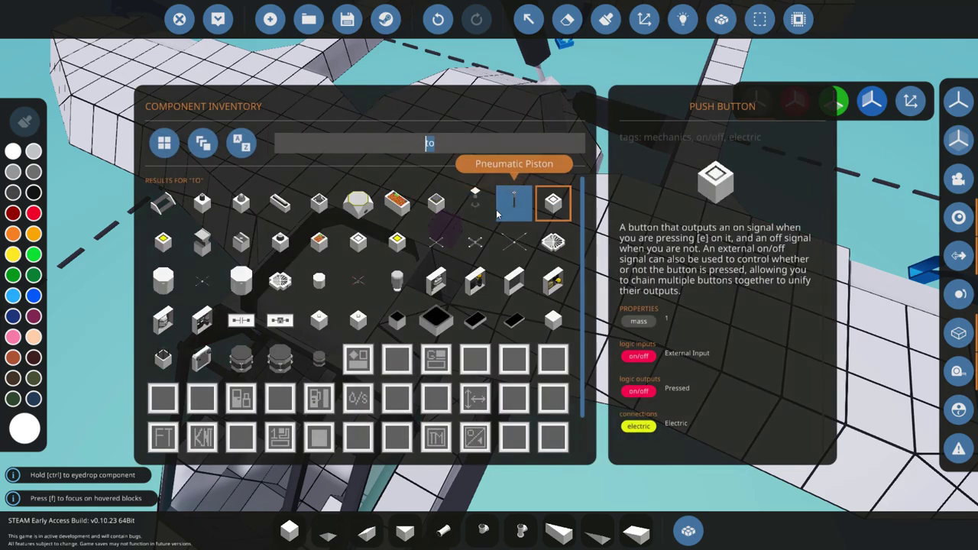
click(376, 253)
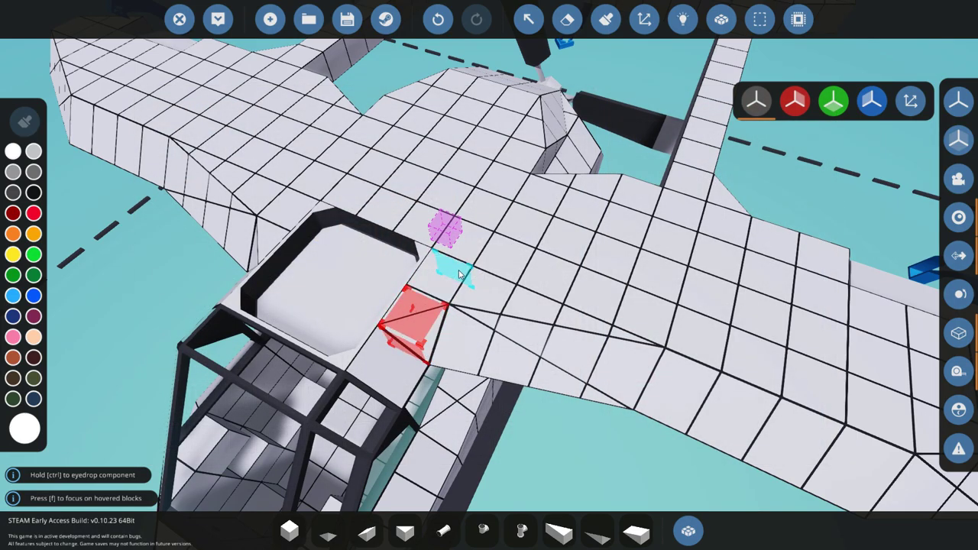
Name the button 'Hatch Toggle' and wire it to the hatch in Logic mode
click(537, 18)
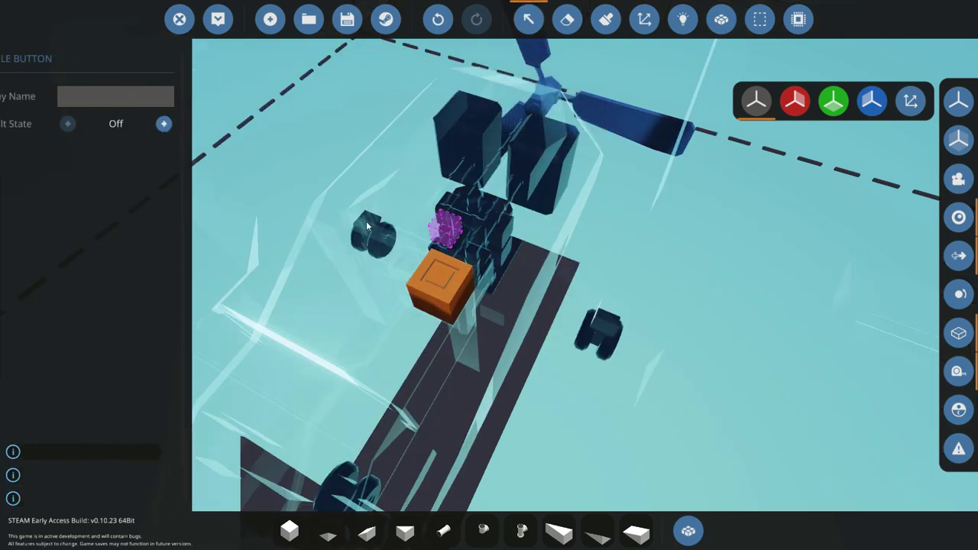
text(Hta)
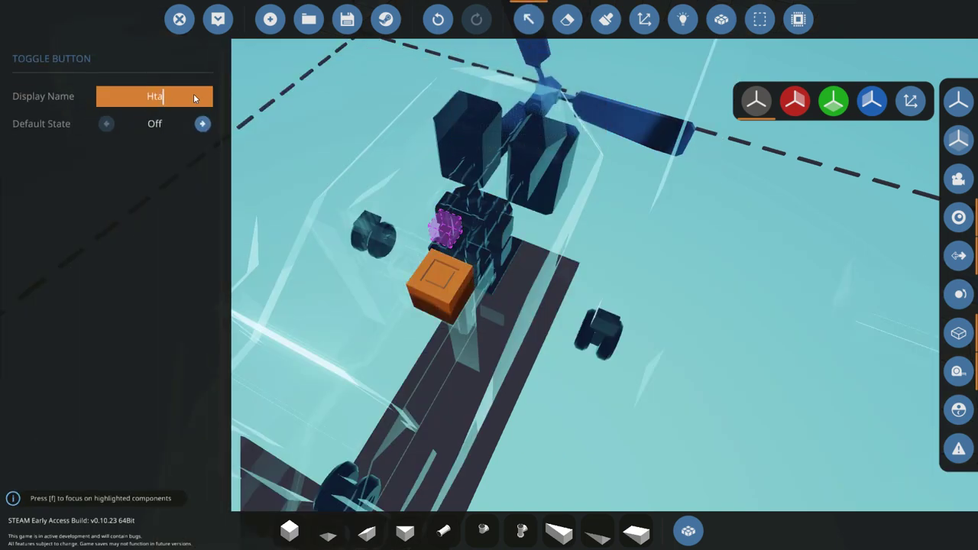
text(tch Toggle)
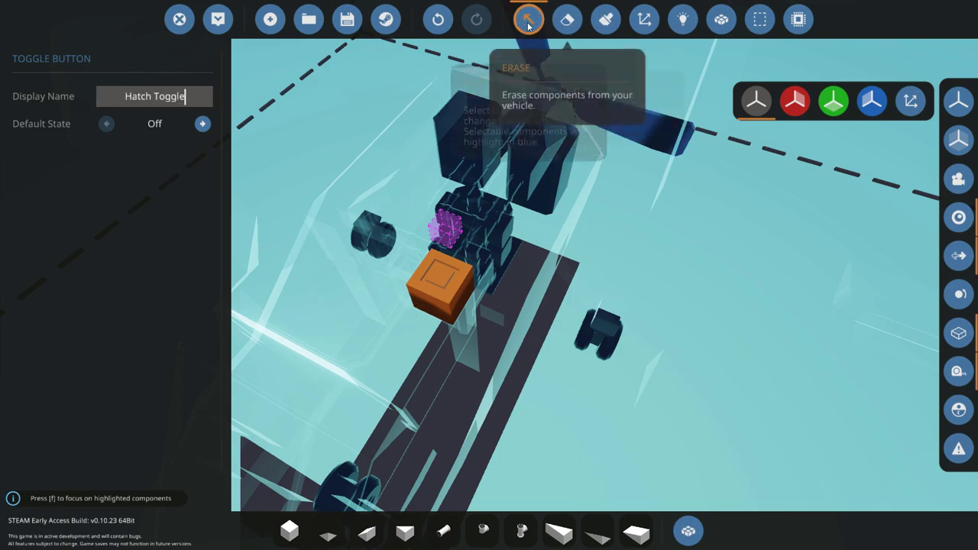
click(682, 18)
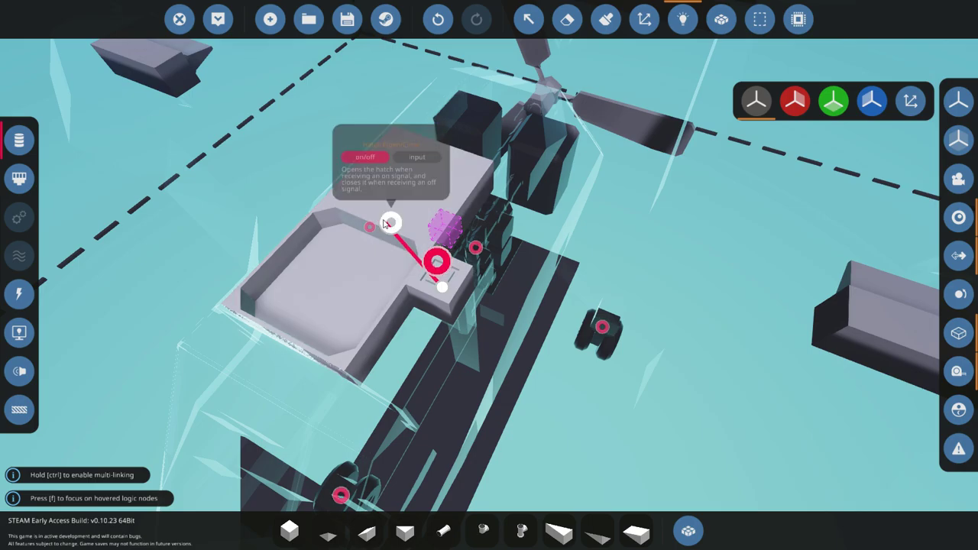
Link the cockpit's Hatch Toggle button to the hatch input and return to the build view
drag(391, 224, 580, 120)
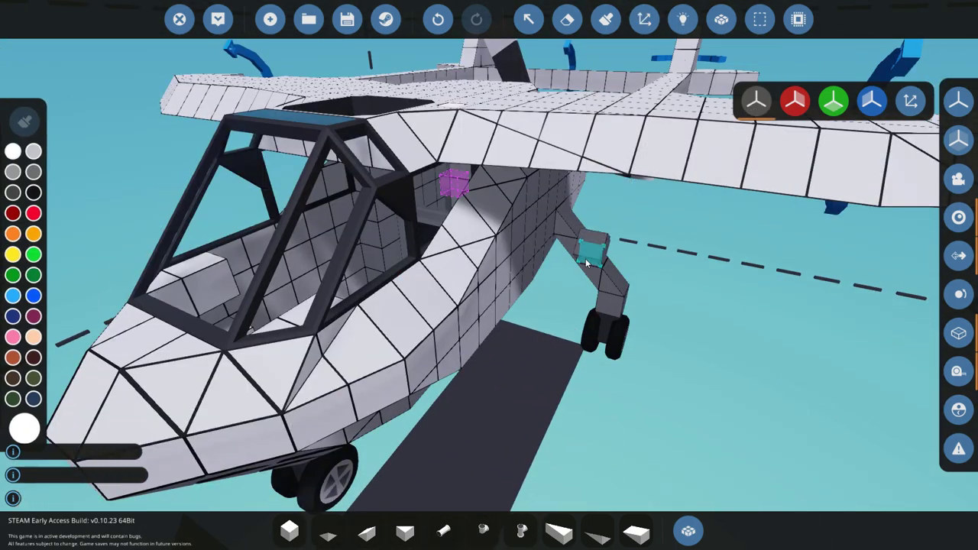
key(f)
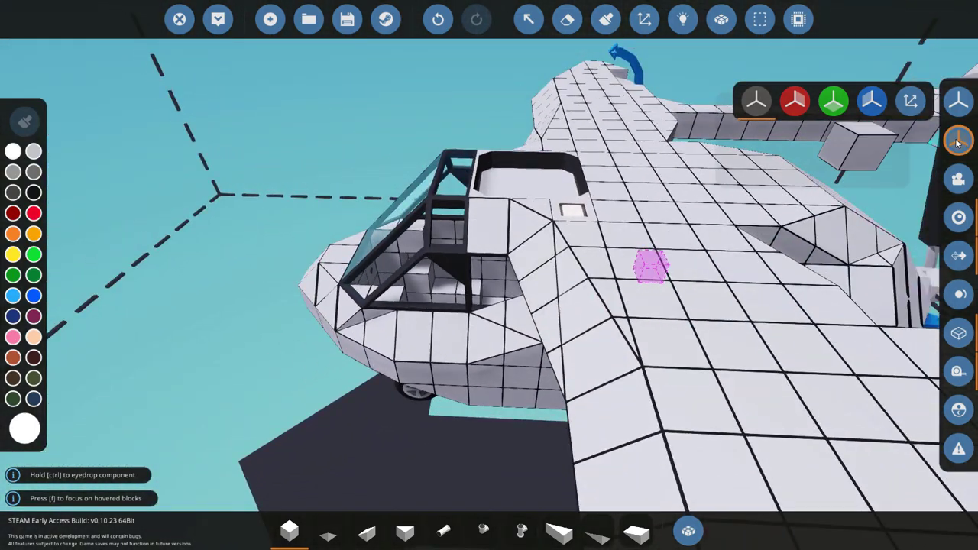
Enable a Z-axis section plane and lower it until the cabin interior is exposed
click(958, 141)
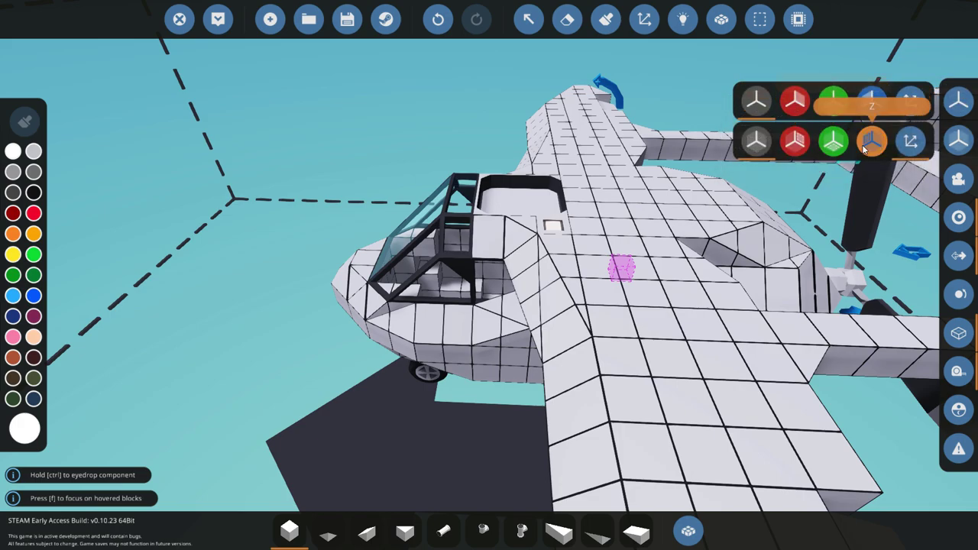
click(862, 150)
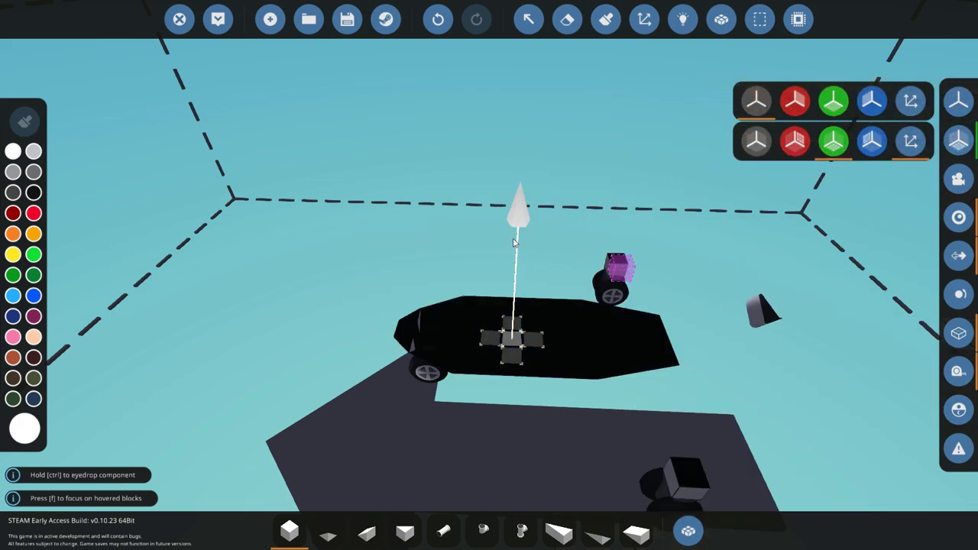
drag(543, 109, 541, 135)
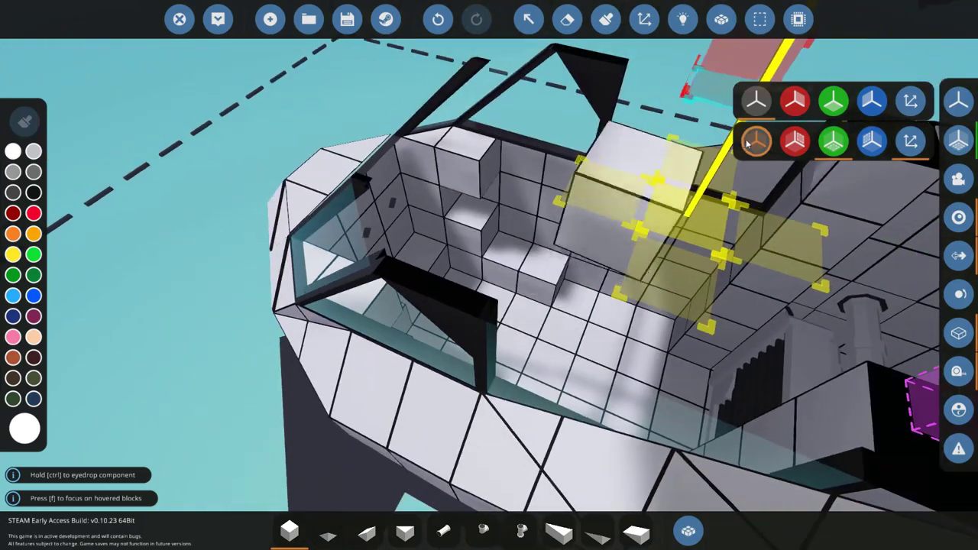
Place a Driver Seat, found by searching 'sea', on the cockpit floor beside the control stick
click(750, 143)
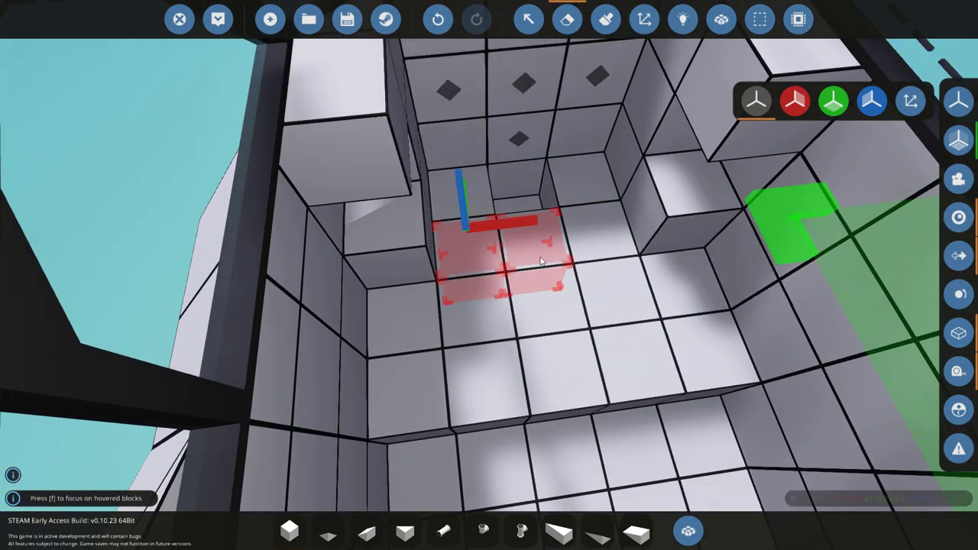
text(q)
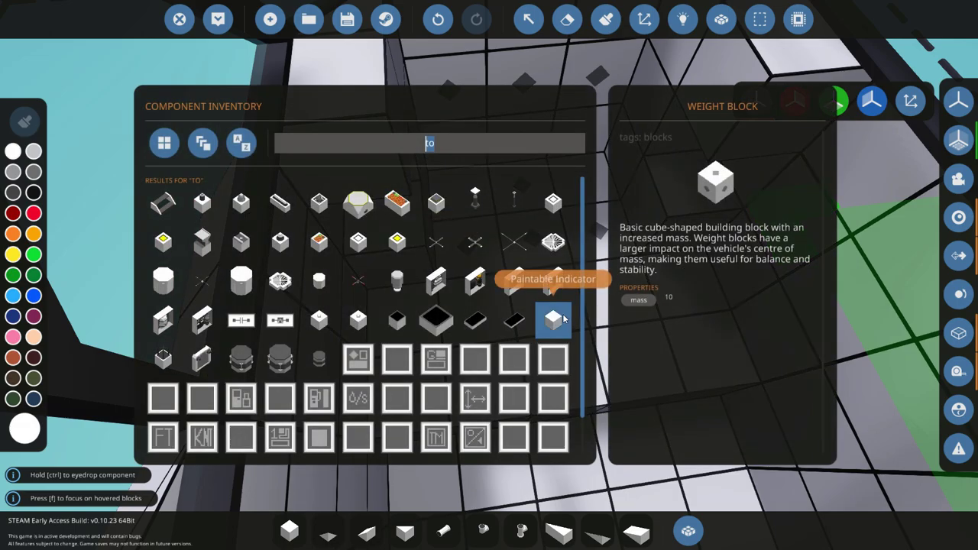
text(sea)
click(163, 203)
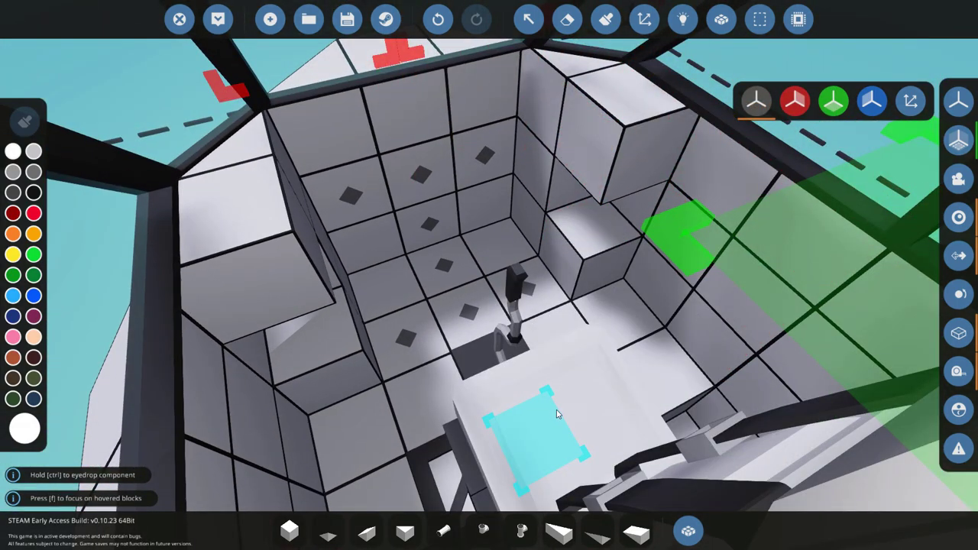
click(557, 409)
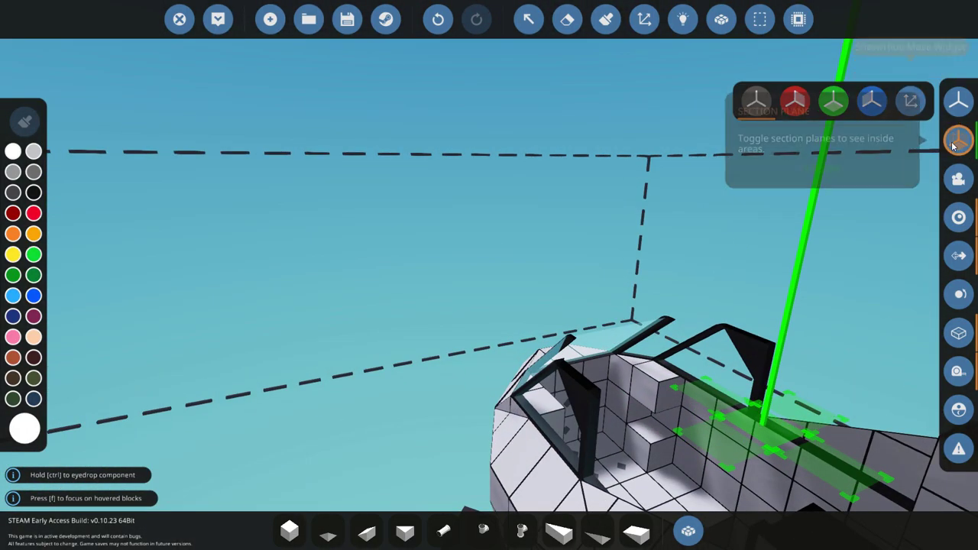
mouse_move(746, 163)
key(f)
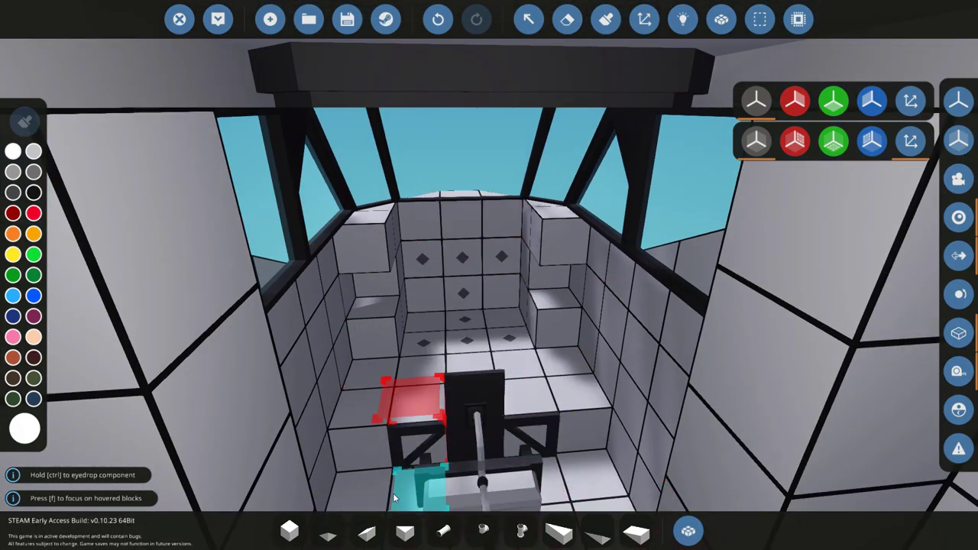
click(289, 531)
text(q)
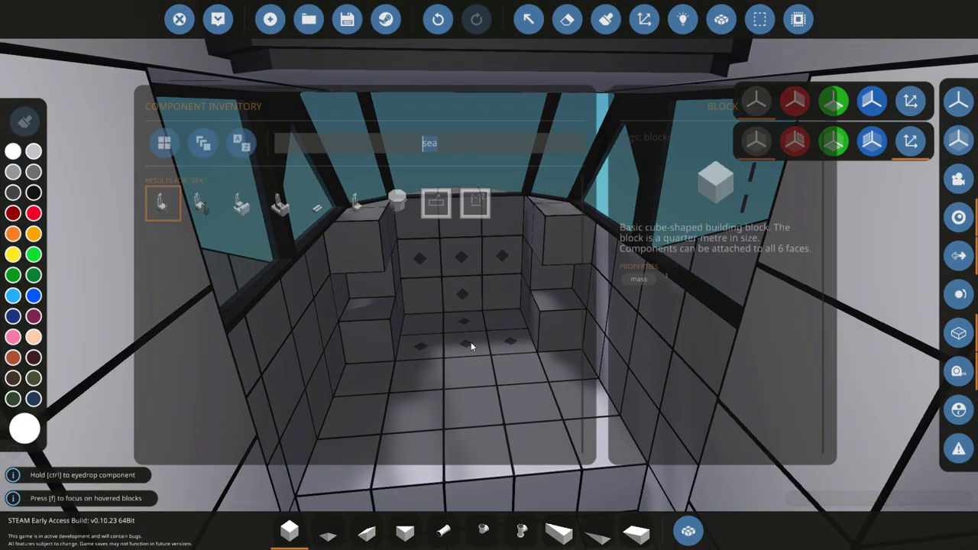
text(sea)
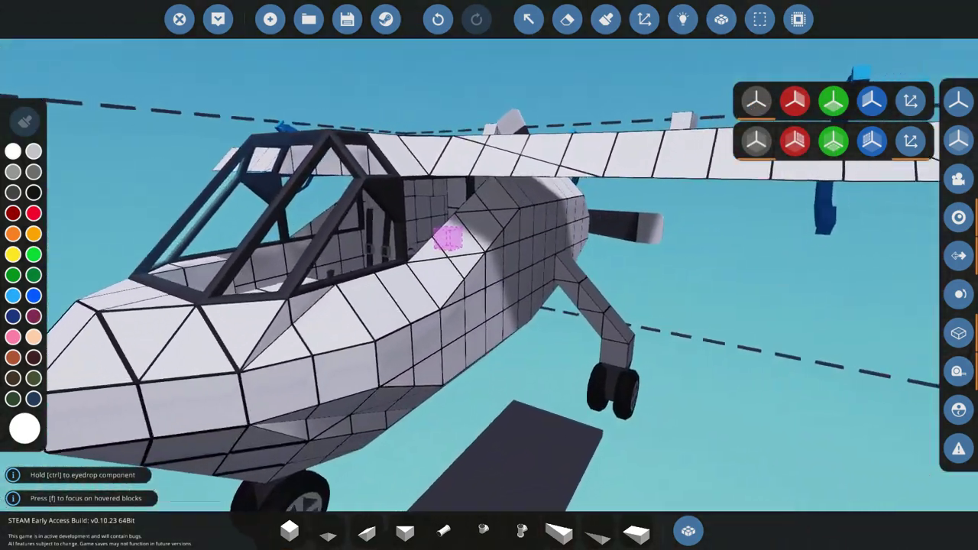
key(f)
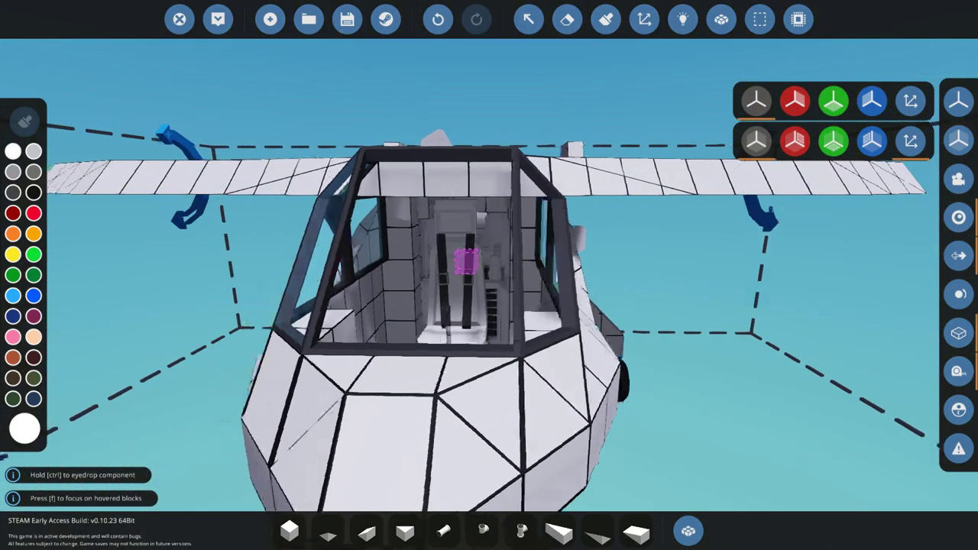
key(x)
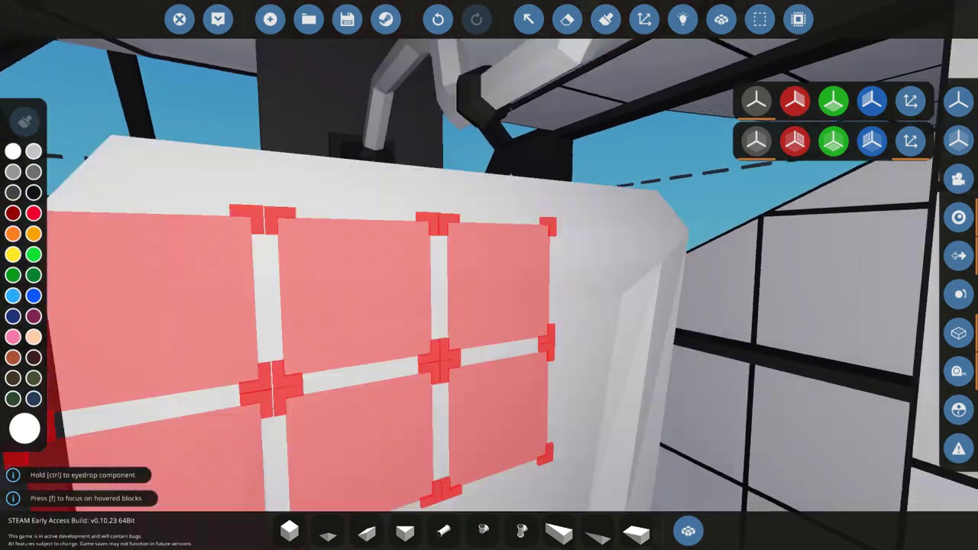
key(s)
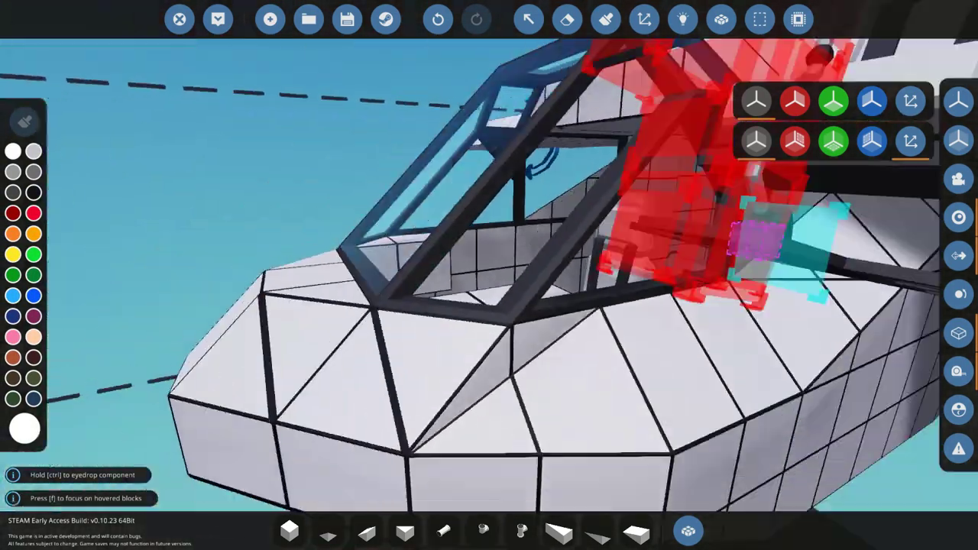
key(w)
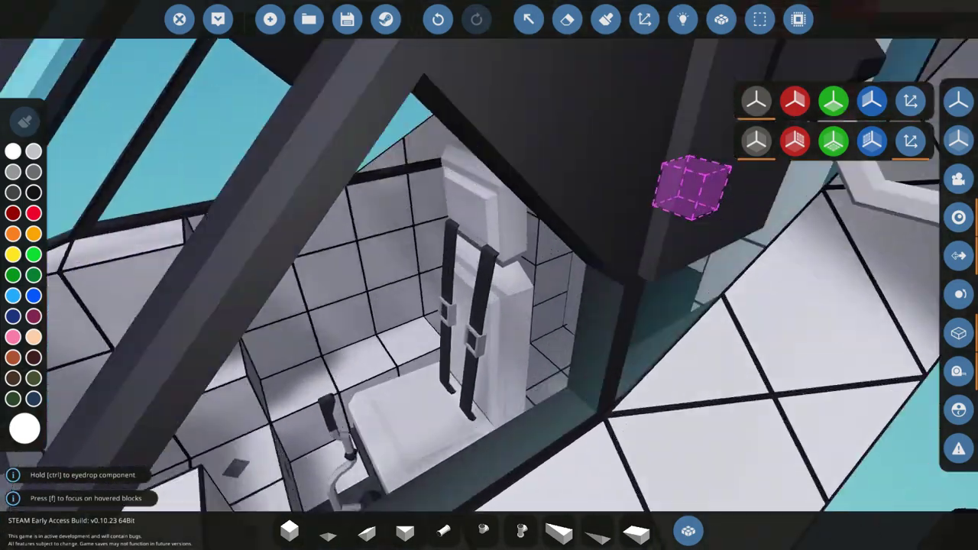
key(w)
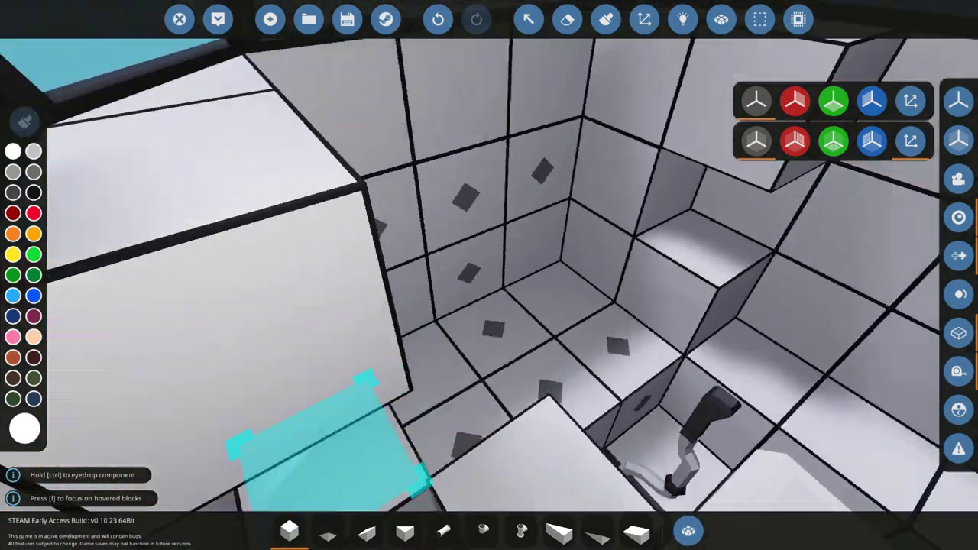
key(x)
key(x)
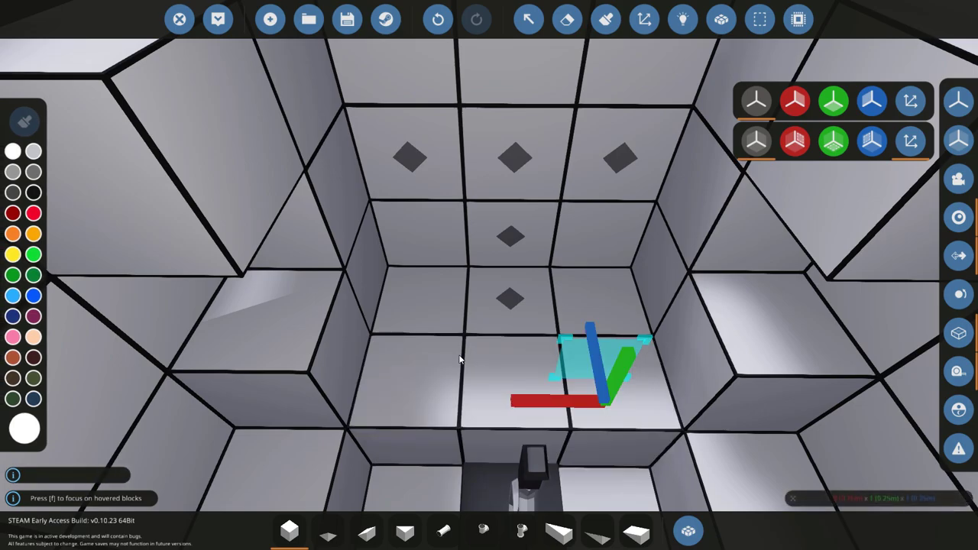
key(s)
key(s)
key(w)
key(s)
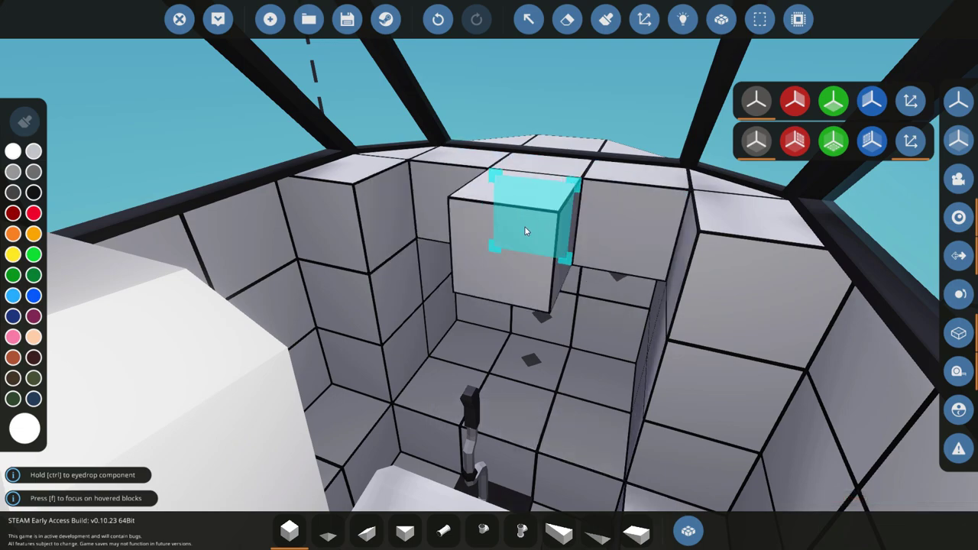
Erase the two stray cubes from the cockpit front wall near the seat
key(x)
click(385, 222)
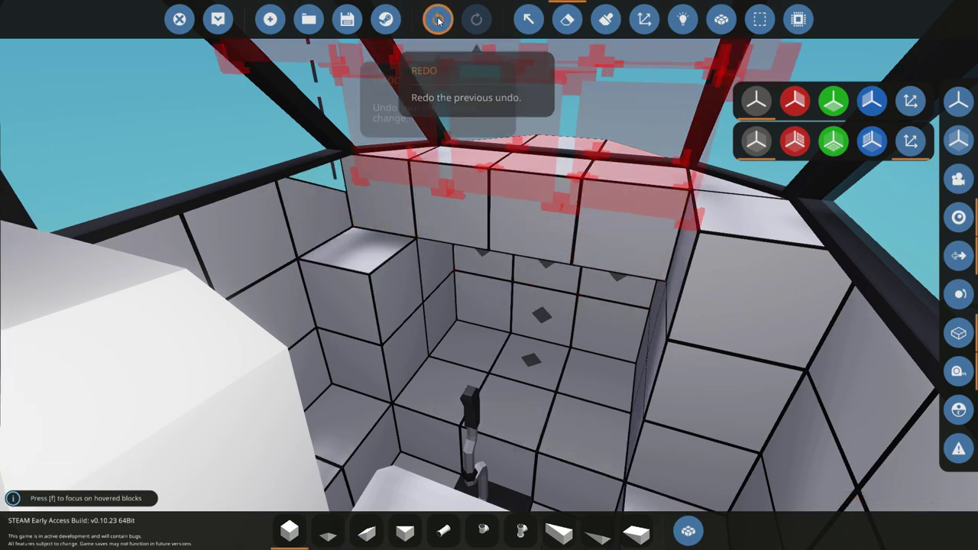
click(444, 222)
key(c)
key(a)
Place wedge blocks on the upper wall and beside the seat, removing misplaced pieces
key(8)
key(0)
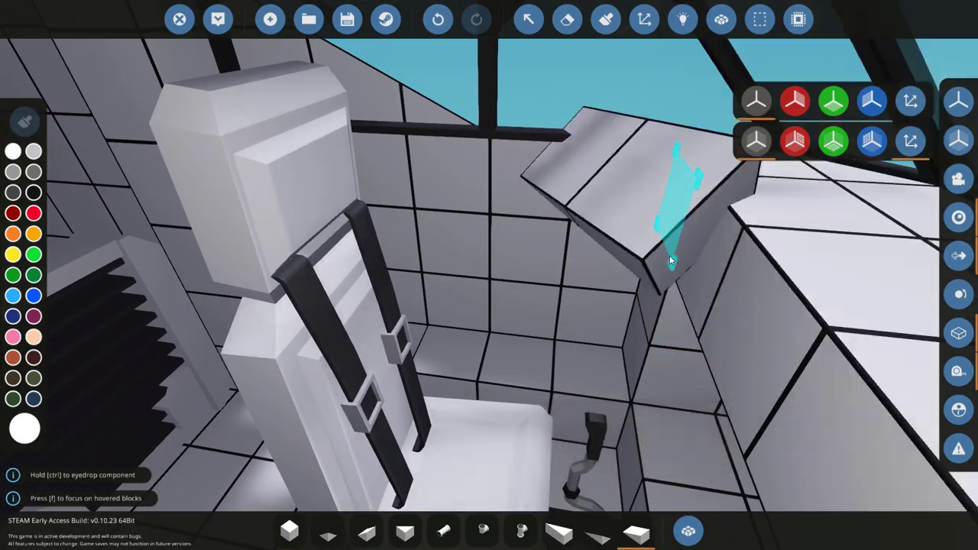
click(667, 277)
click(564, 358)
right_click(573, 366)
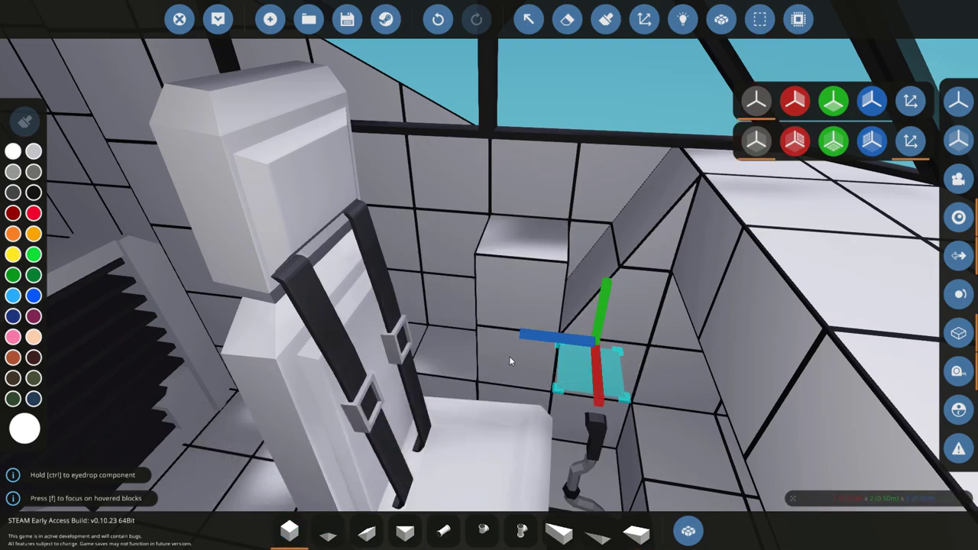
scroll(464, 340, up, 3)
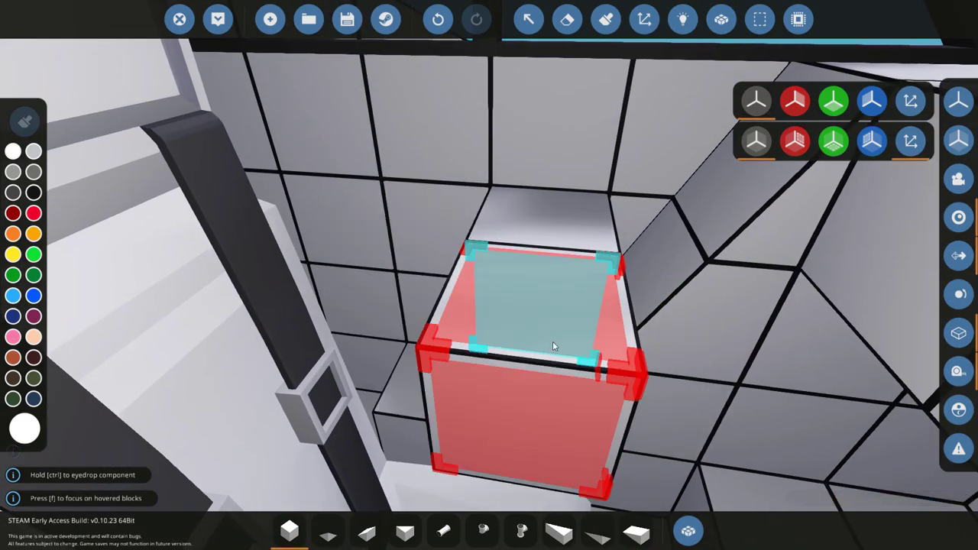
right_click(547, 318)
key(f)
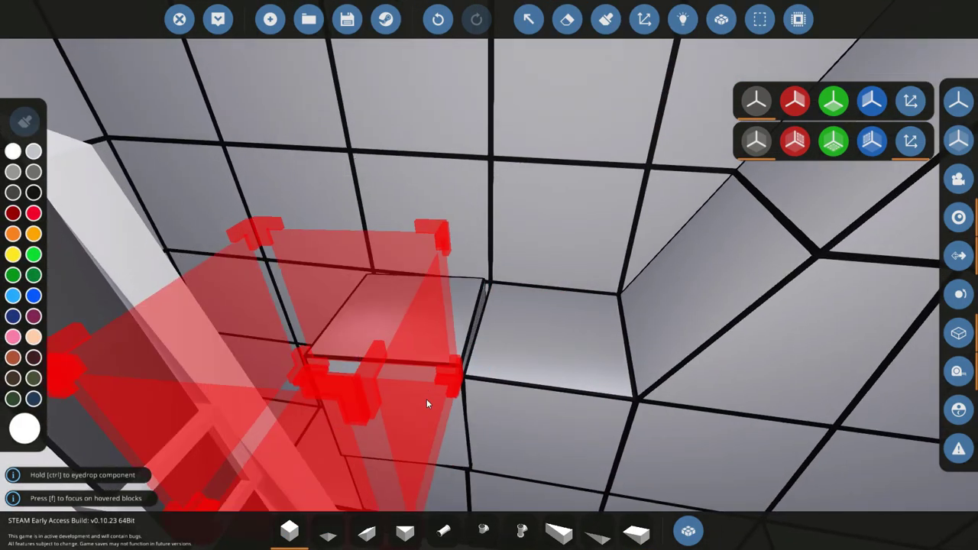
key(3)
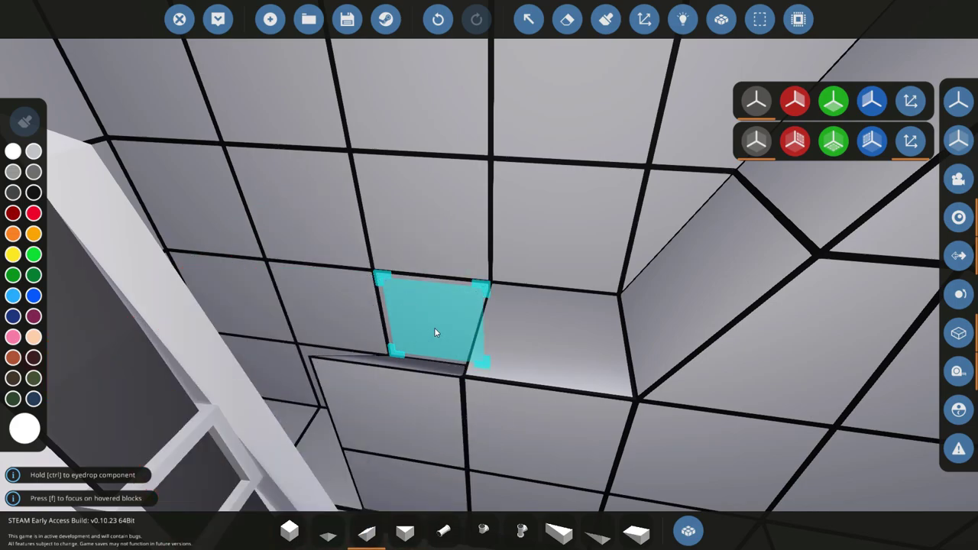
scroll(434, 332, down, 5)
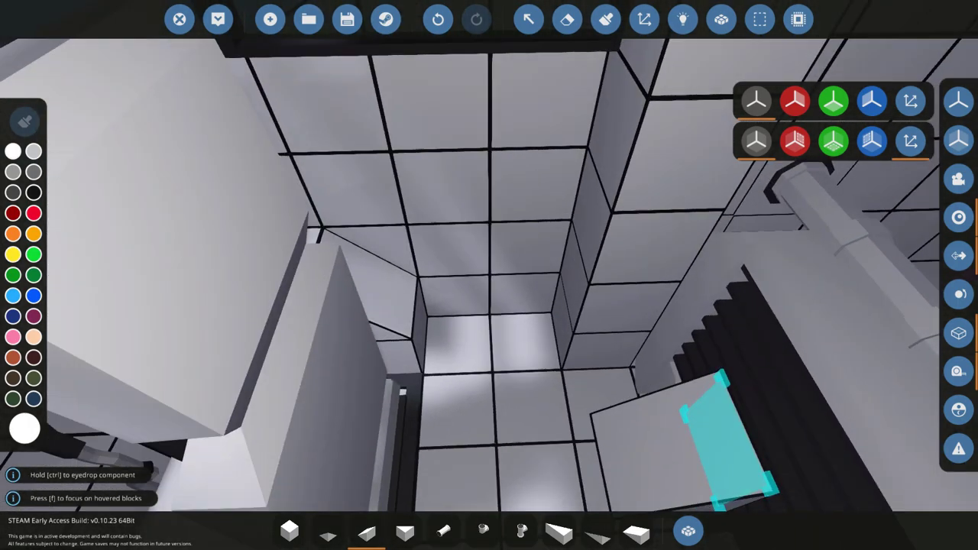
Place a part from the Component Inventory in the footwell beside the seat and inspect it
key(q)
key(q)
click(290, 531)
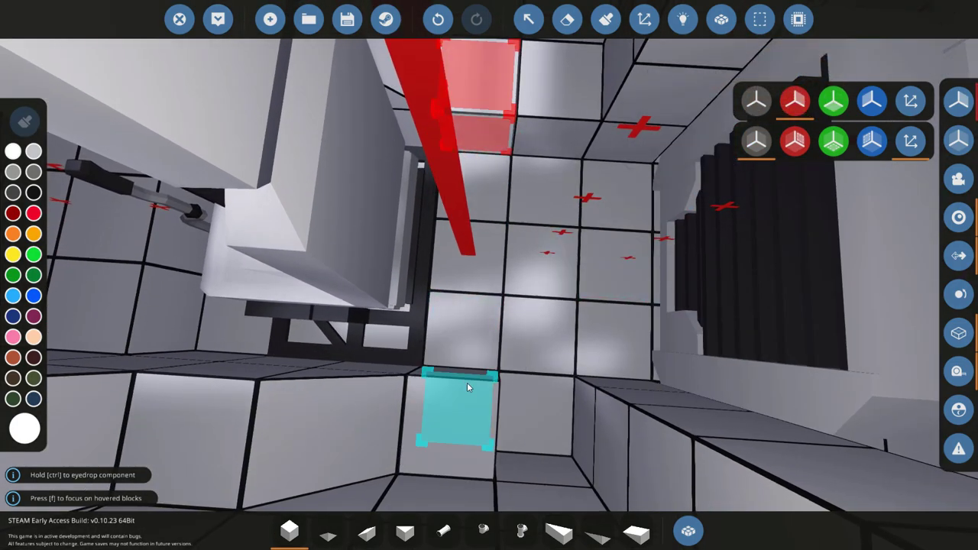
key(q)
key(q)
click(508, 226)
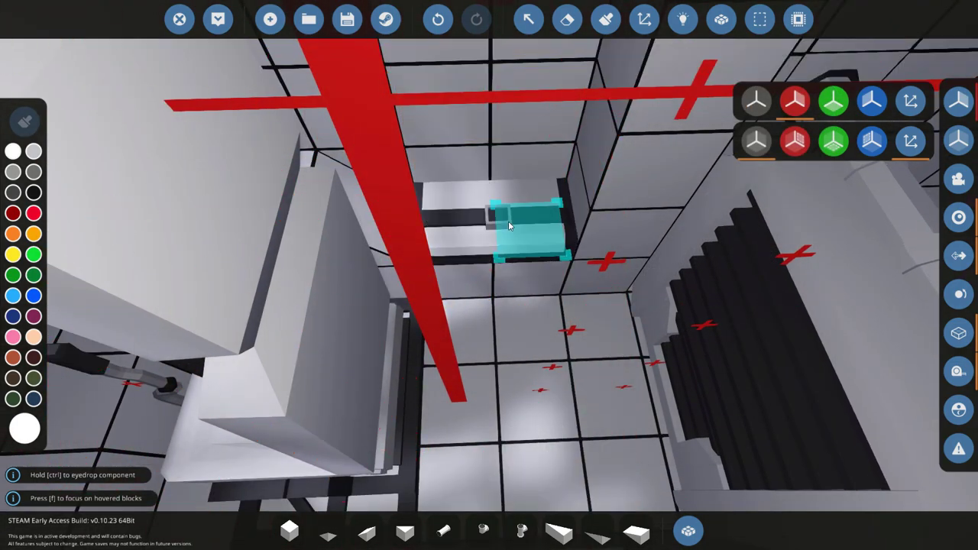
key(s)
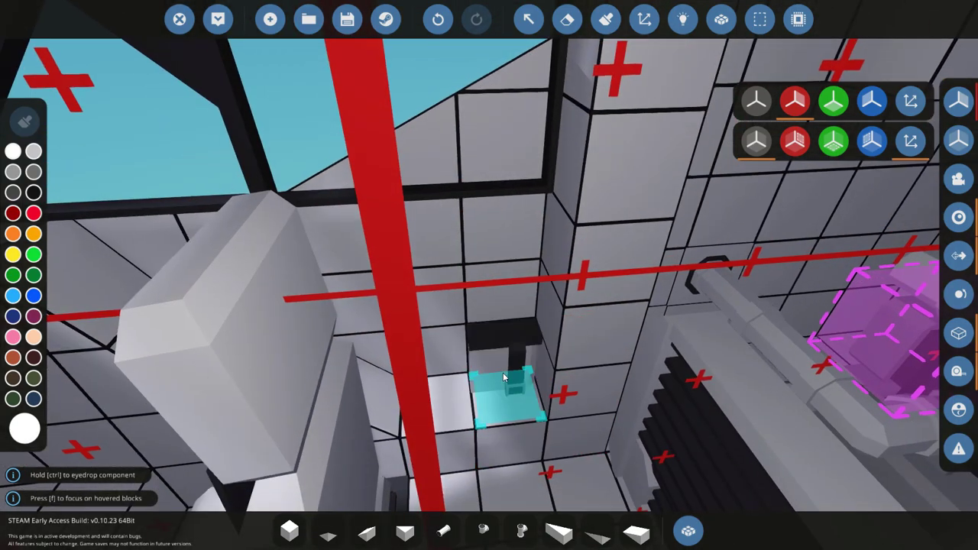
key(w)
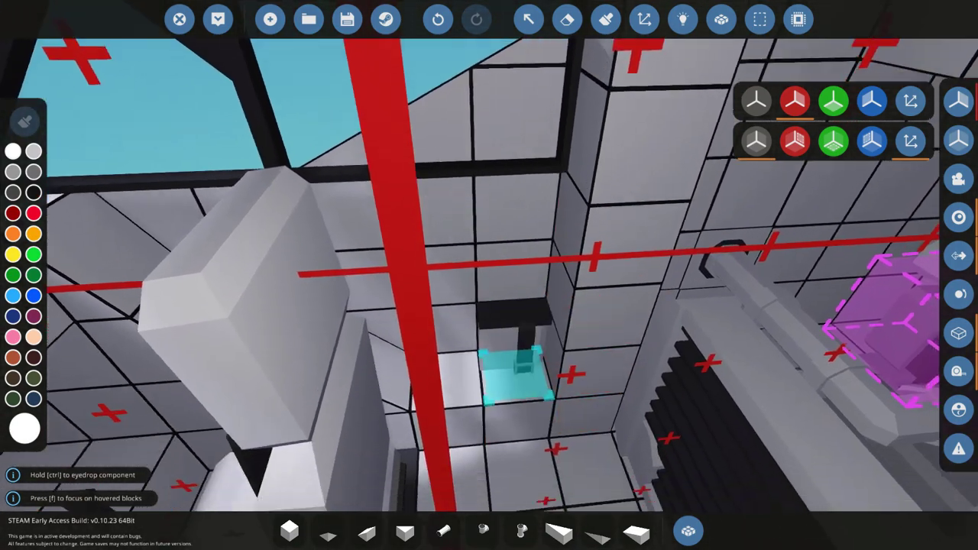
key(w)
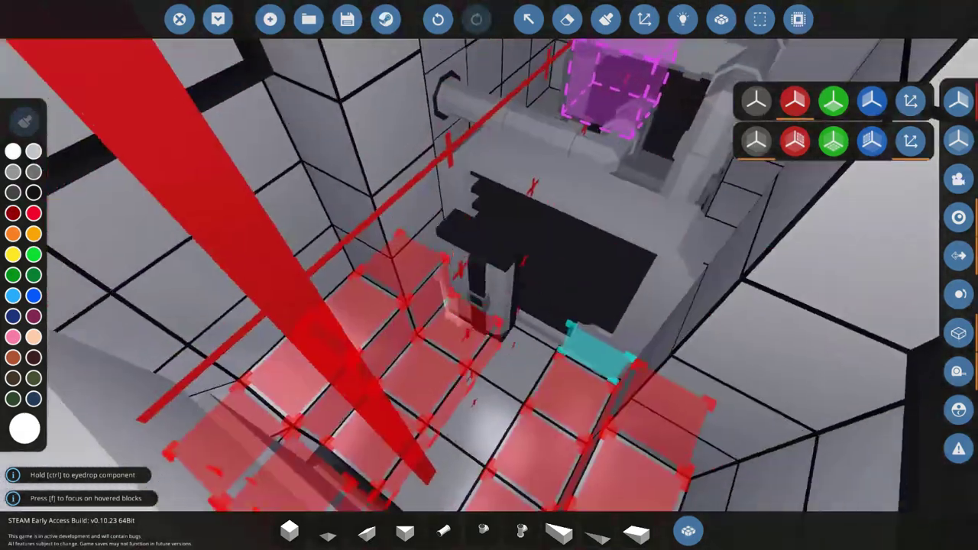
key(a)
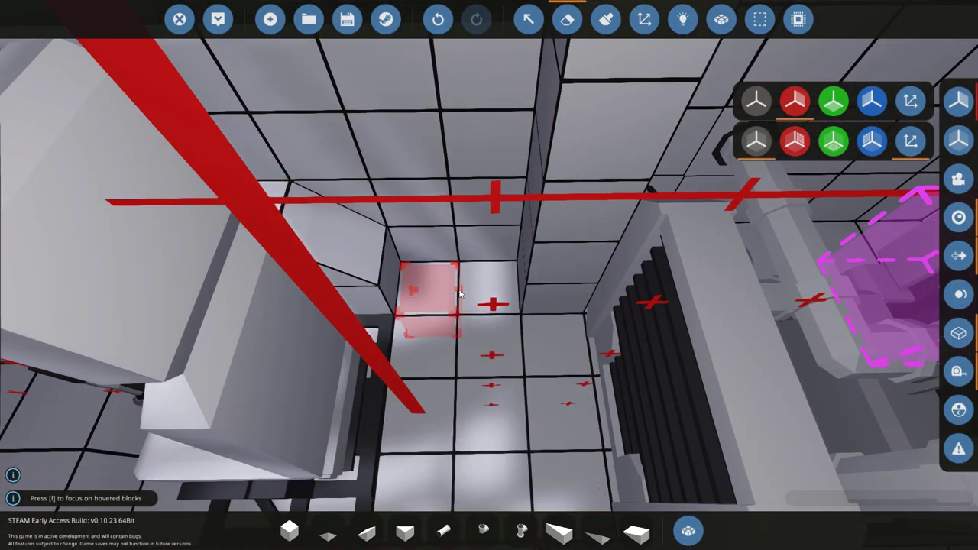
key(w)
key(w)
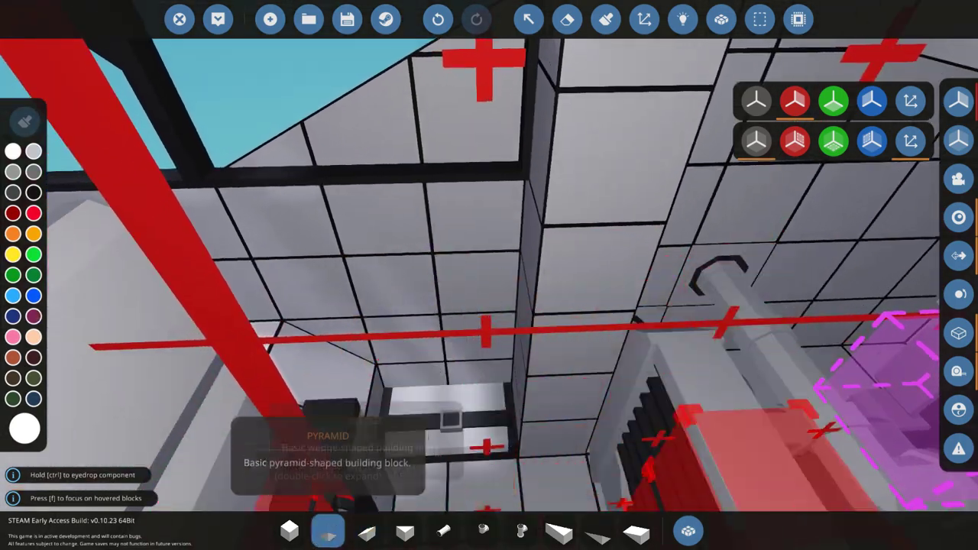
key(w)
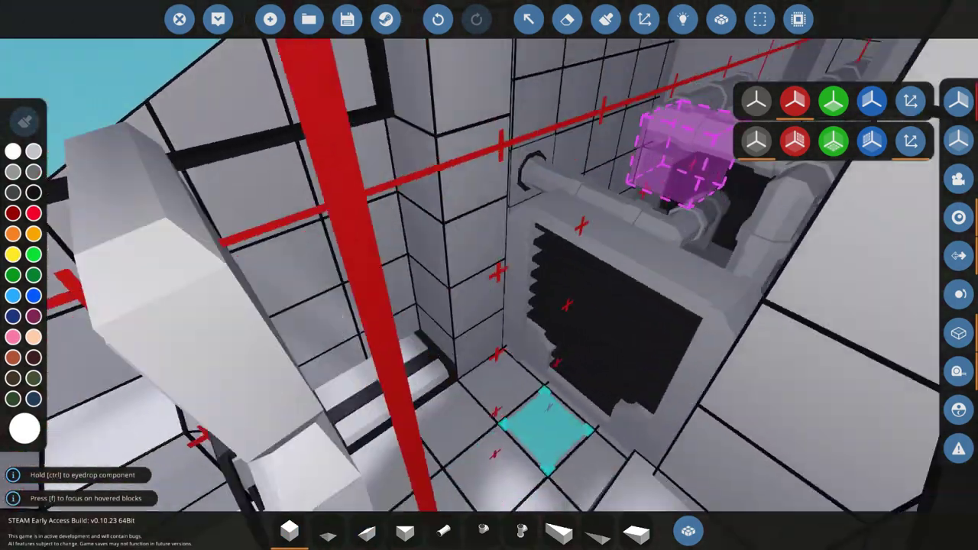
key(w)
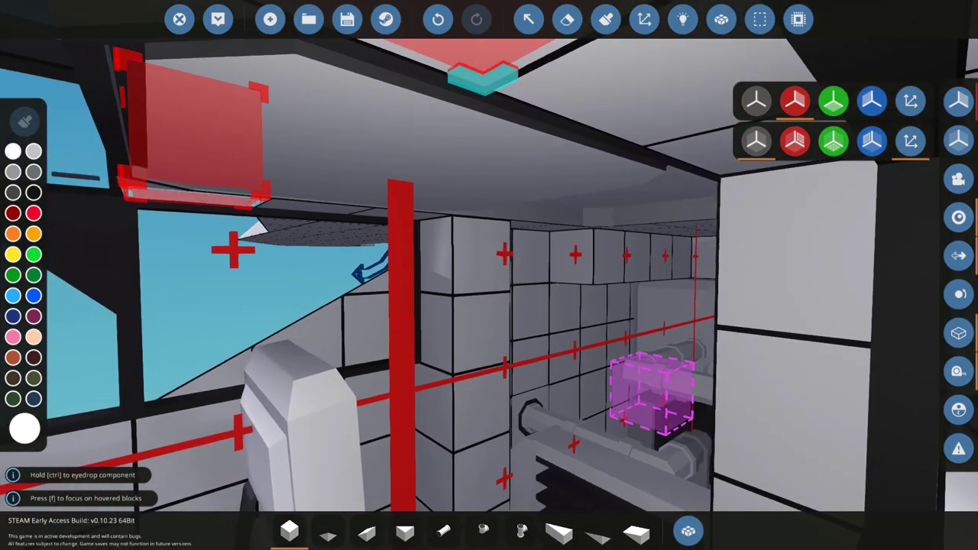
Select the Ladder (searched 'lad') and clear the interior wall blocks beside the cockpit
text(q)
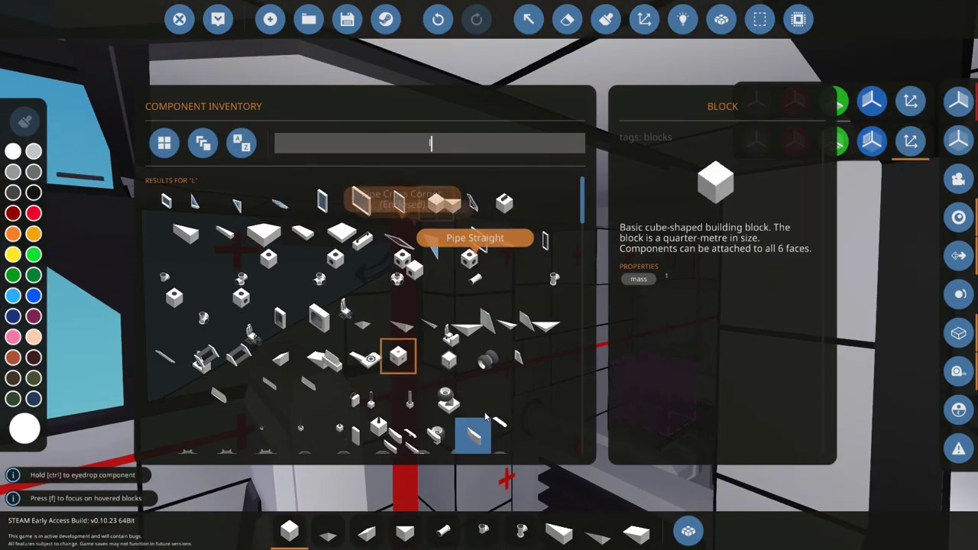
text(lad)
click(163, 203)
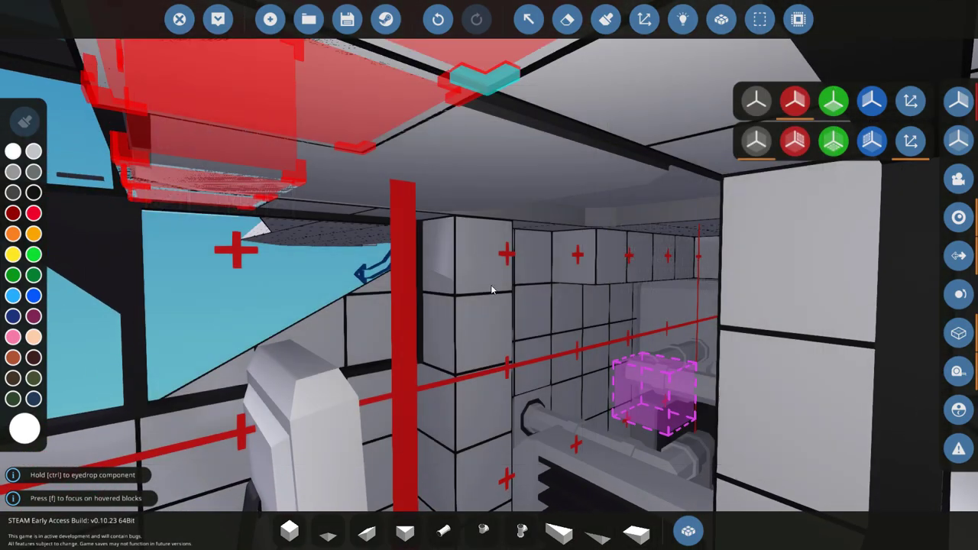
key(w)
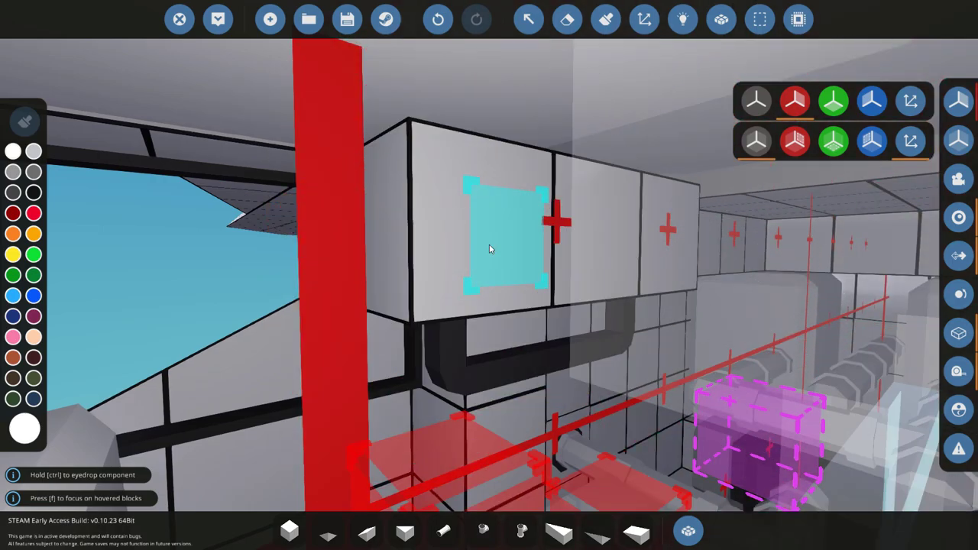
click(489, 249)
click(484, 240)
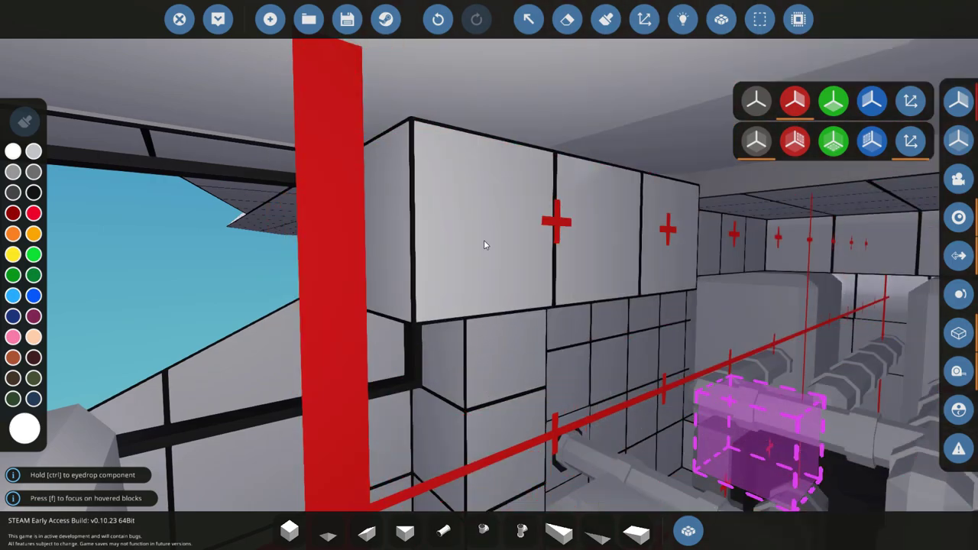
Fly the camera around the hull and through the cockpit to inspect the opened wall
key(s)
key(w)
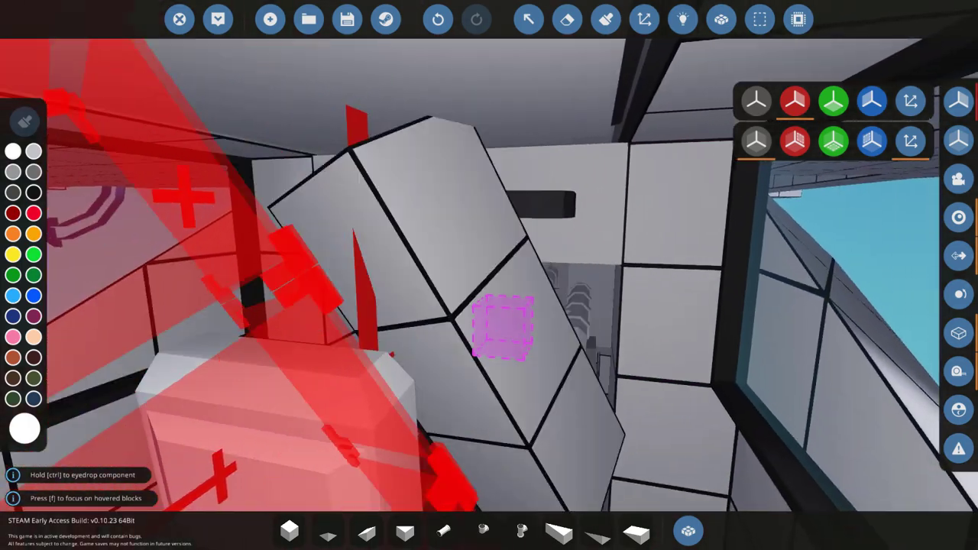
key(s)
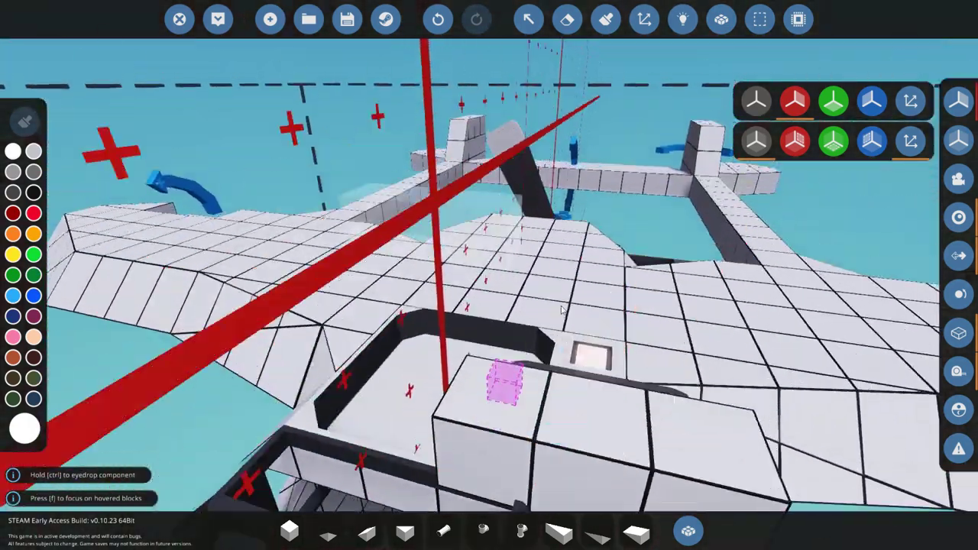
key(s)
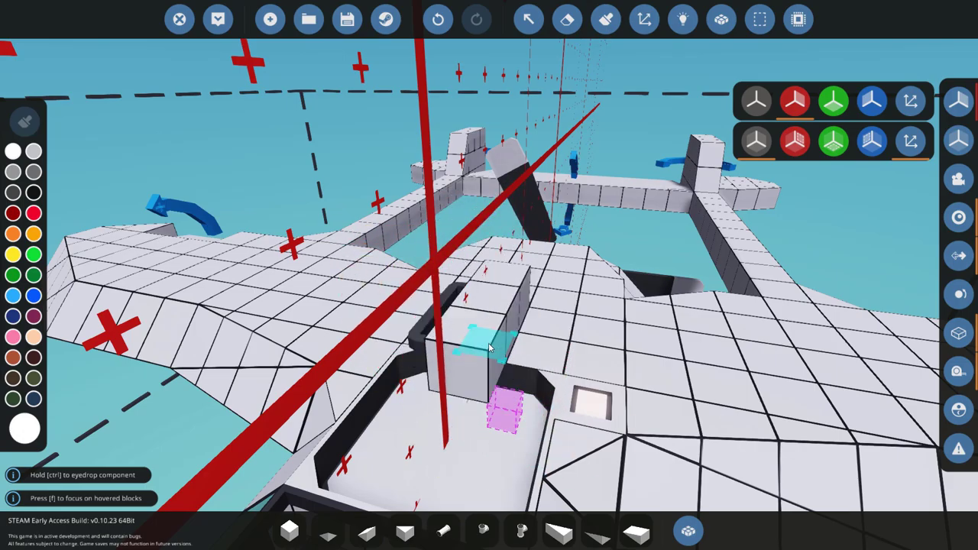
key(w)
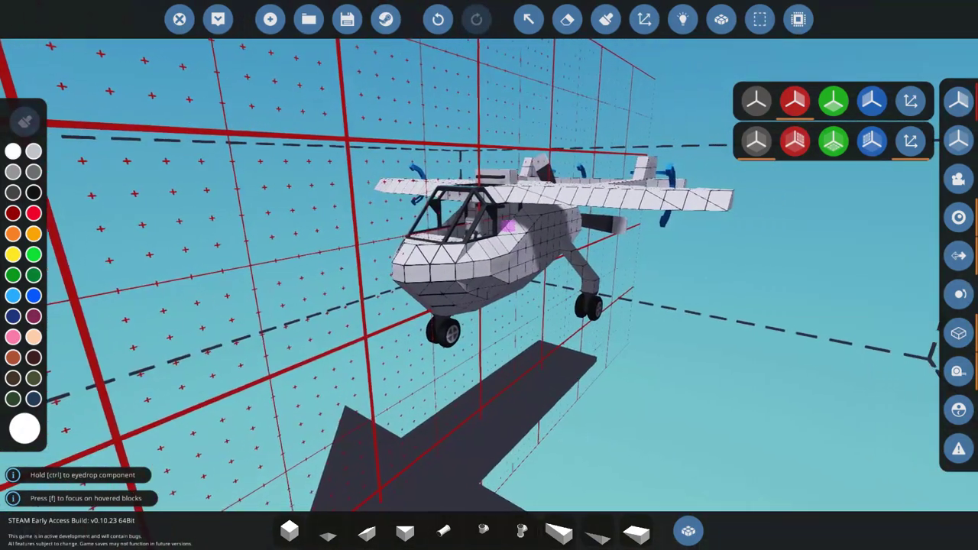
key(w)
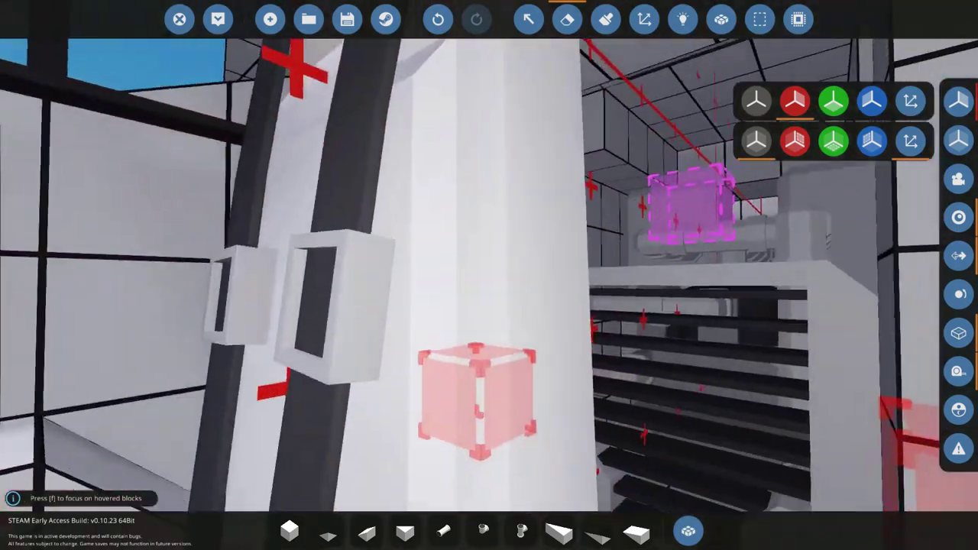
key(w)
key(w)
key(w)
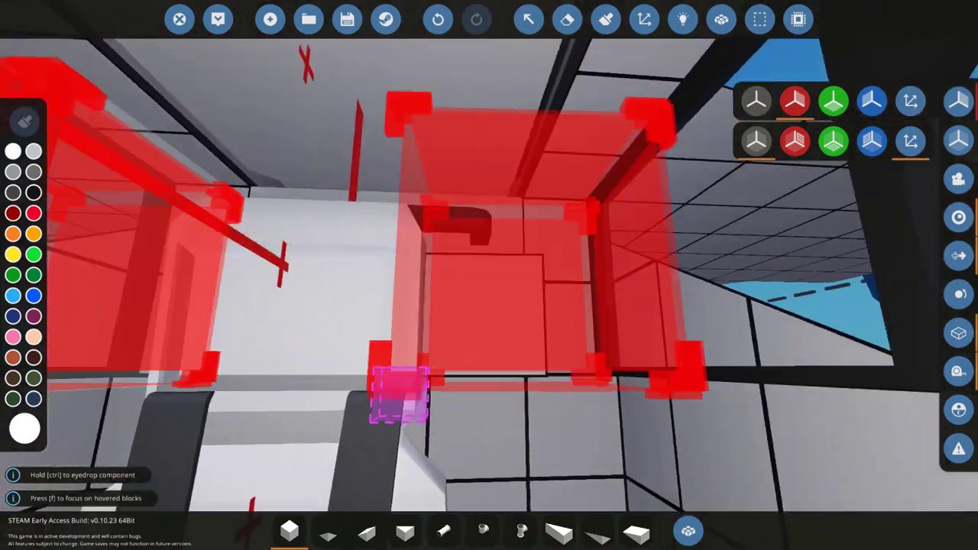
key(s)
key(w)
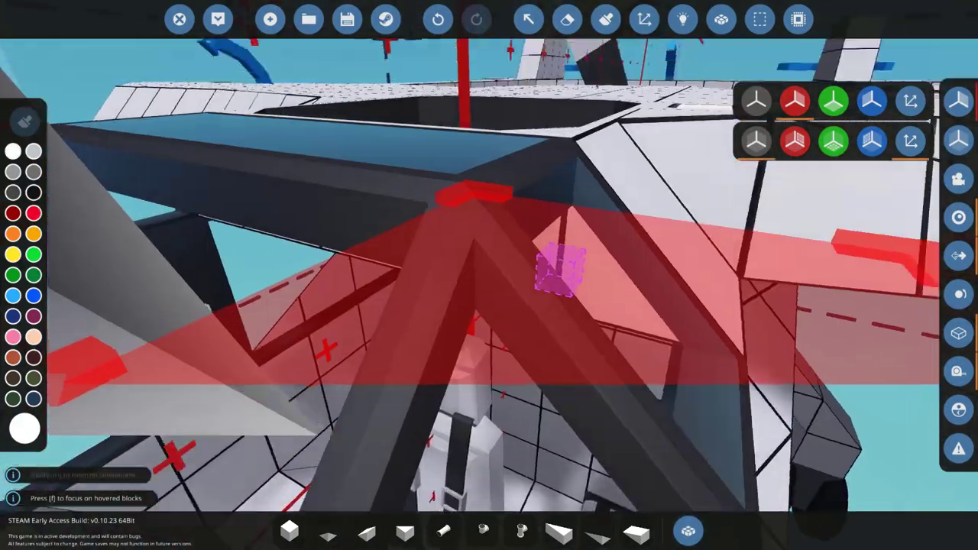
key(f)
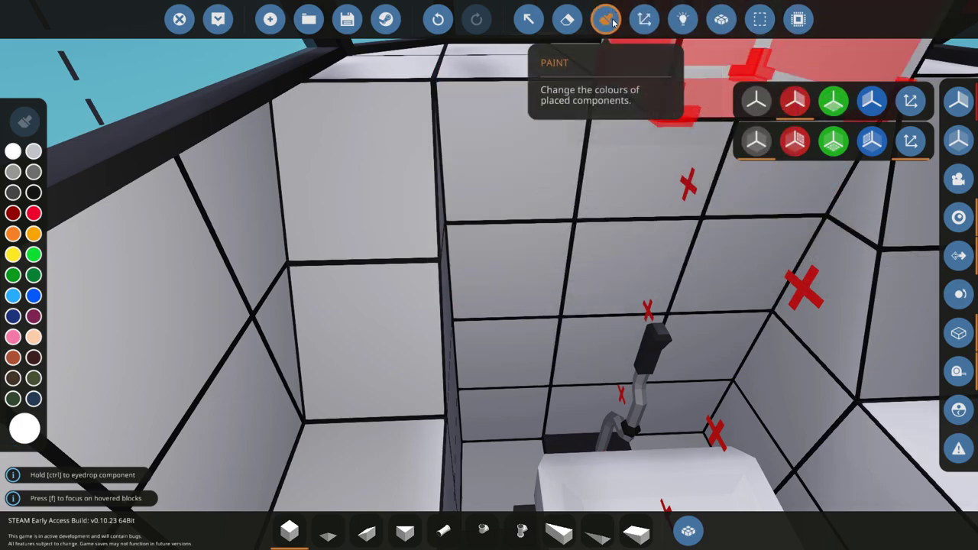
Toggle between the Paint and Erase tools and select the wedge block in hotbar slot 3
click(606, 19)
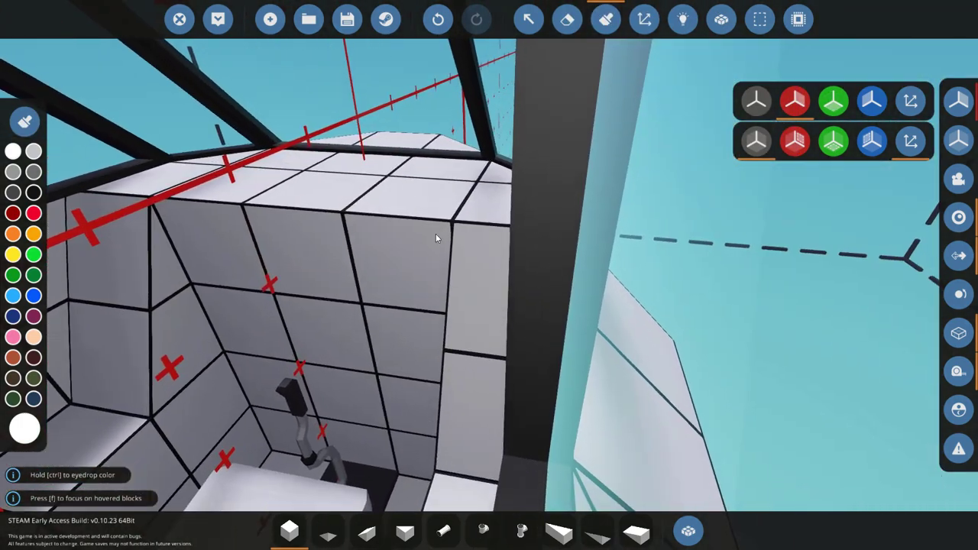
key(x)
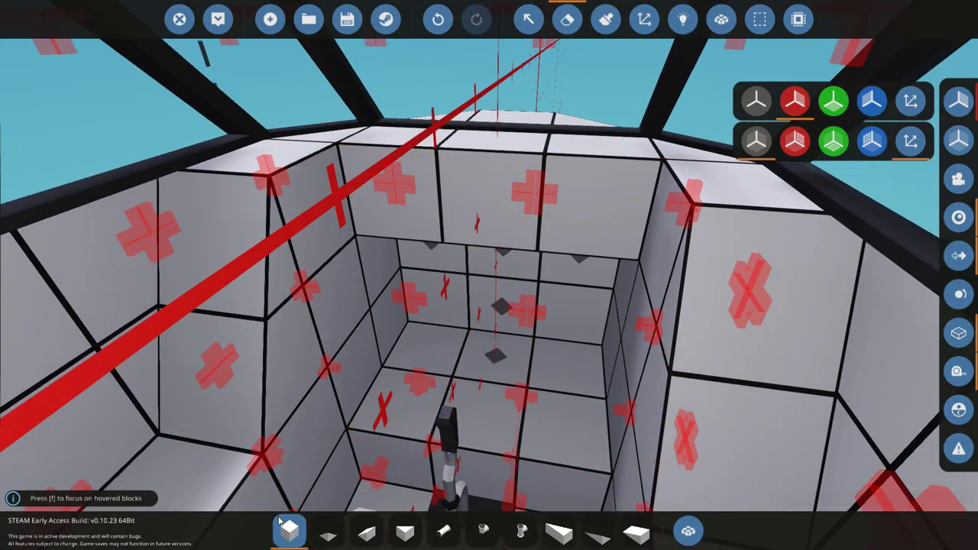
key(p)
key(w)
key(3)
key(s)
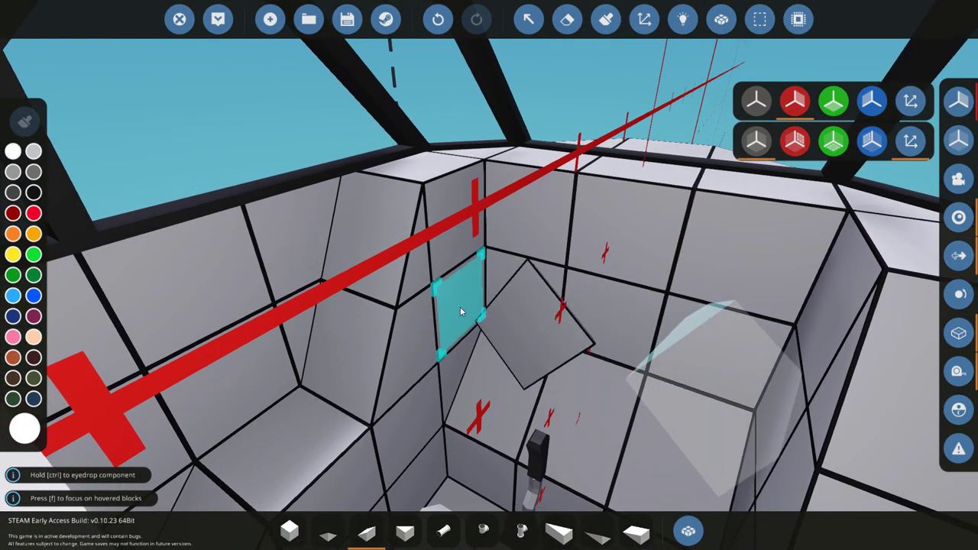
key(x)
key(p)
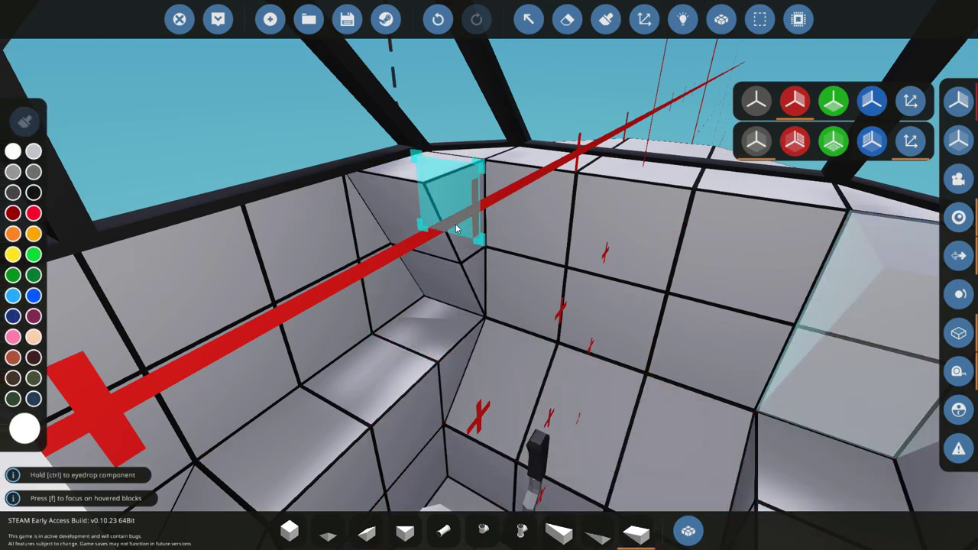
key(3)
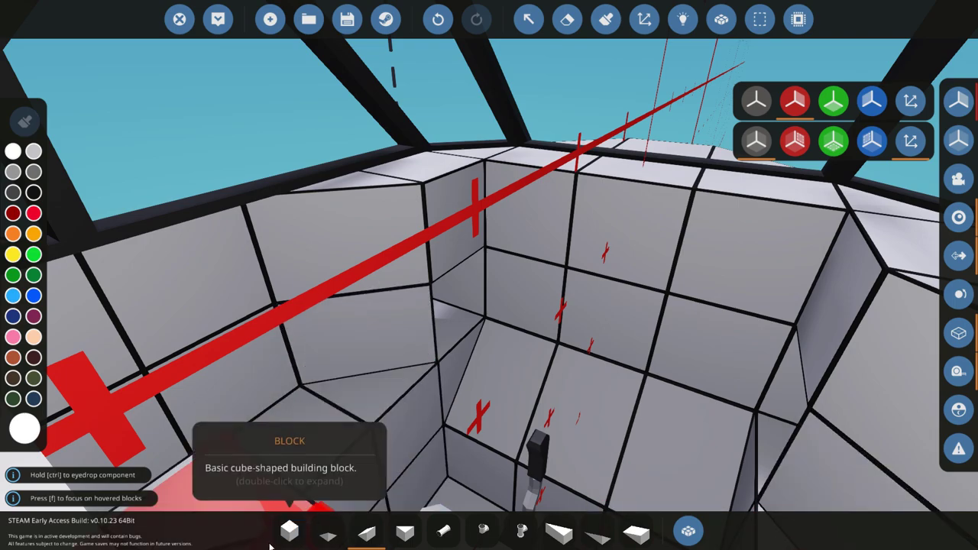
Select the cube block and paint the upper cockpit wall panels above the control stick black
click(289, 531)
click(606, 19)
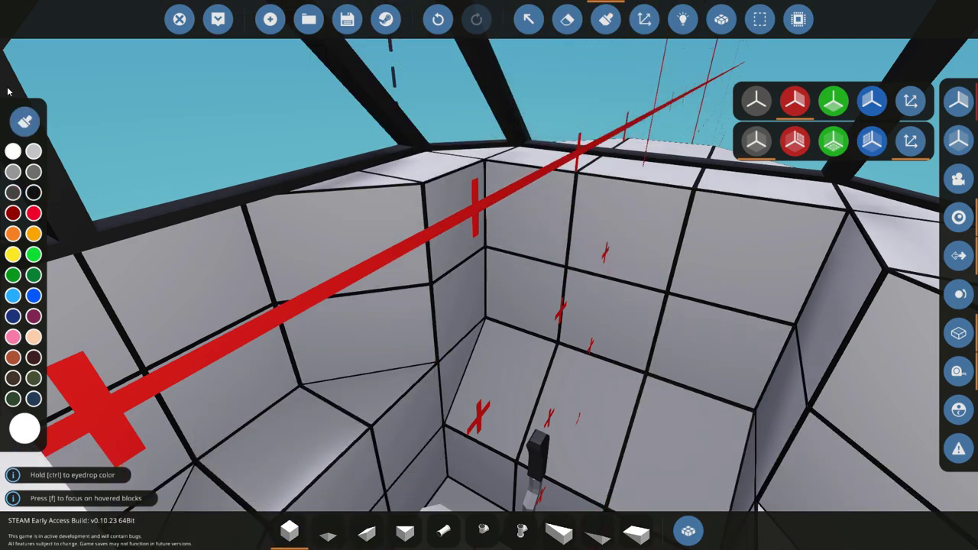
click(741, 273)
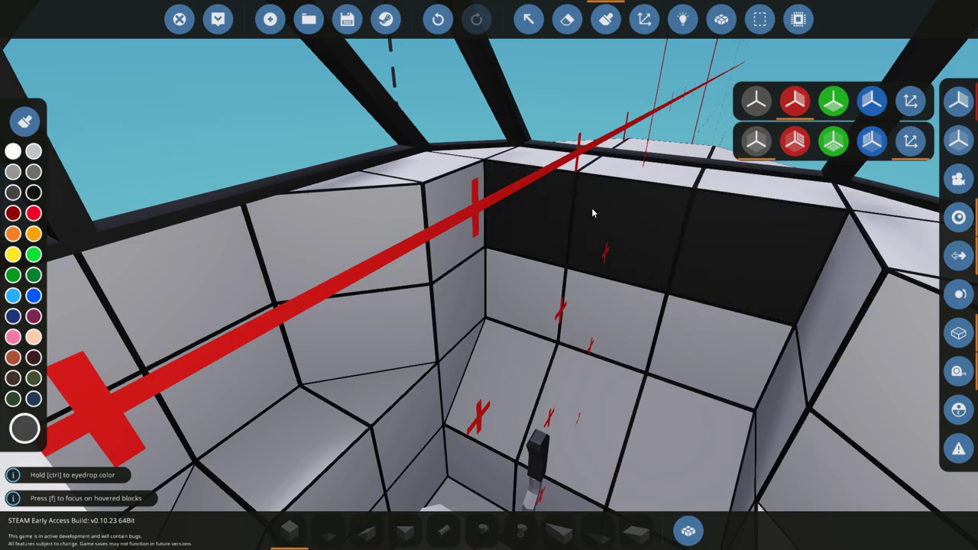
drag(683, 250, 517, 364)
key(f)
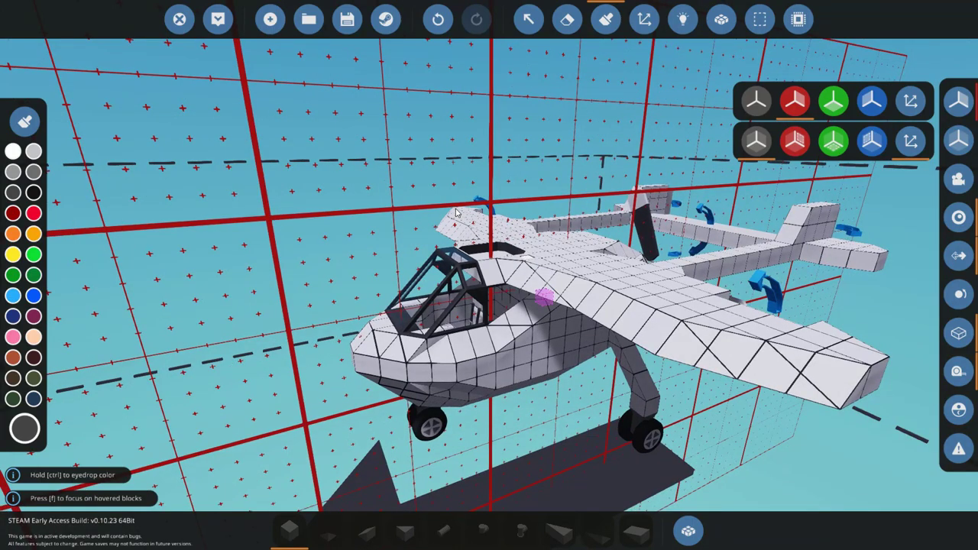
click(289, 530)
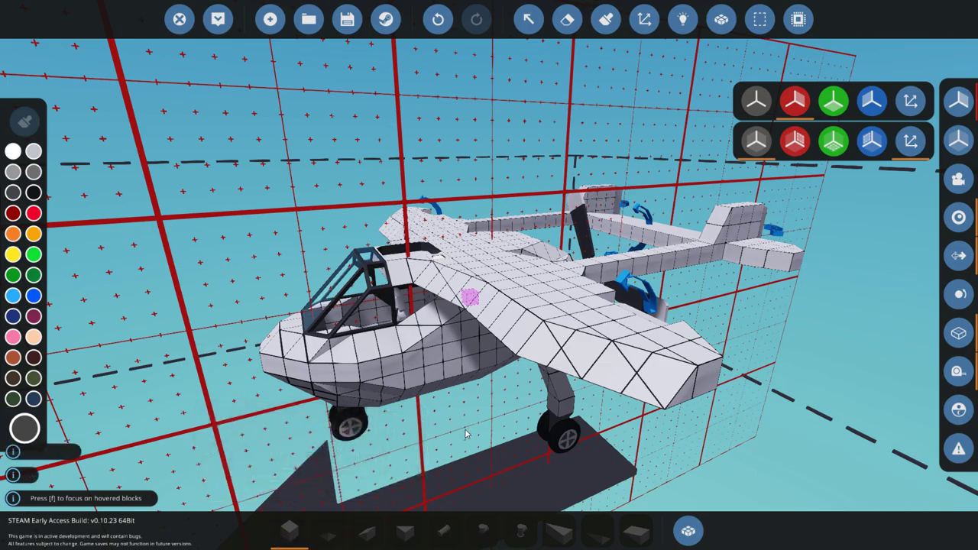
click(687, 22)
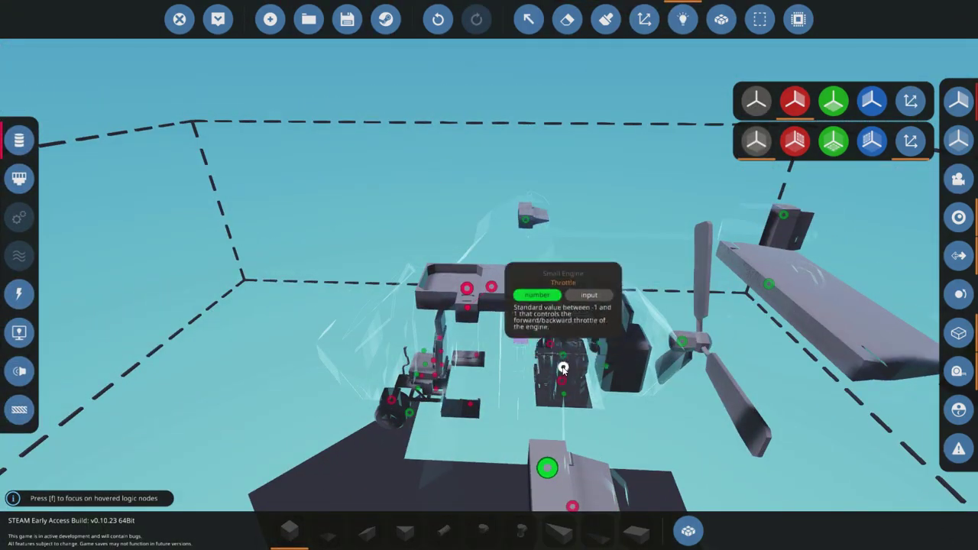
click(682, 30)
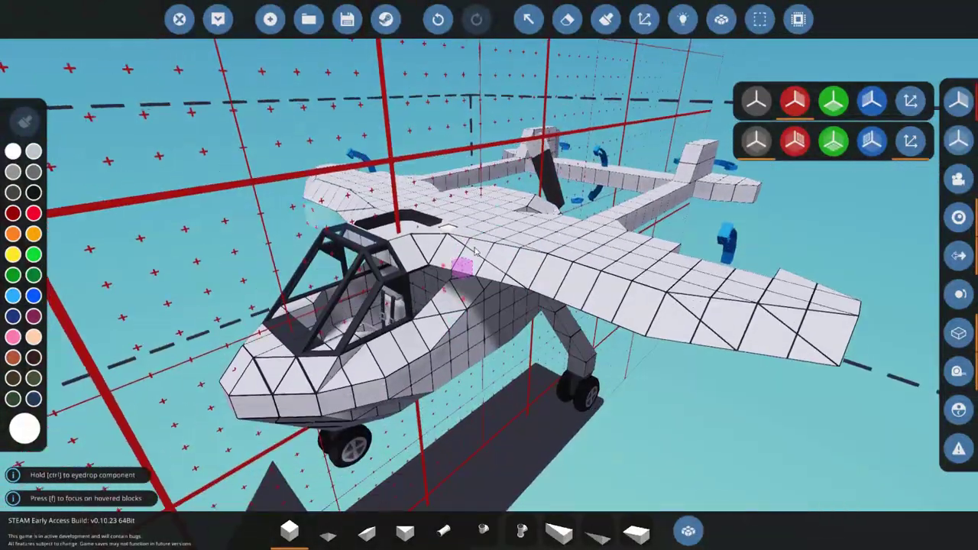
key(f)
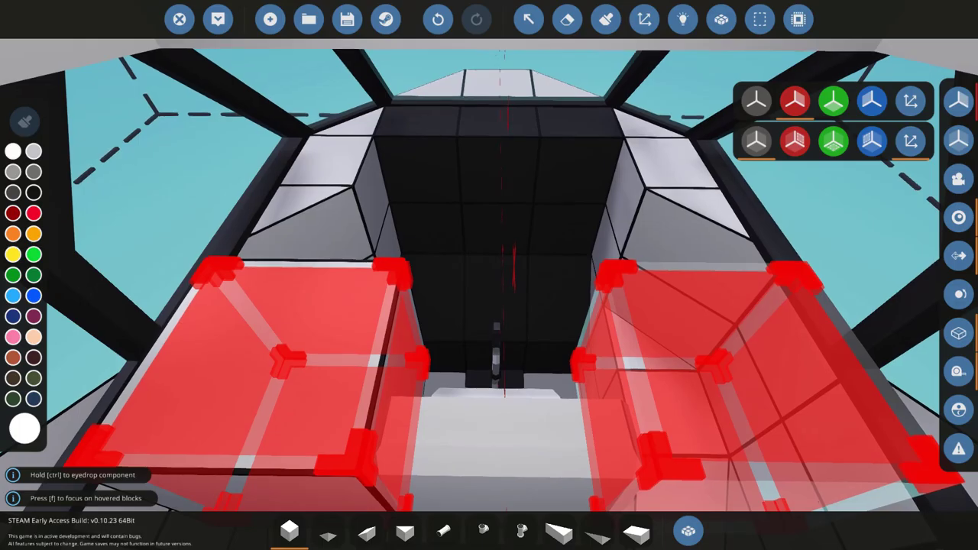
Place a Throttle Lever (searched 'thr'), wedge the left wall corner, and open the lever's 'Engine Throttle' properties
text(qthr)
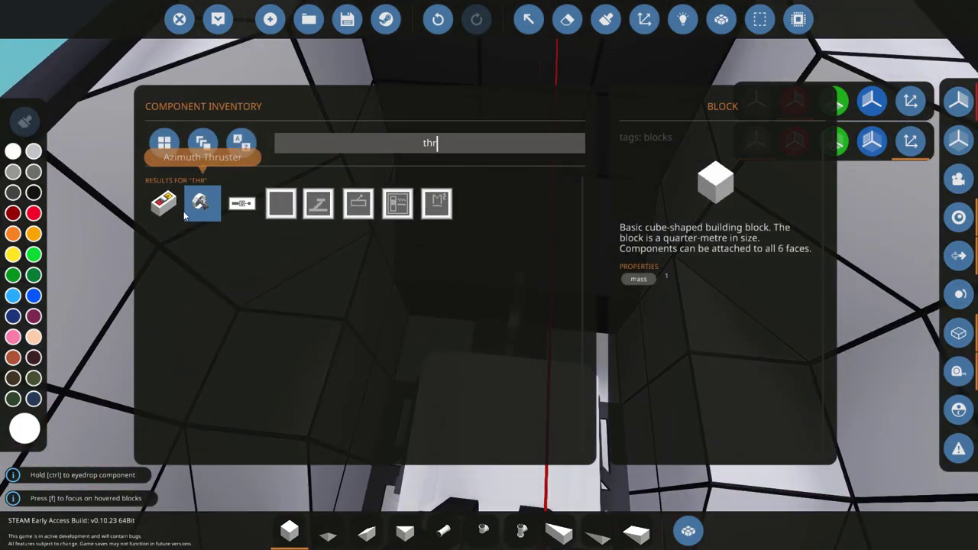
click(180, 210)
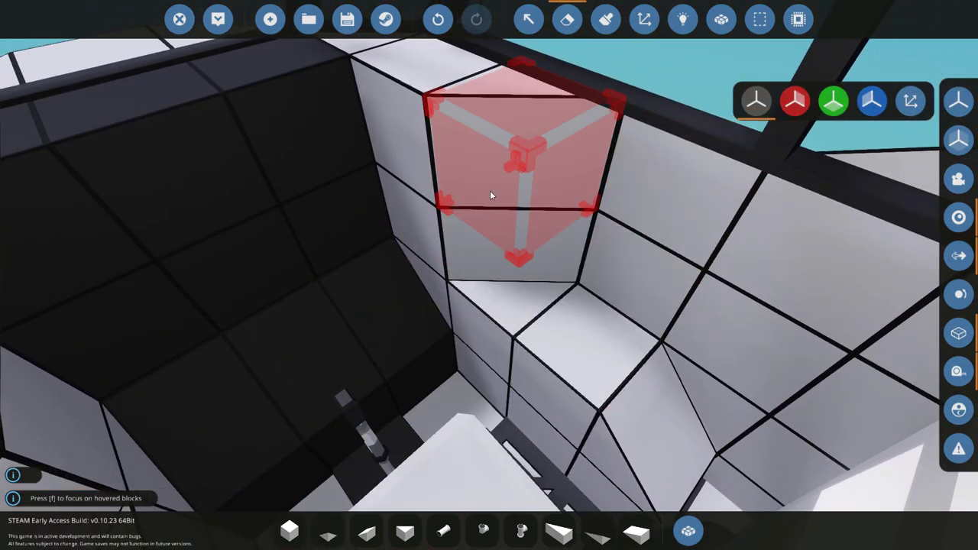
click(539, 348)
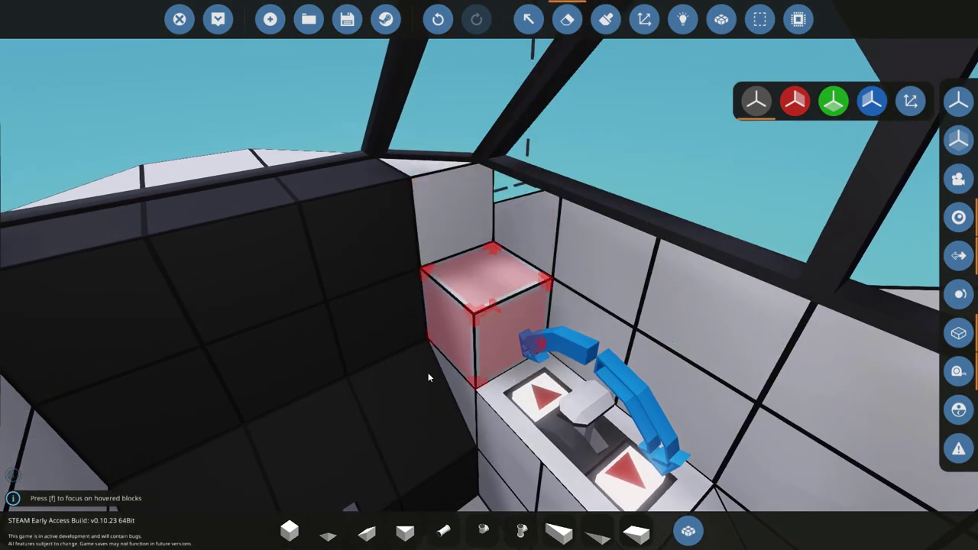
click(405, 531)
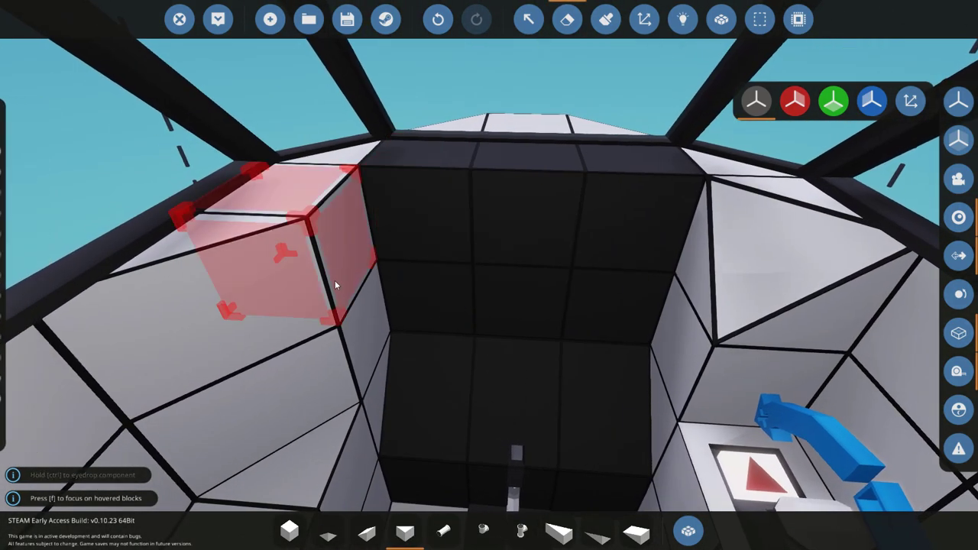
key(p)
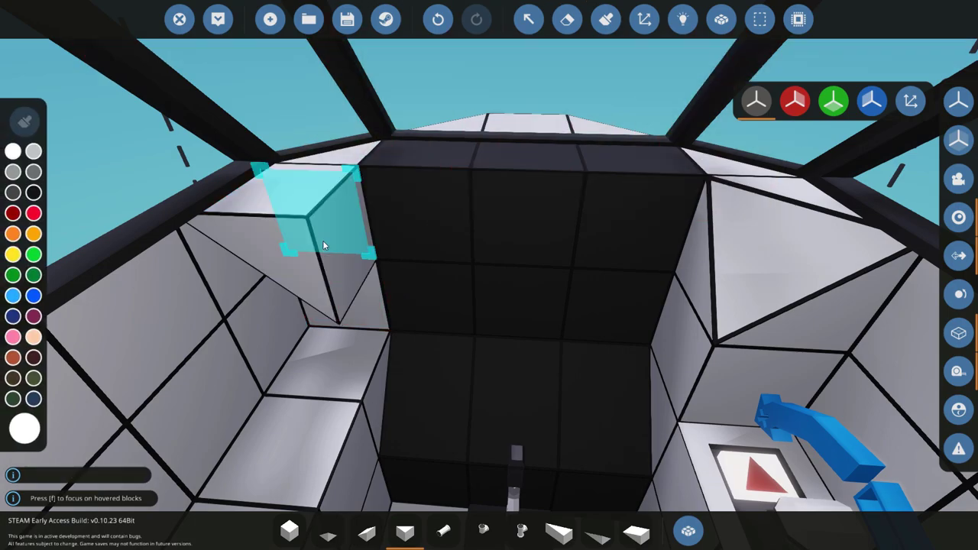
click(323, 240)
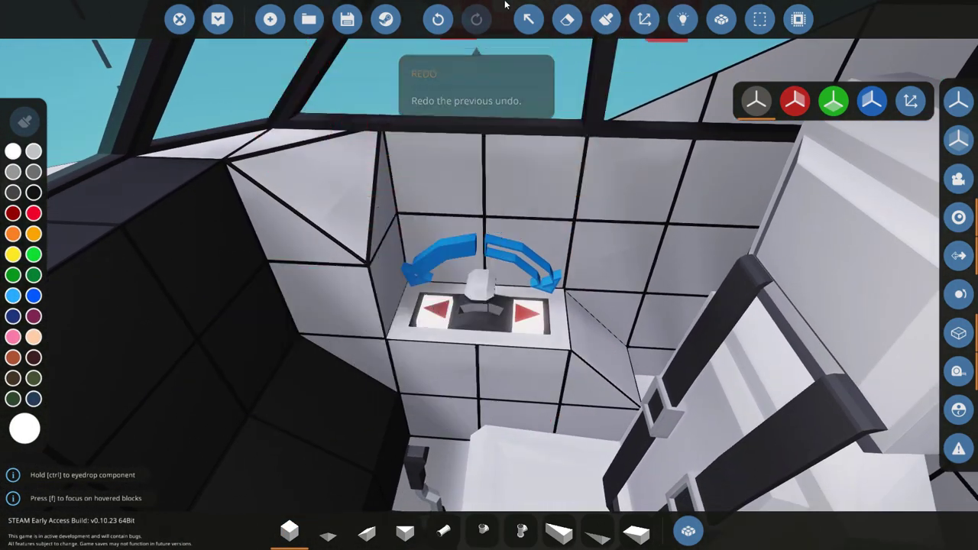
click(528, 19)
click(473, 336)
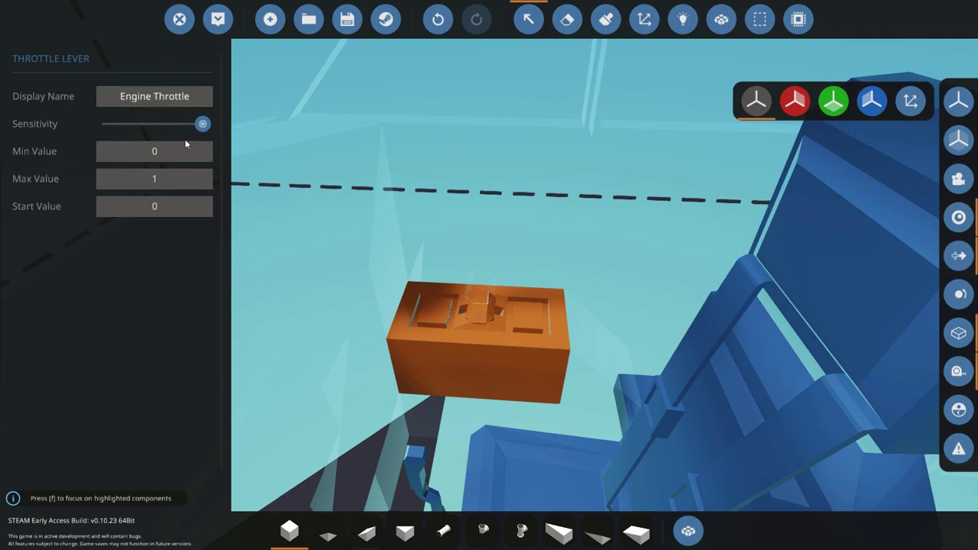
In Logic view, link the throttle lever's output to the small engine's Throttle input
click(682, 19)
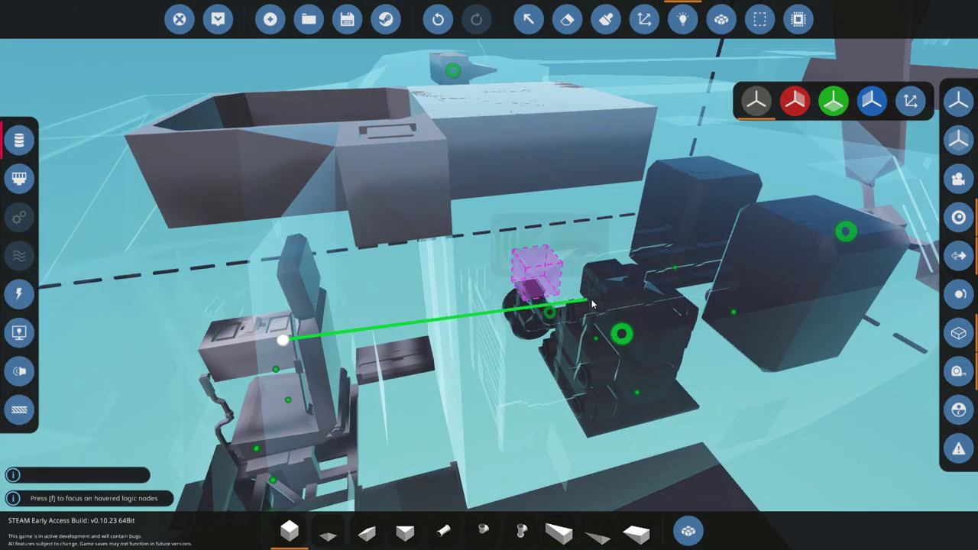
drag(592, 304, 622, 337)
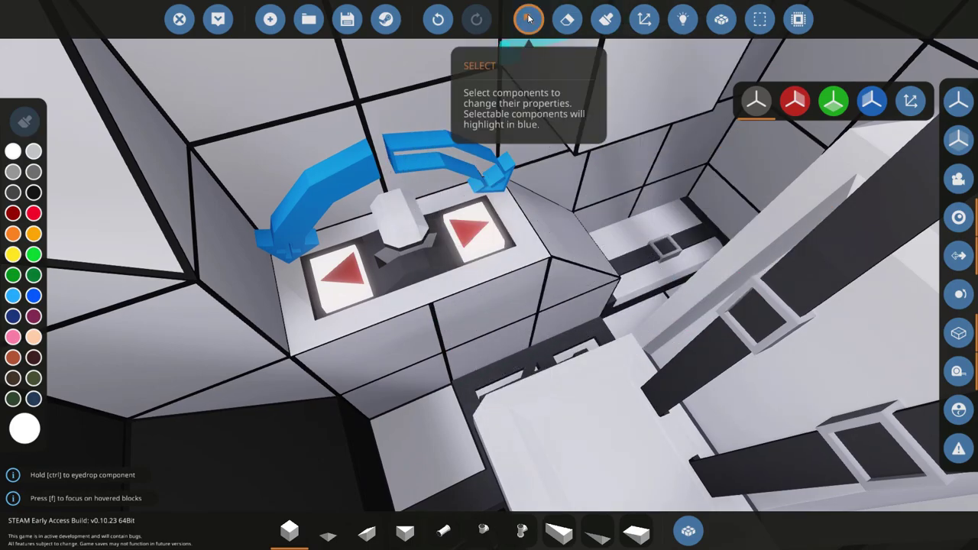
On the pilot seat, label Hotkey 1 'Engine Starter' and set its mode to Toggle
click(529, 19)
click(463, 344)
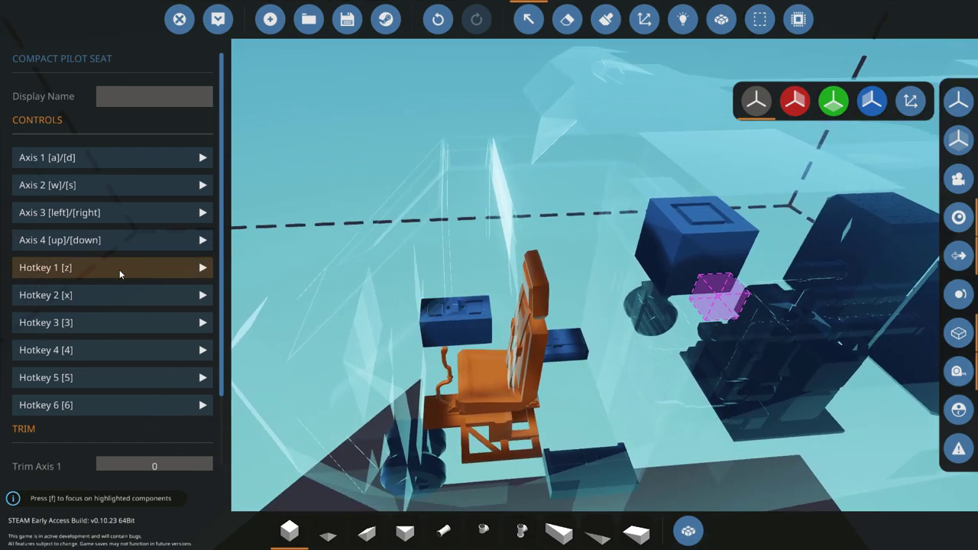
click(119, 270)
click(140, 301)
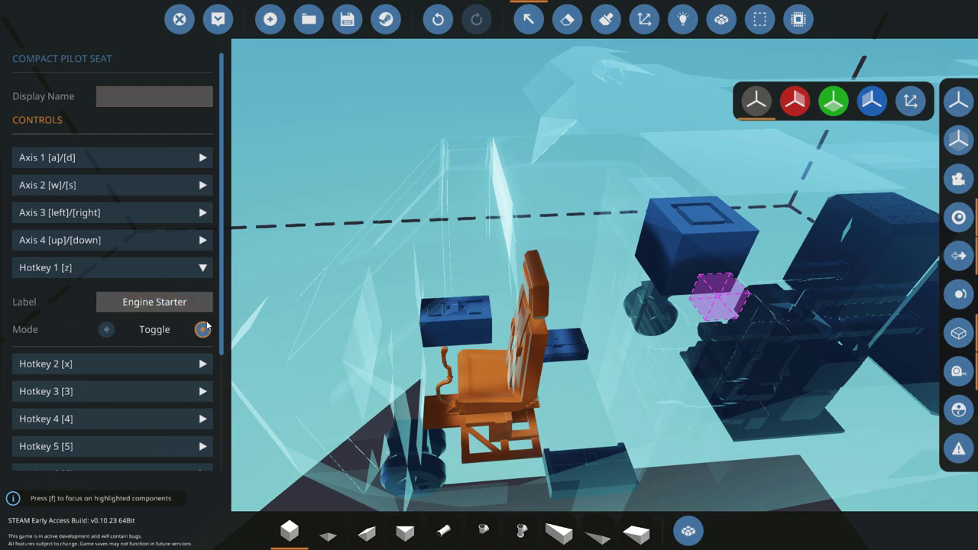
In Logic view, link the seat's Hotkey 1 output to the small engine's on/off input
click(683, 19)
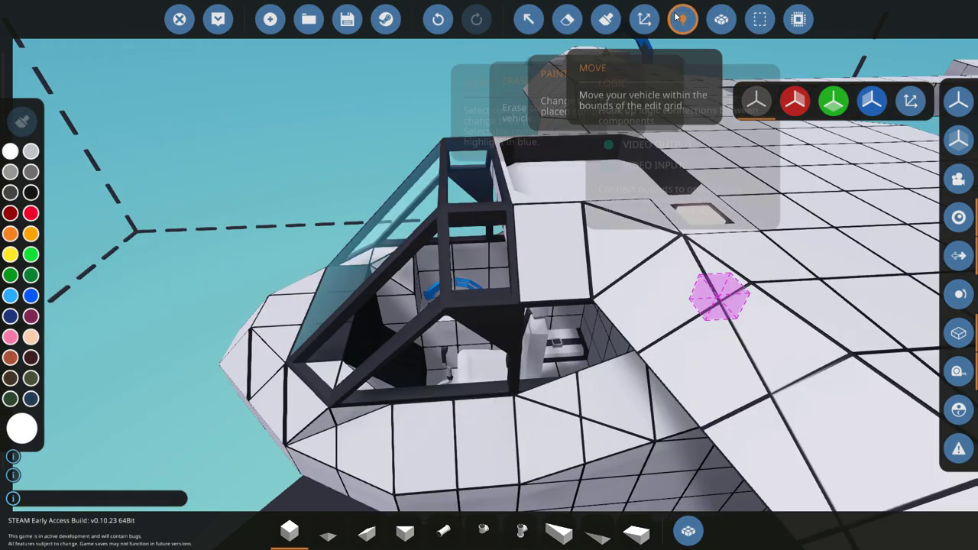
mouse_move(524, 386)
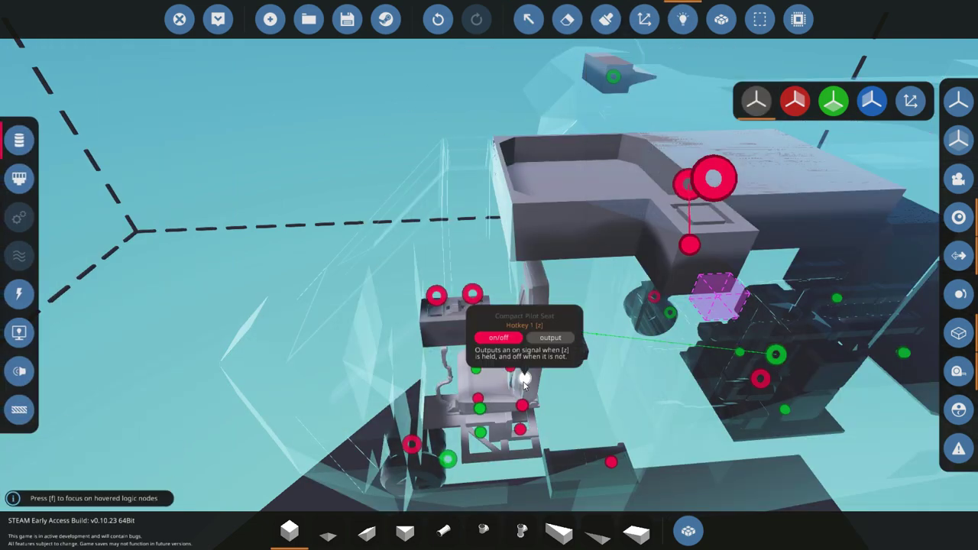
drag(525, 386, 593, 375)
key(d)
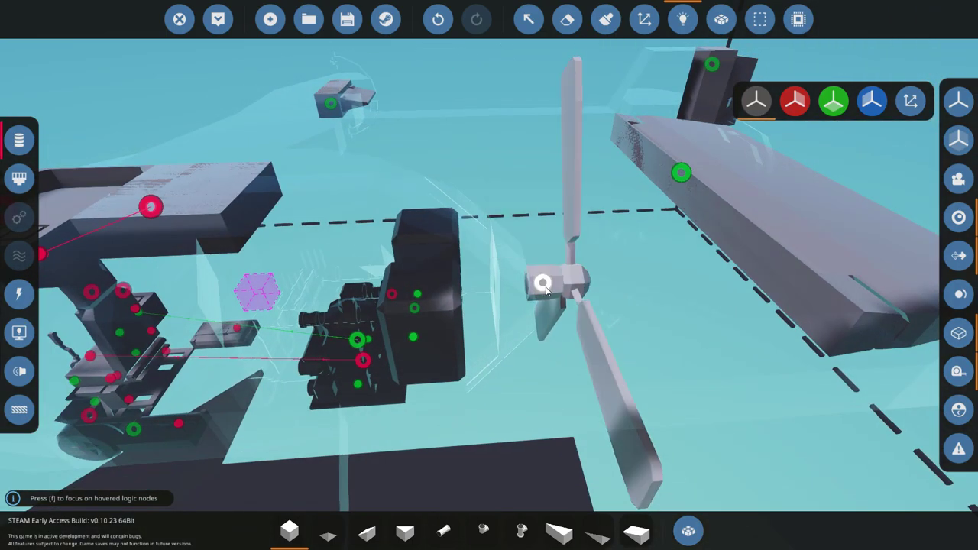
key(a)
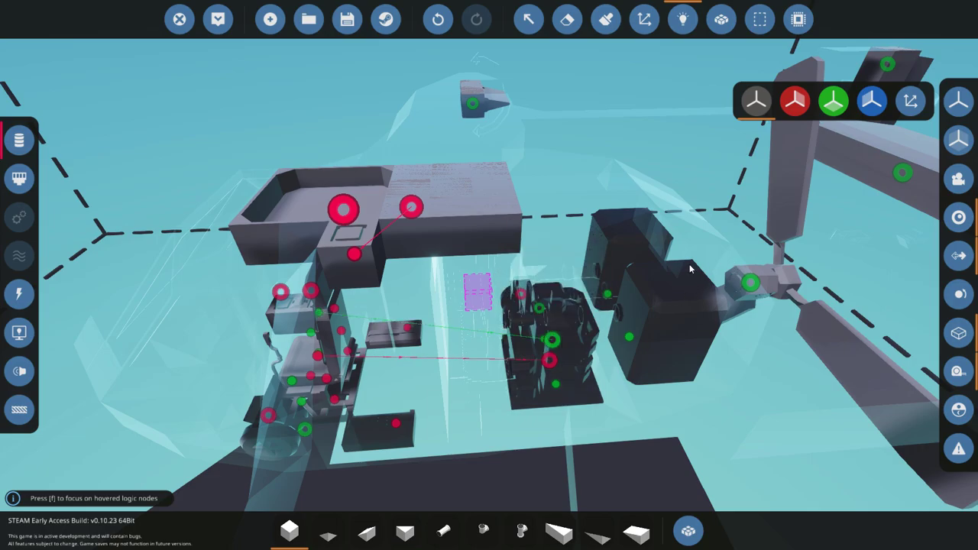
key(w)
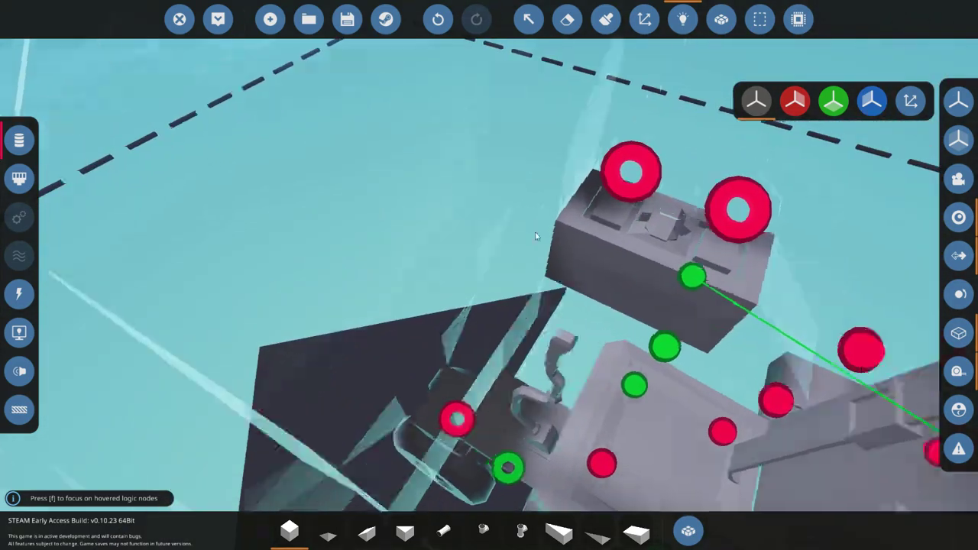
click(683, 19)
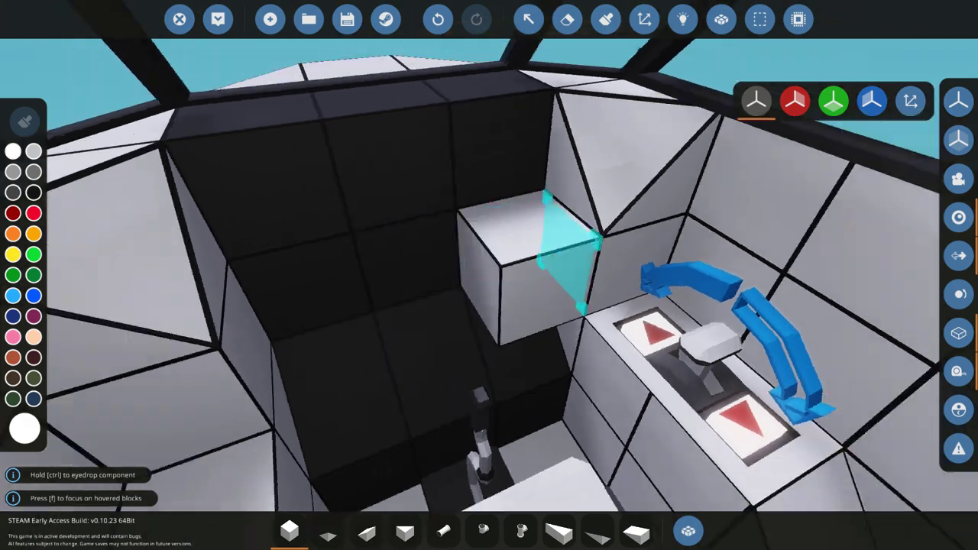
Find the Artificial Horizon with an 'art' search and place it in the dashboard hole, facing the pilot
key(w)
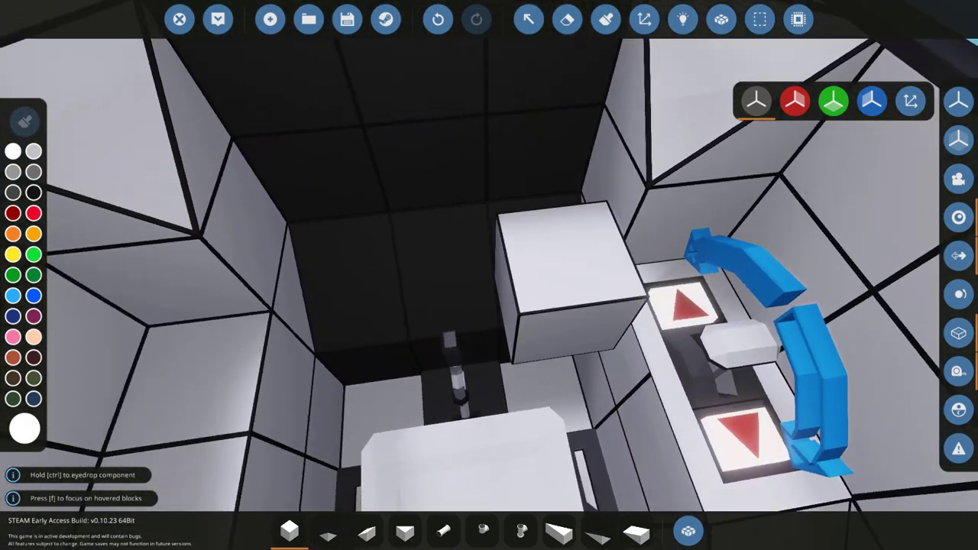
key(e)
key(s)
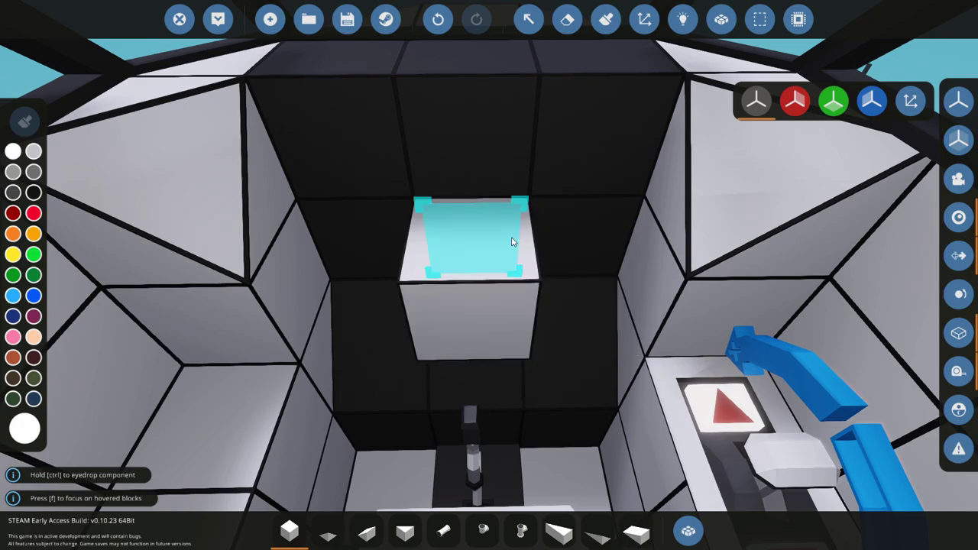
key(f)
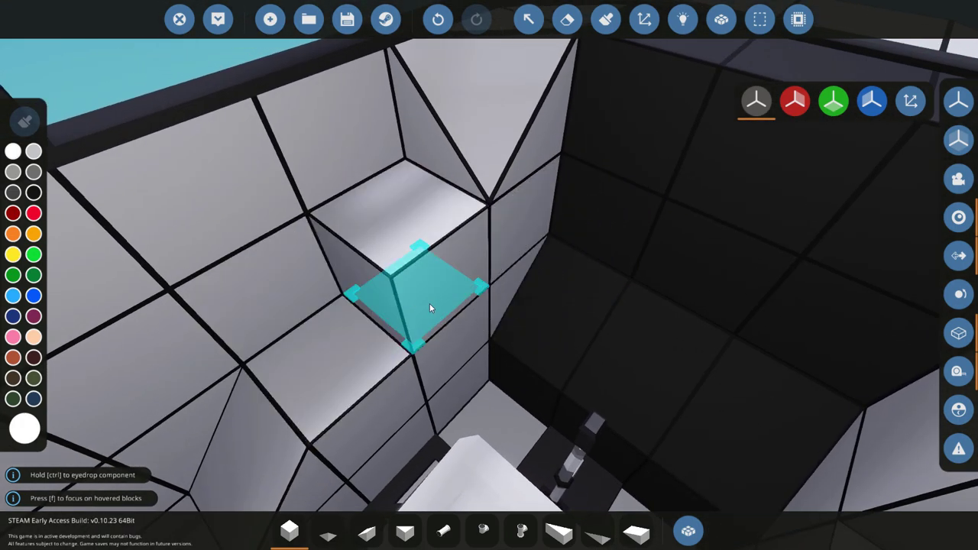
text(x)
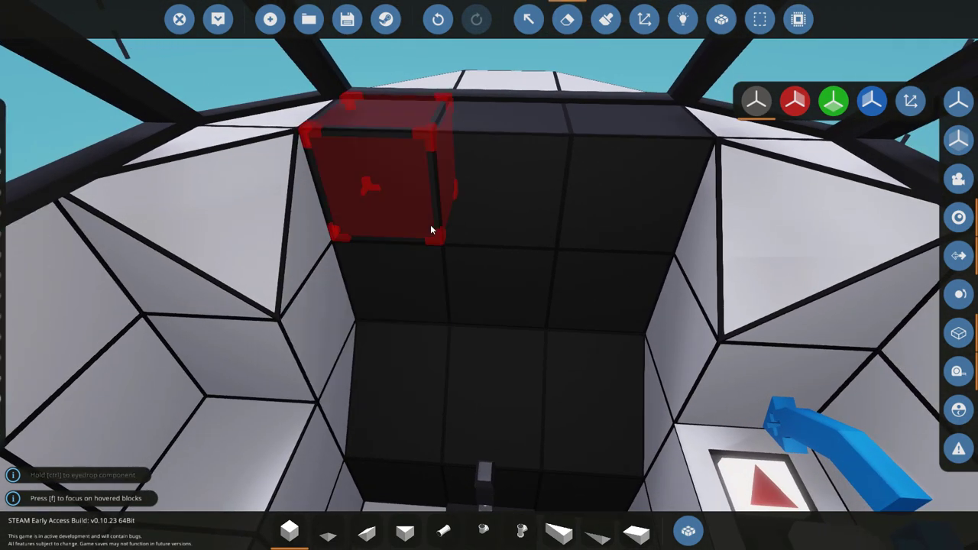
text(qart)
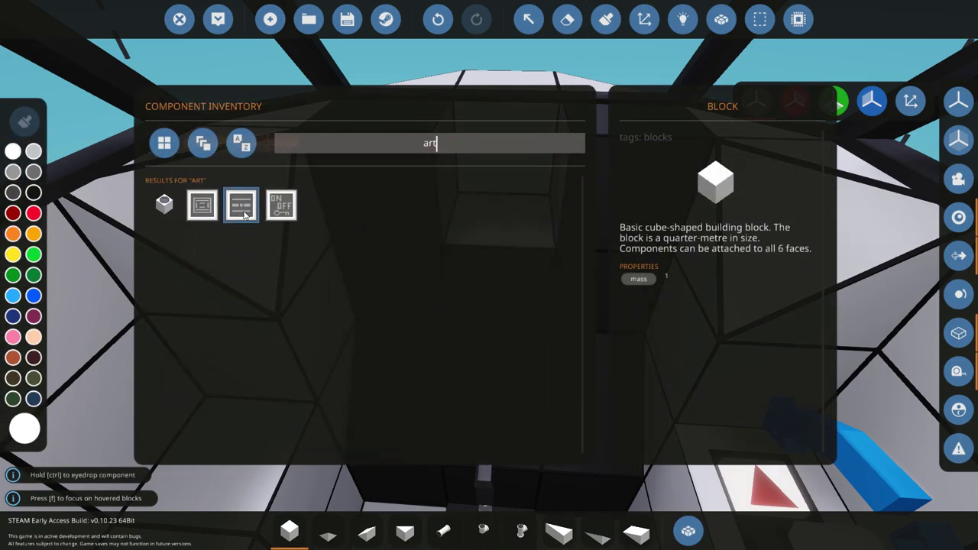
click(159, 204)
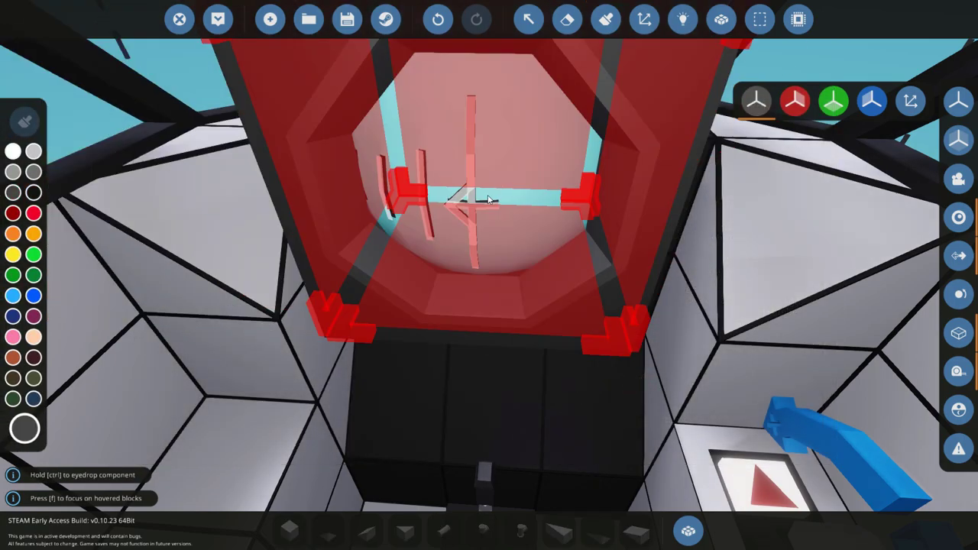
key(r)
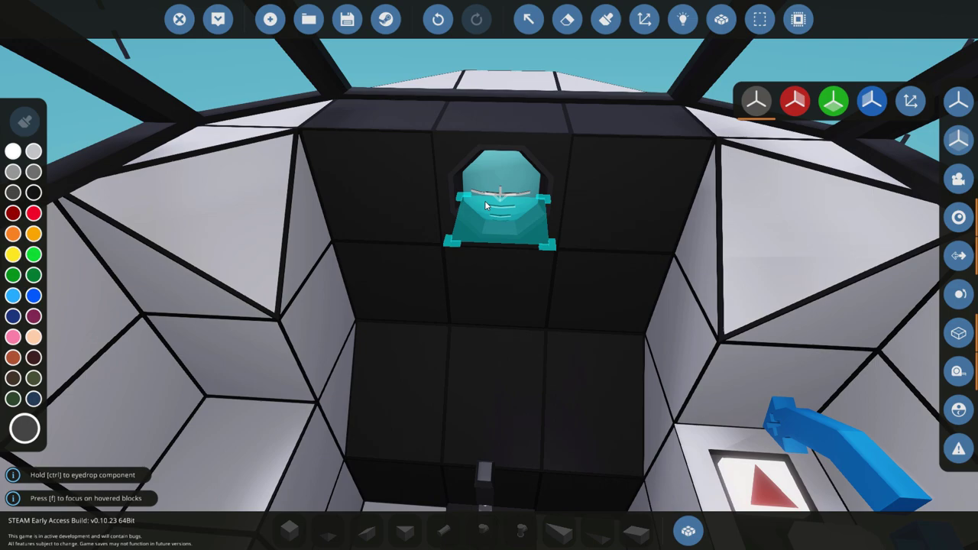
click(486, 204)
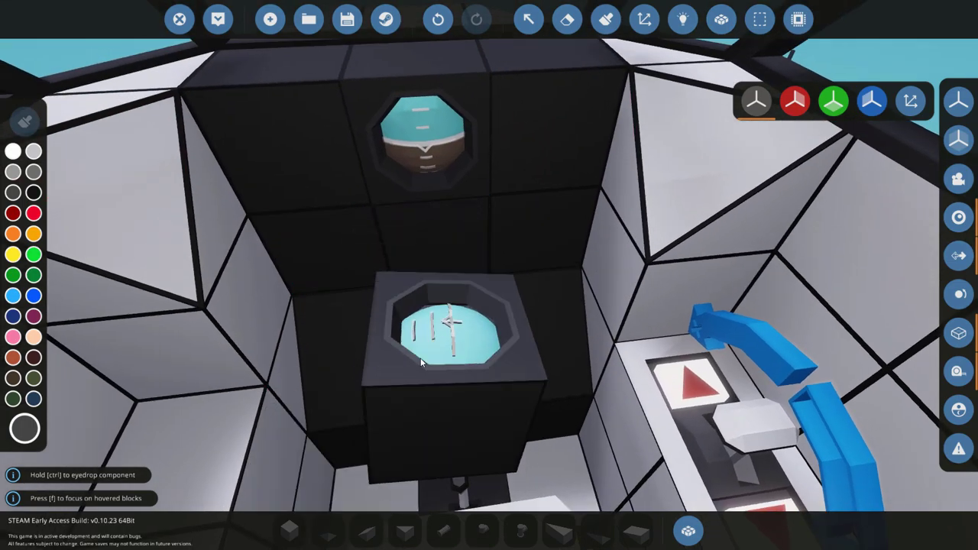
Place a dark cube block beside the dashboard gauge
click(289, 530)
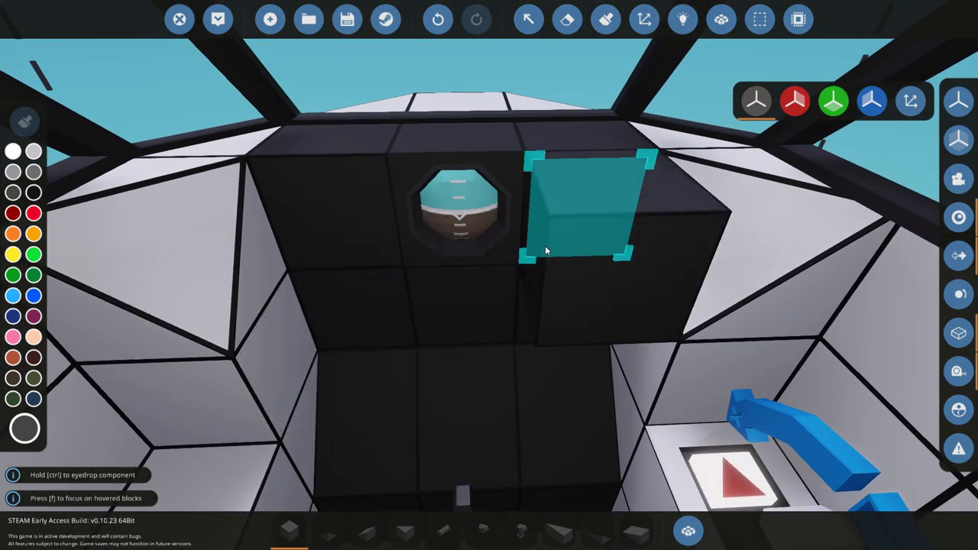
click(575, 343)
key(s)
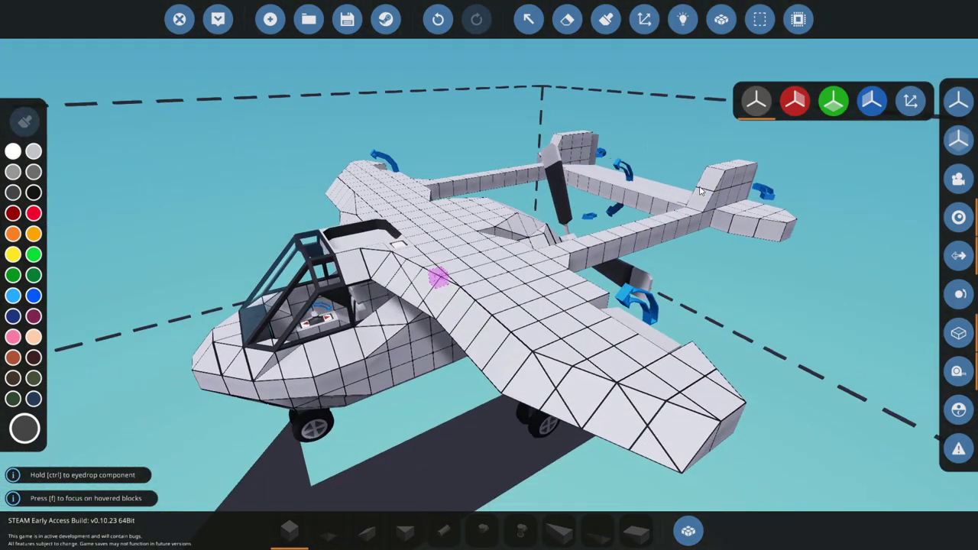
Browse the component inventory down to the Displays section
key(w)
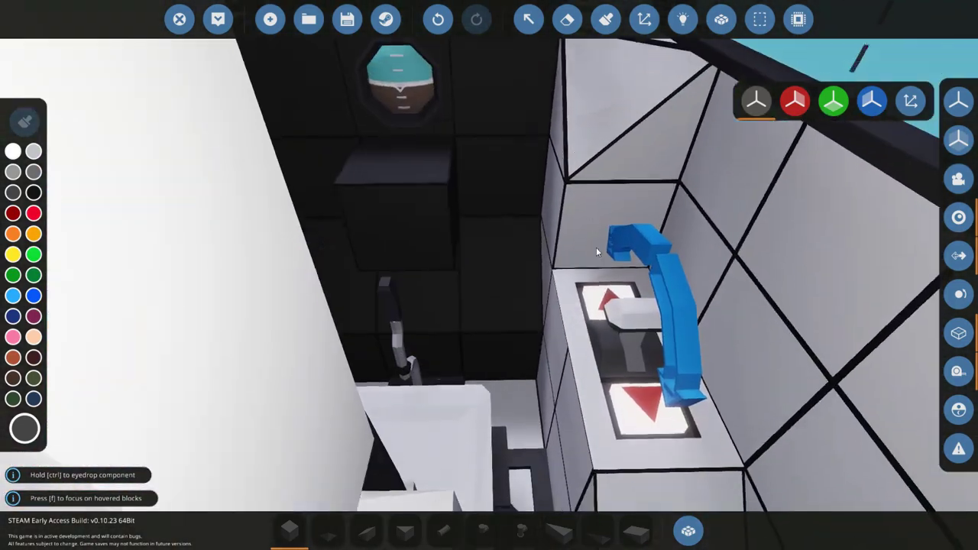
key(s)
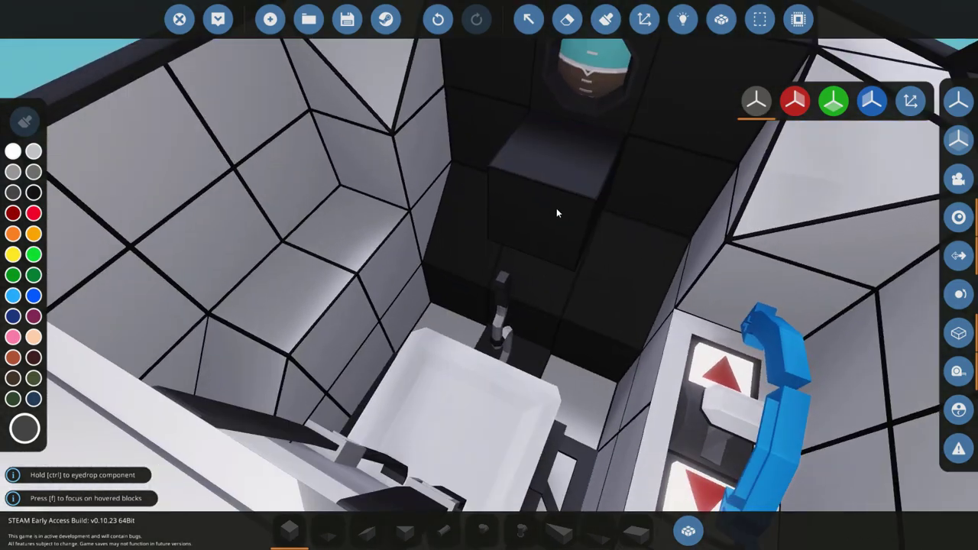
key(s)
text(q)
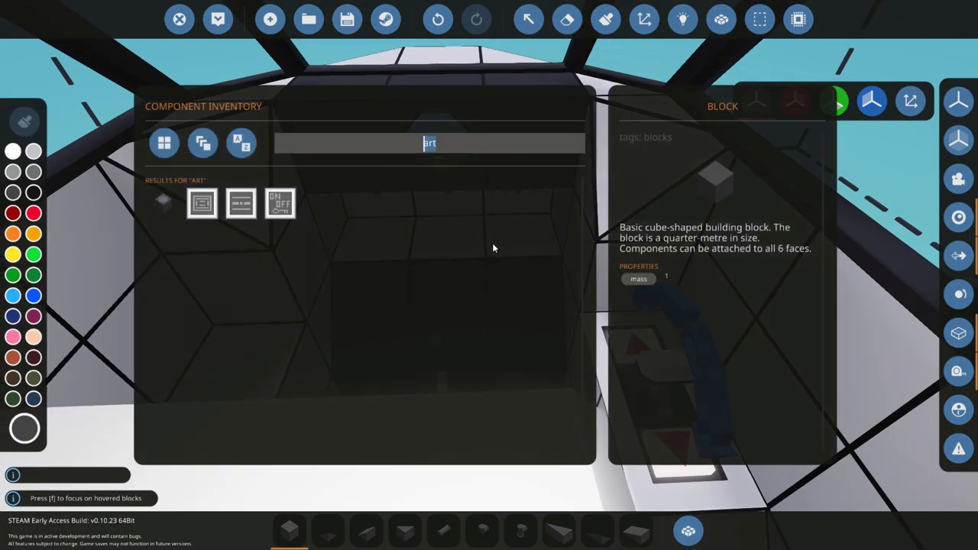
text(da)
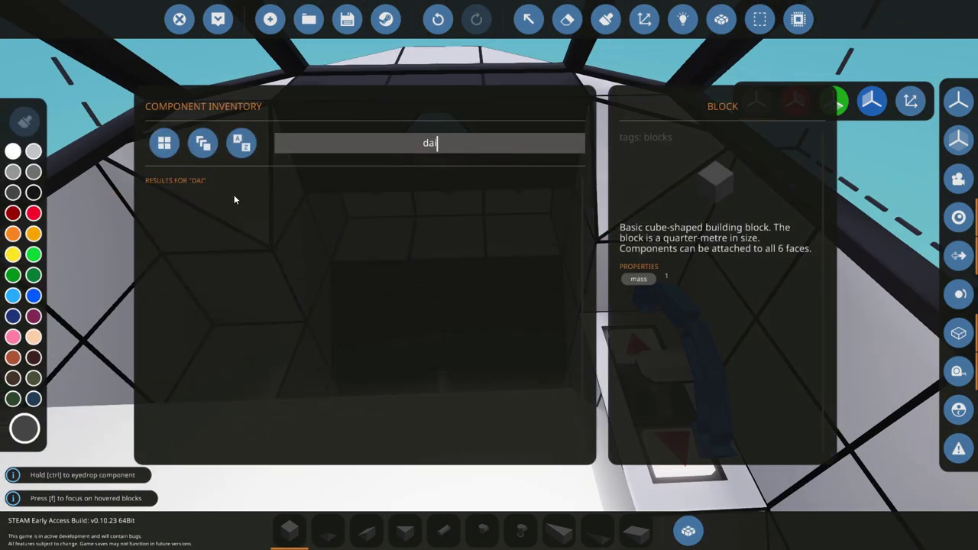
text(i)
key(BackSpace)
key(BackSpace)
key(BackSpace)
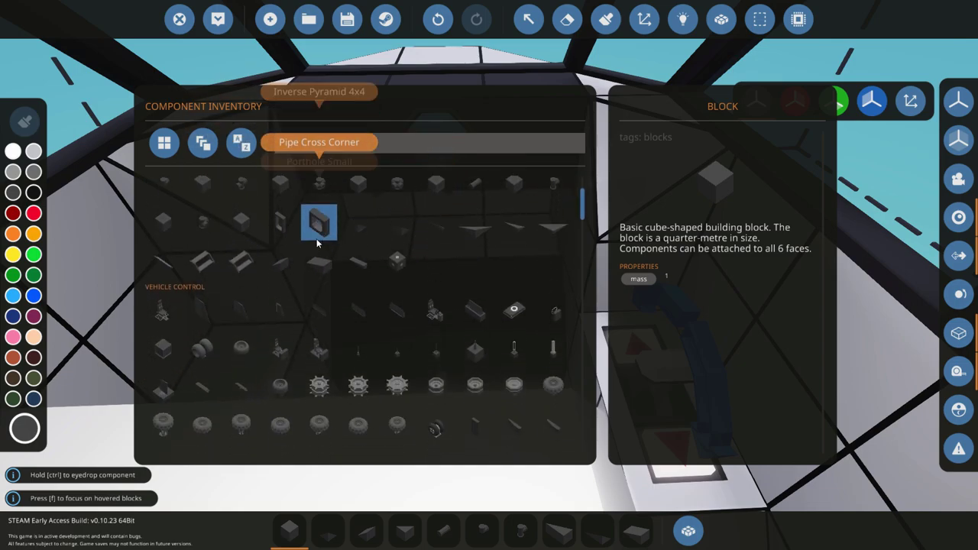
scroll(248, 298, down, 6)
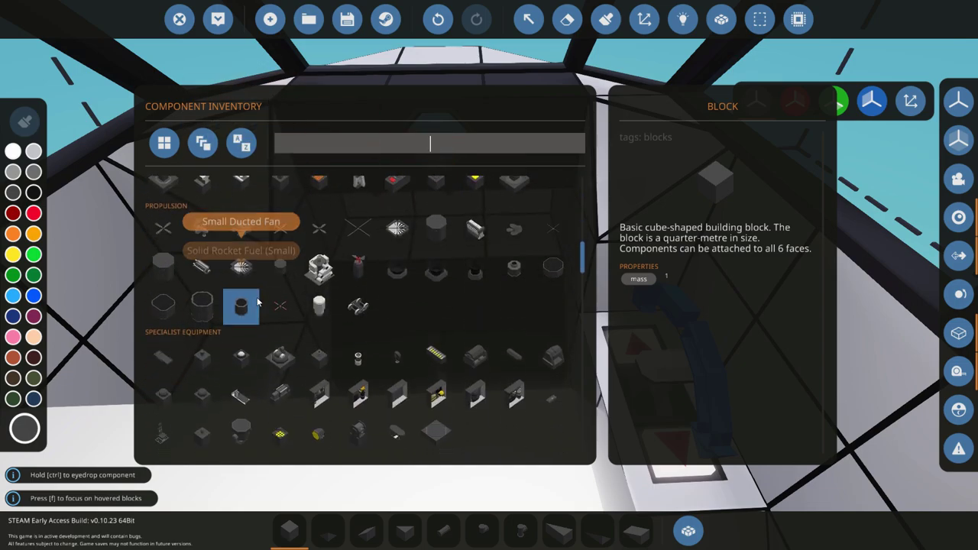
scroll(258, 303, down, 6)
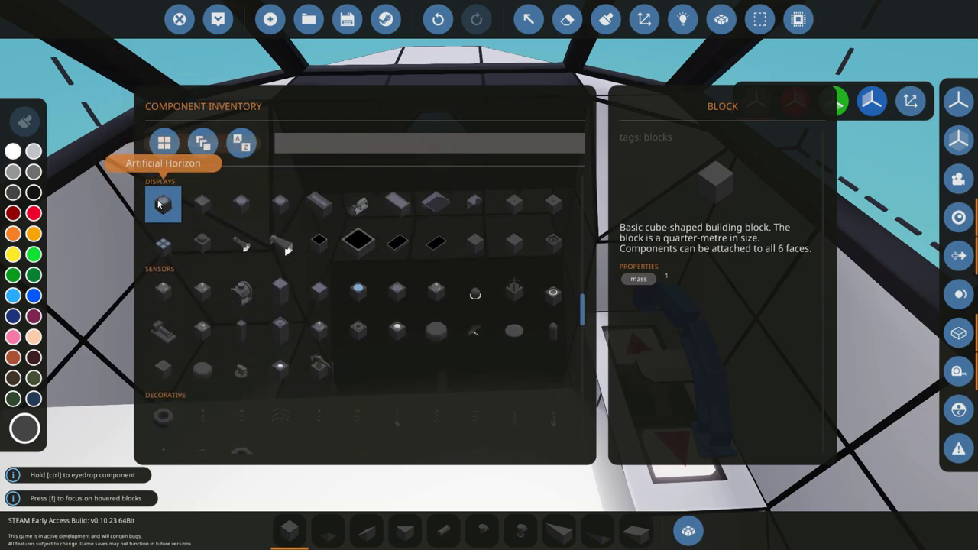
click(158, 202)
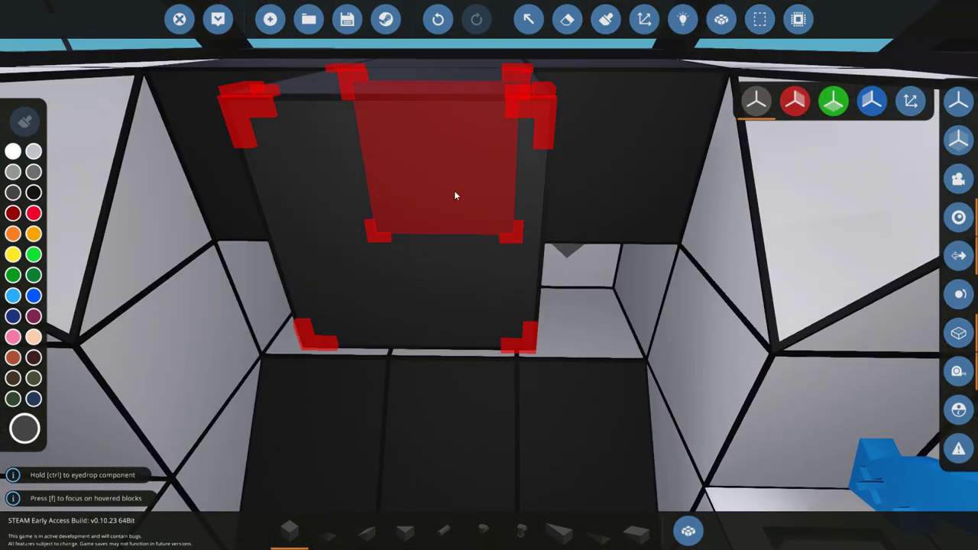
Place two Dial gauges side by side on the panel below the artificial horizon
key(q)
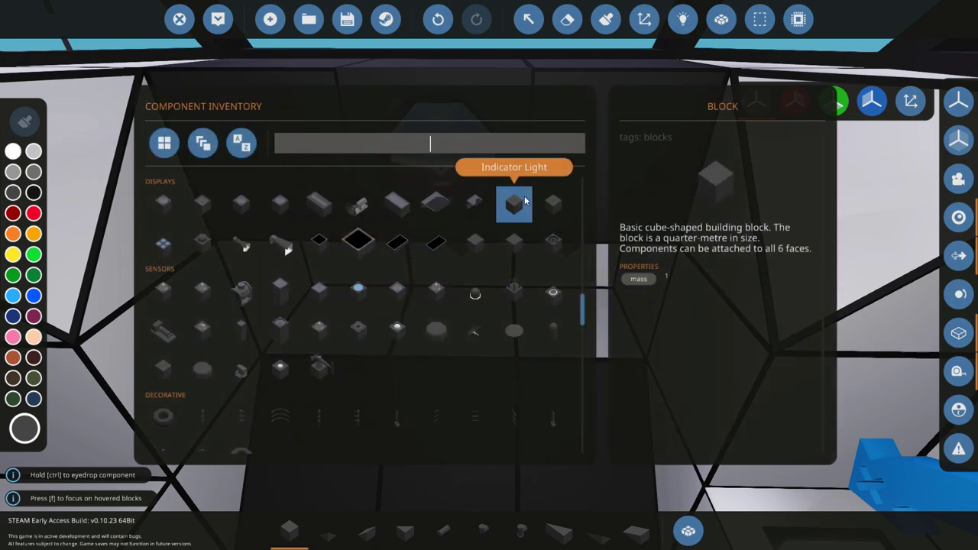
click(243, 203)
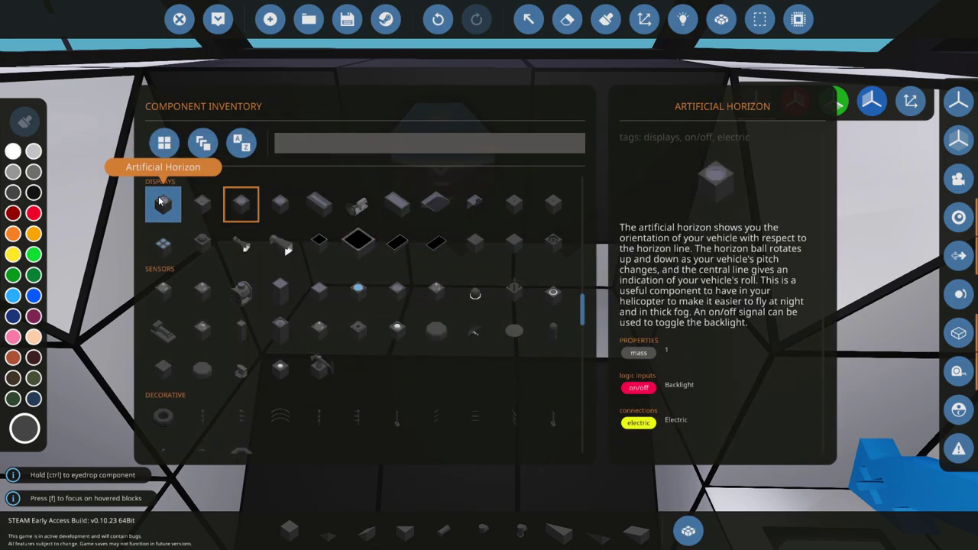
click(271, 200)
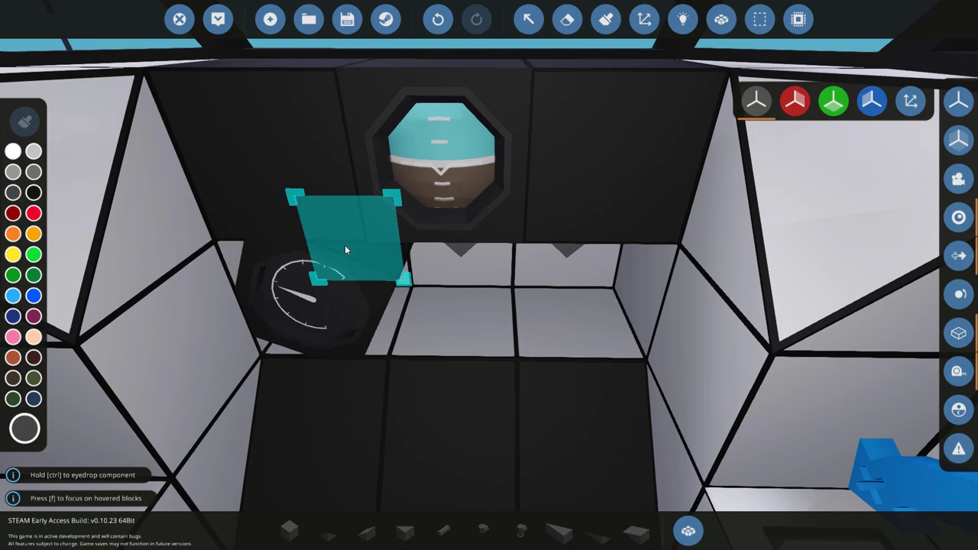
click(345, 245)
click(443, 248)
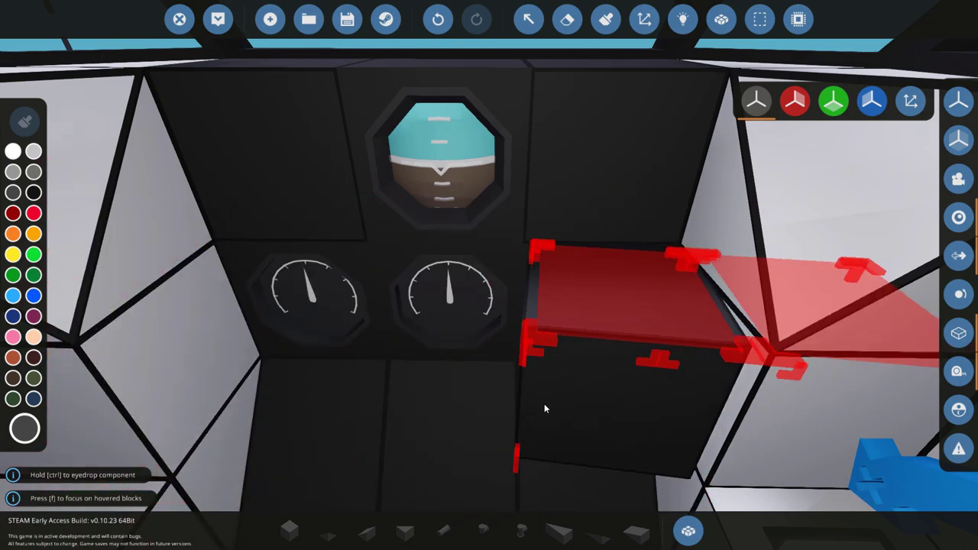
Name the dashboard dials Engine Temp (range 0–100) and Atitude (range 0–100000)
key(s)
click(289, 530)
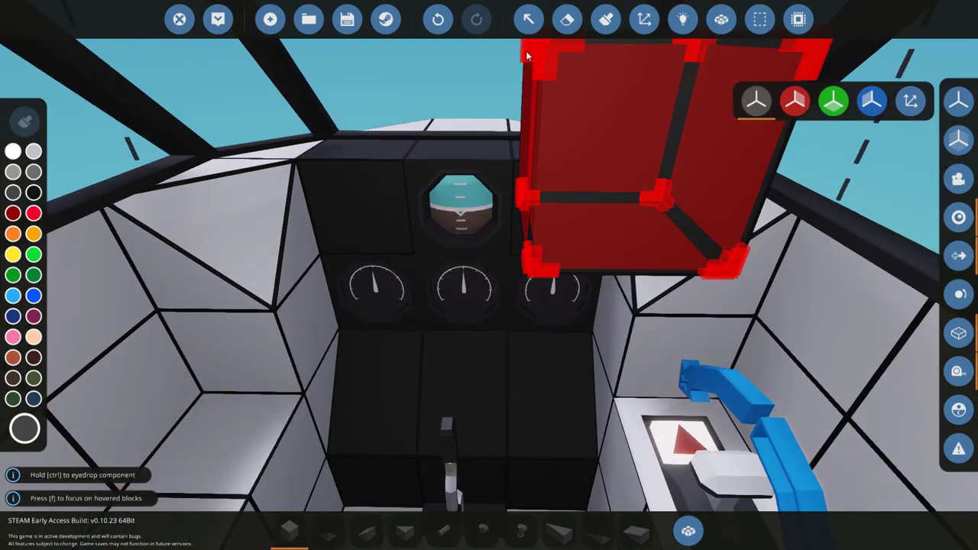
click(528, 19)
click(371, 275)
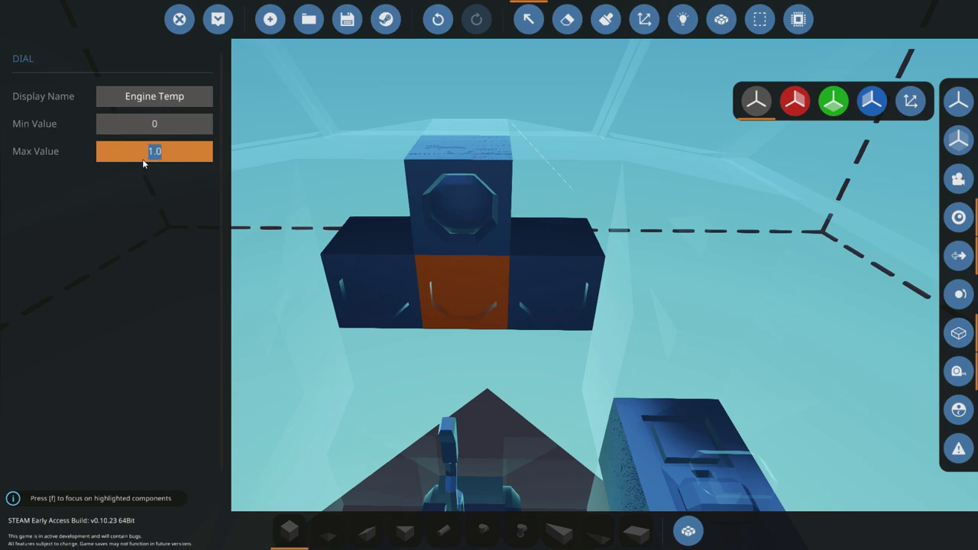
text(100)
click(536, 296)
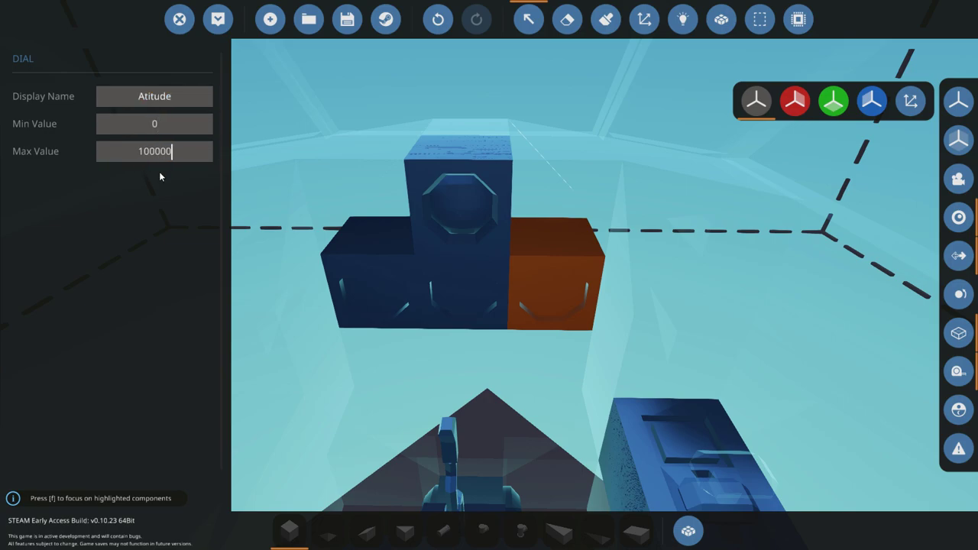
click(606, 20)
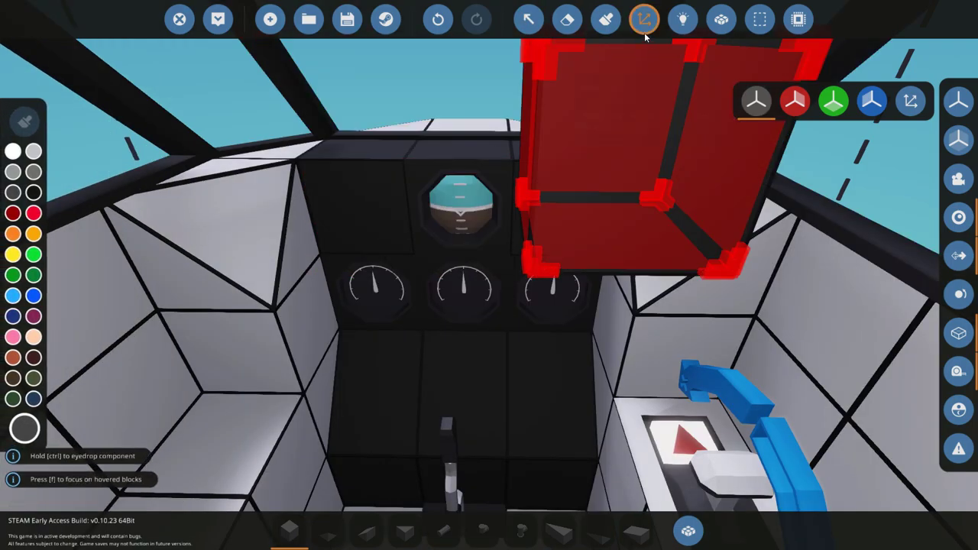
In Logic view, wire the cockpit power signal to each dial's Backlight input
click(23, 124)
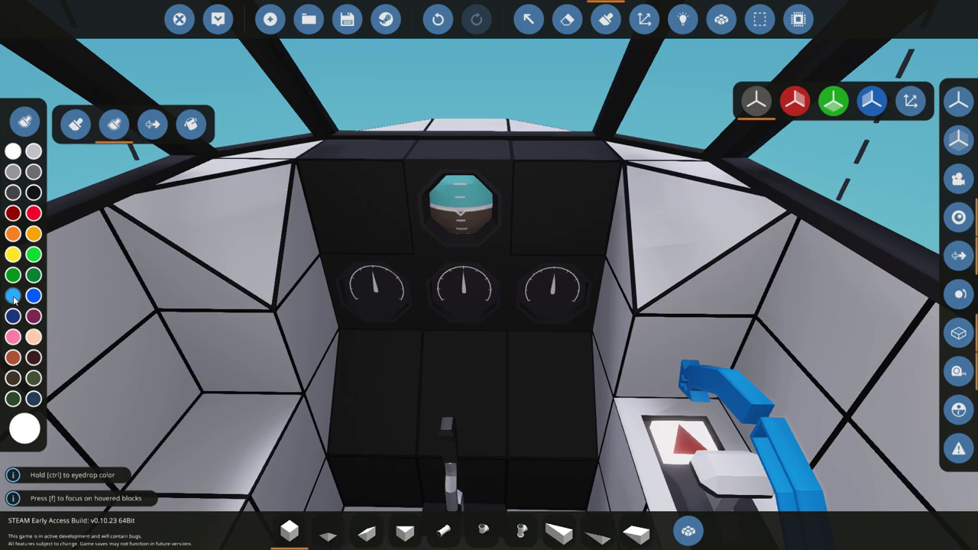
drag(462, 234, 623, 75)
click(683, 19)
drag(502, 450, 276, 296)
drag(502, 449, 428, 210)
drag(502, 449, 284, 135)
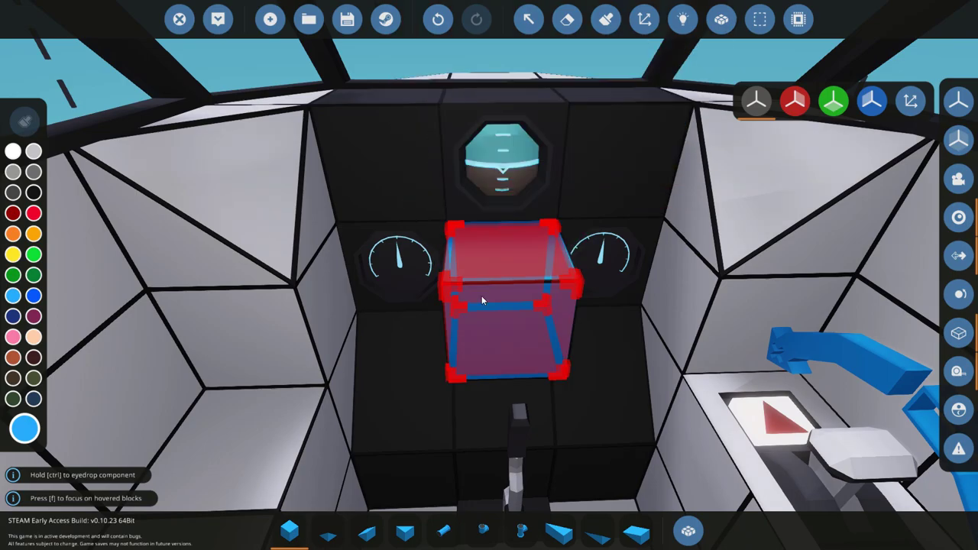
Pick the Altimeter sensor through an 'alt' search and set white paint
key(q)
scroll(357, 208, down, 5)
text(alt)
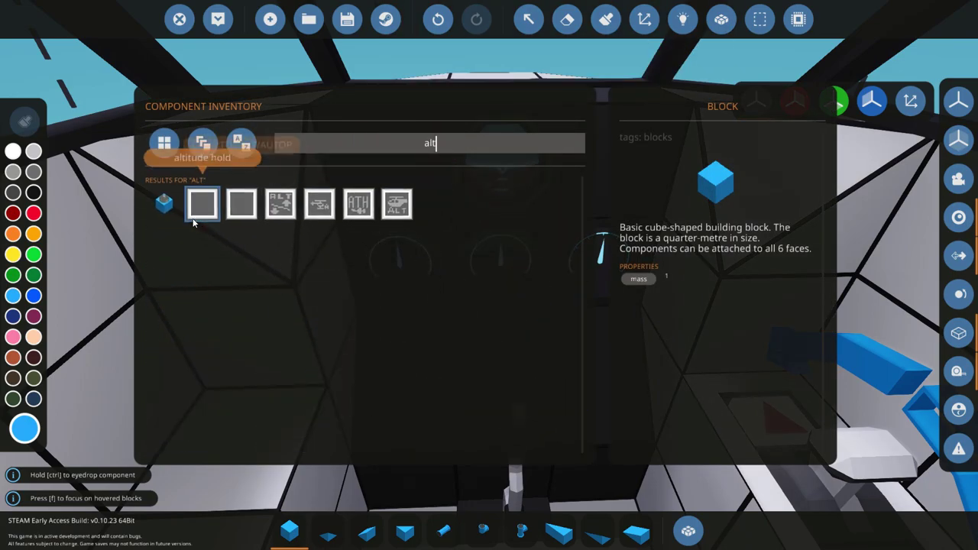
click(163, 203)
click(12, 151)
key(f)
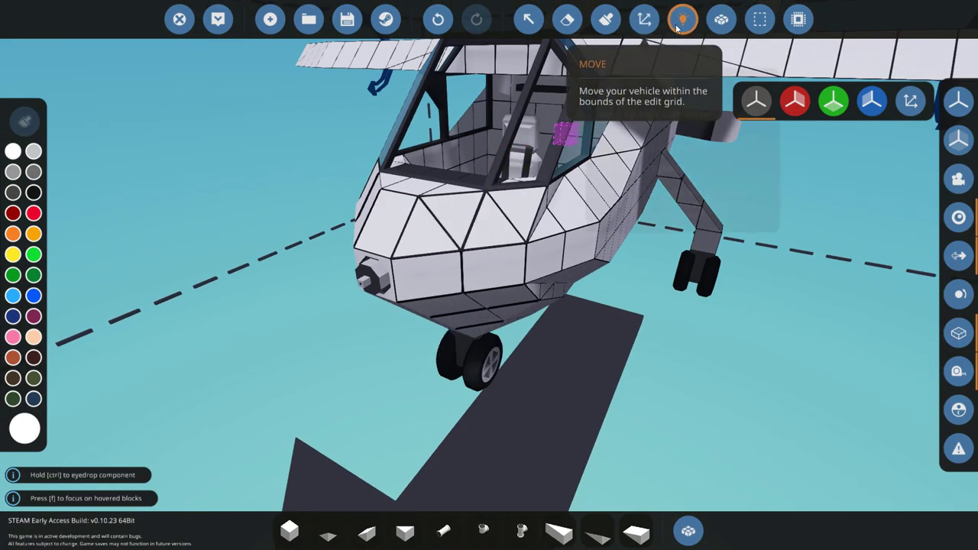
Connect the Altitude dial to the altimeter and the Fuel Level dial to its source
click(682, 19)
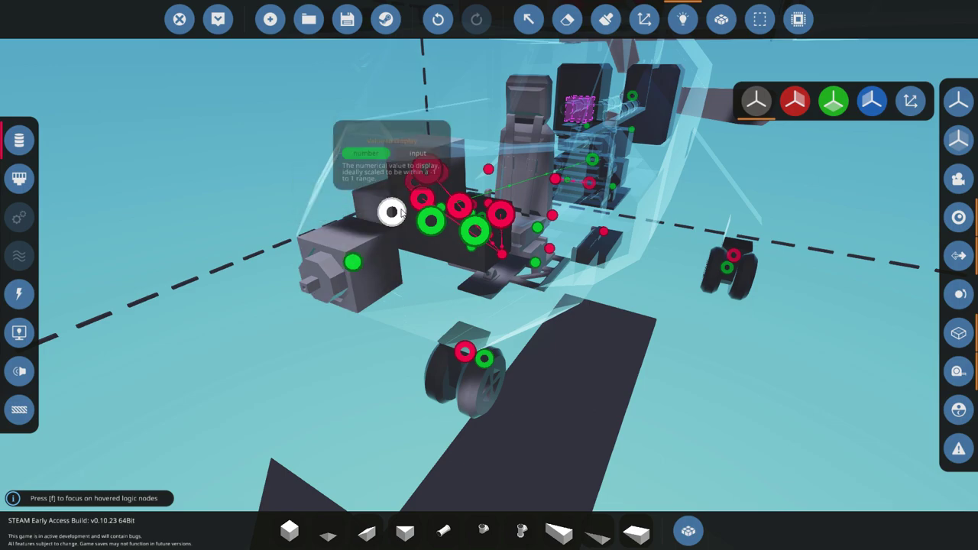
drag(391, 212, 352, 262)
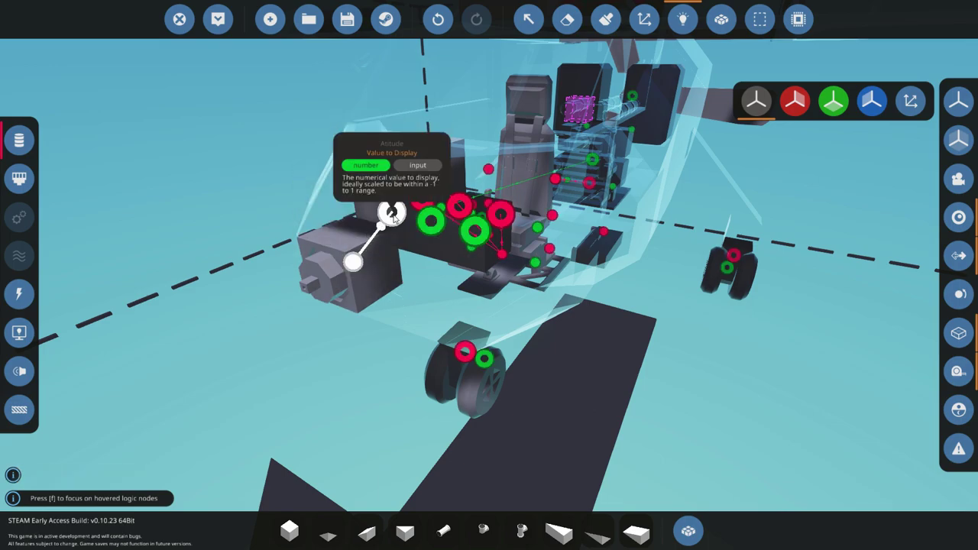
key(e)
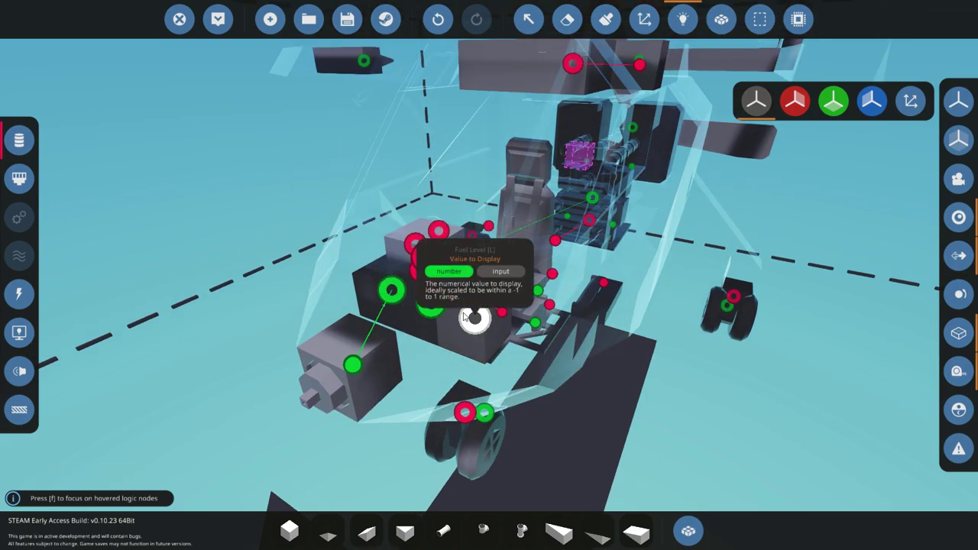
drag(474, 318, 497, 265)
Place an Add block near the nose and wire its A and B inputs
text(f)
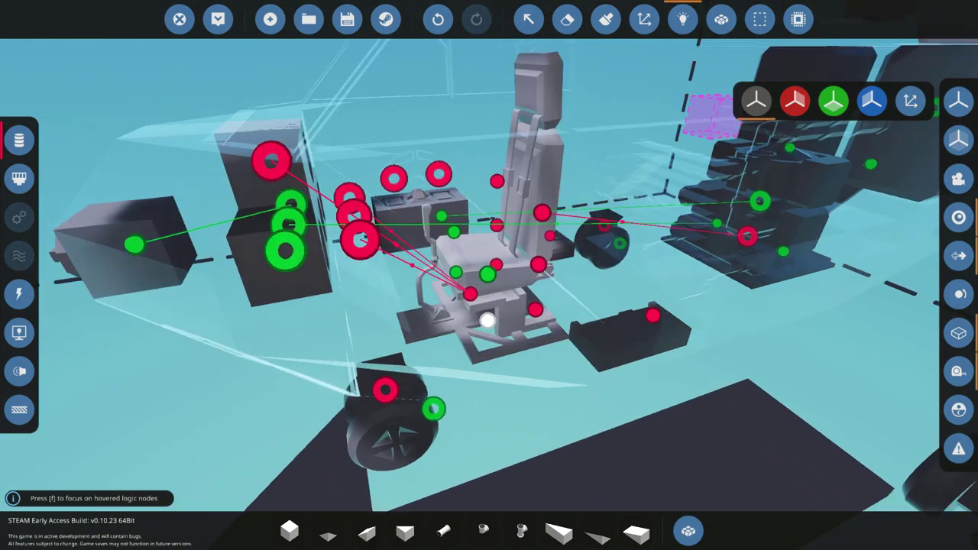
text(qadd)
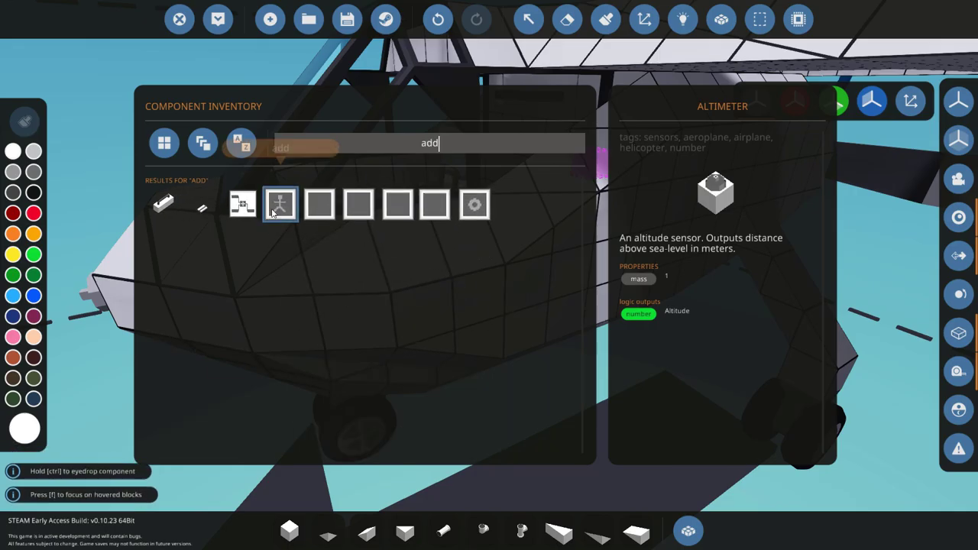
click(242, 203)
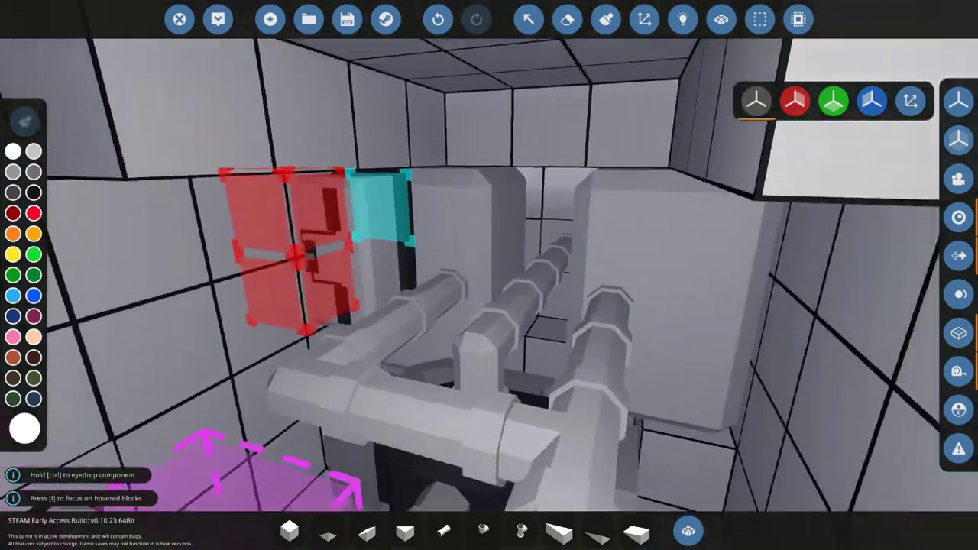
key(w)
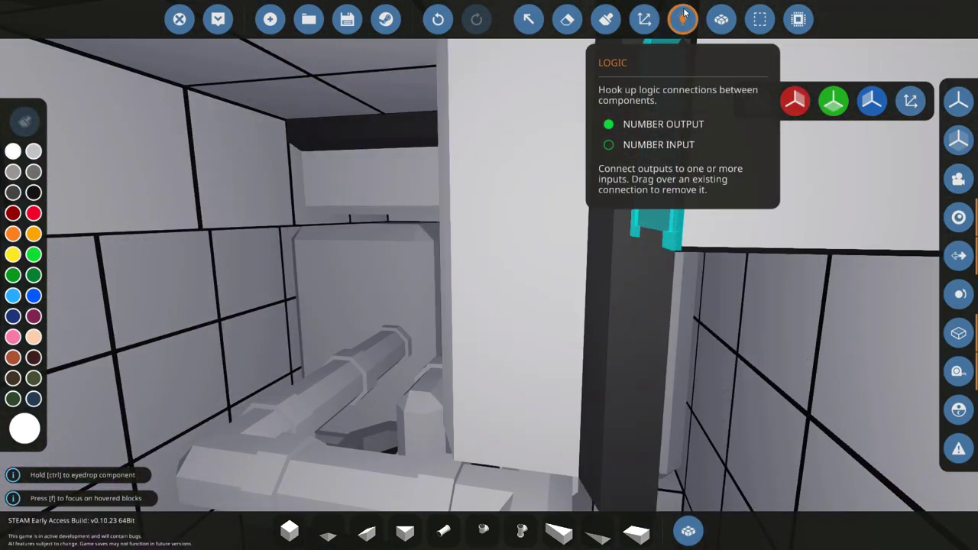
click(683, 19)
drag(454, 175, 411, 401)
drag(456, 175, 553, 415)
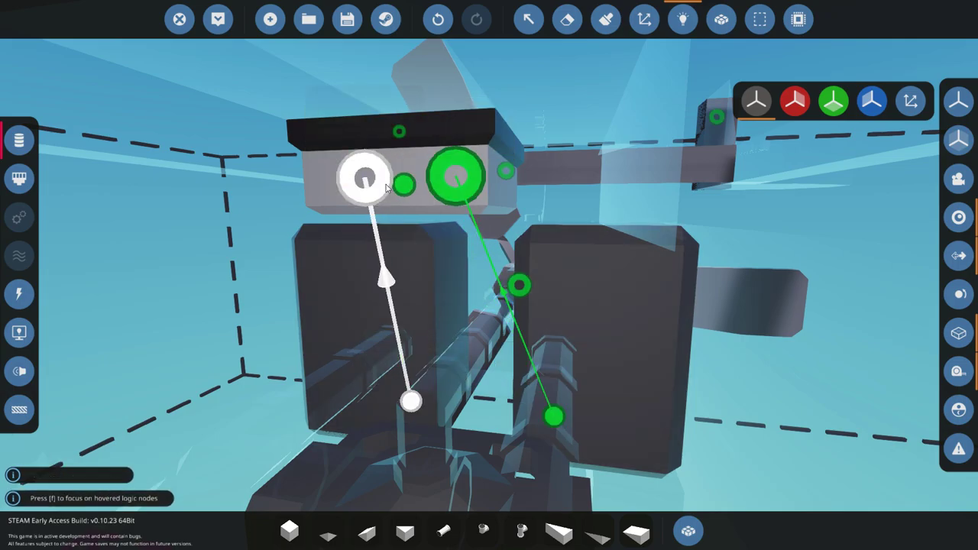
key(s)
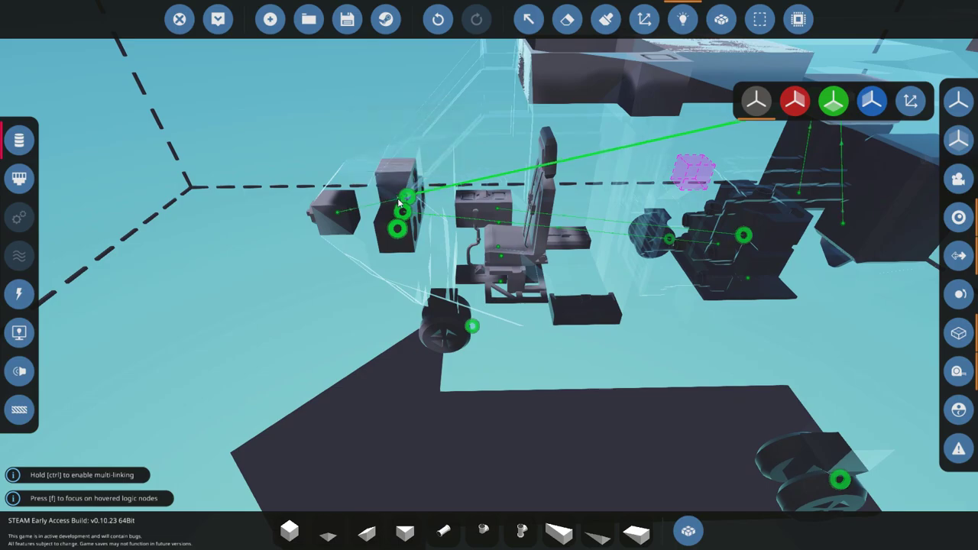
key(f)
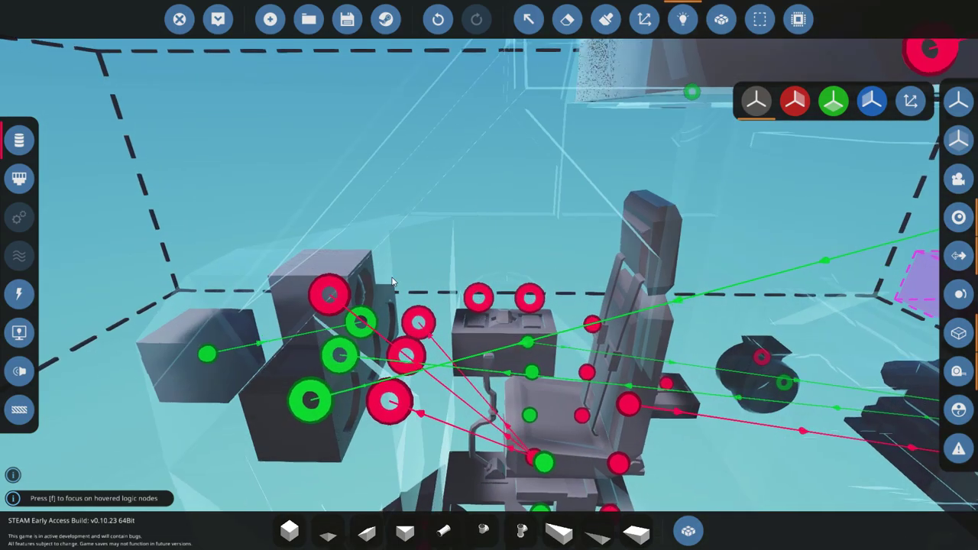
key(f)
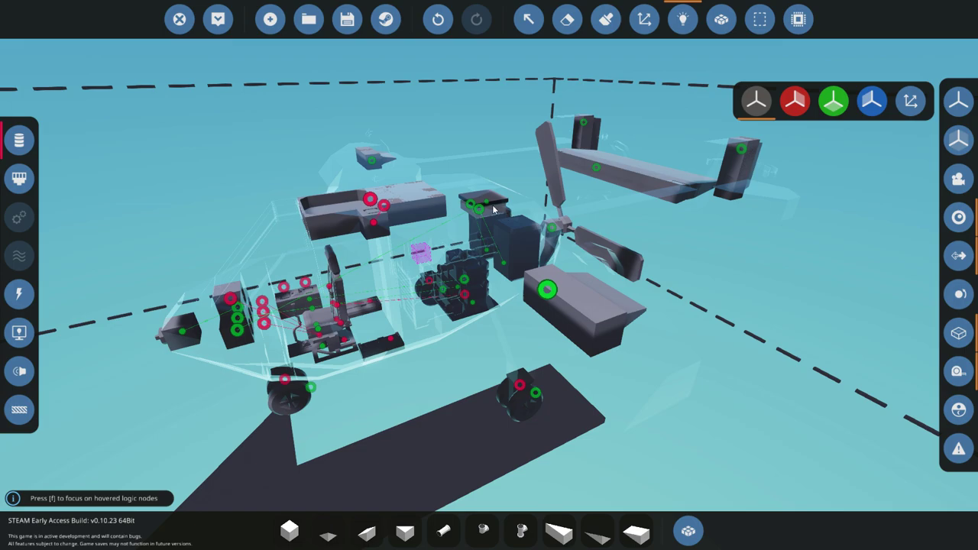
Select the Helicopter Gyro from the inventory with a 'gyr' search
key(q)
key(BackSpace)
key(BackSpace)
key(BackSpace)
text(gyr)
click(202, 203)
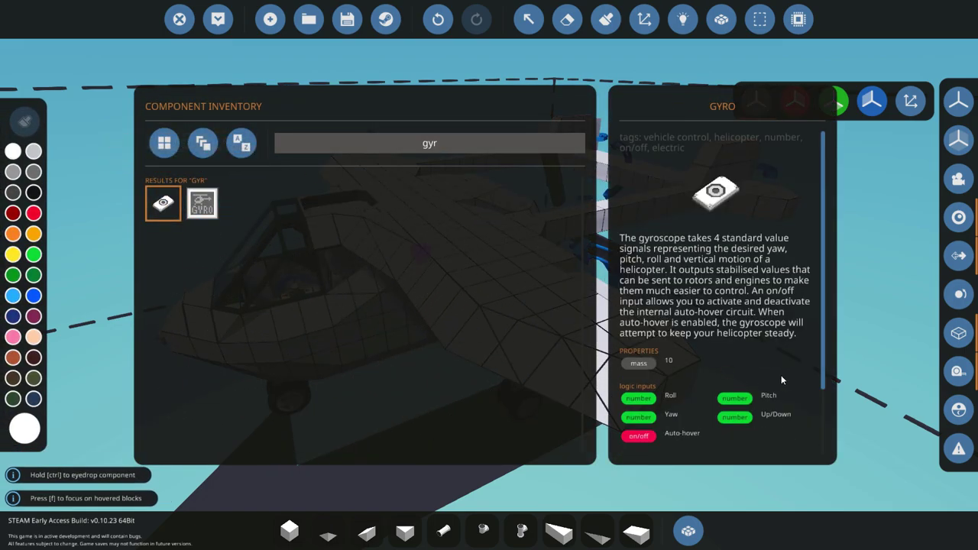
scroll(784, 374, down, 2)
scroll(718, 367, up, 1)
key(q)
Erase a patch of hull under the fuselage to make room for the gyro
key(f)
key(x)
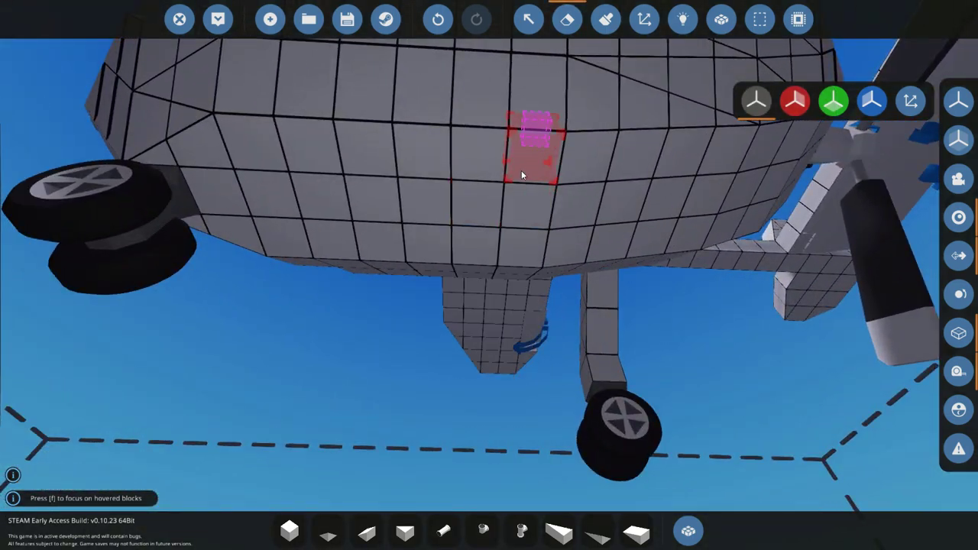
click(384, 243)
key(c)
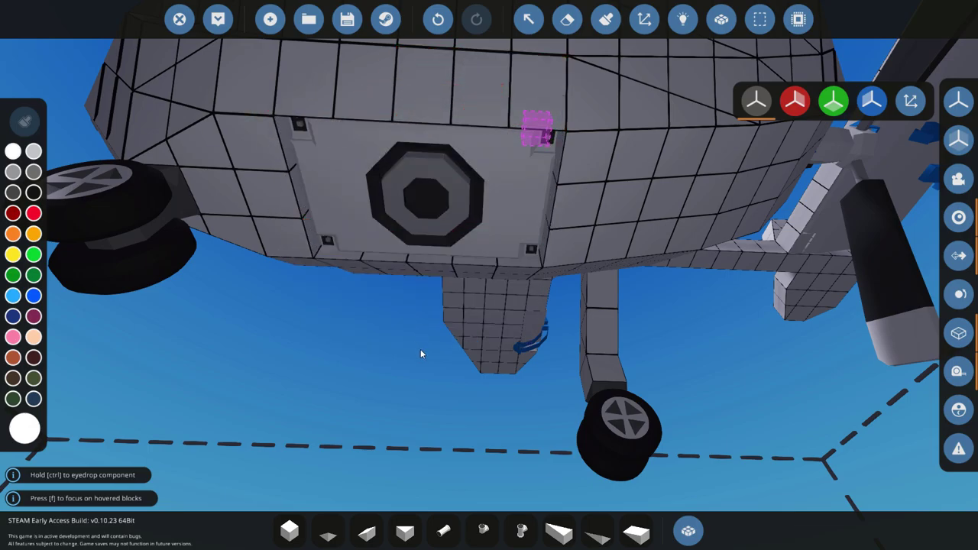
drag(424, 351, 562, 218)
Inspect the gyro's Up/Down input node in Logic view
key(l)
key(f)
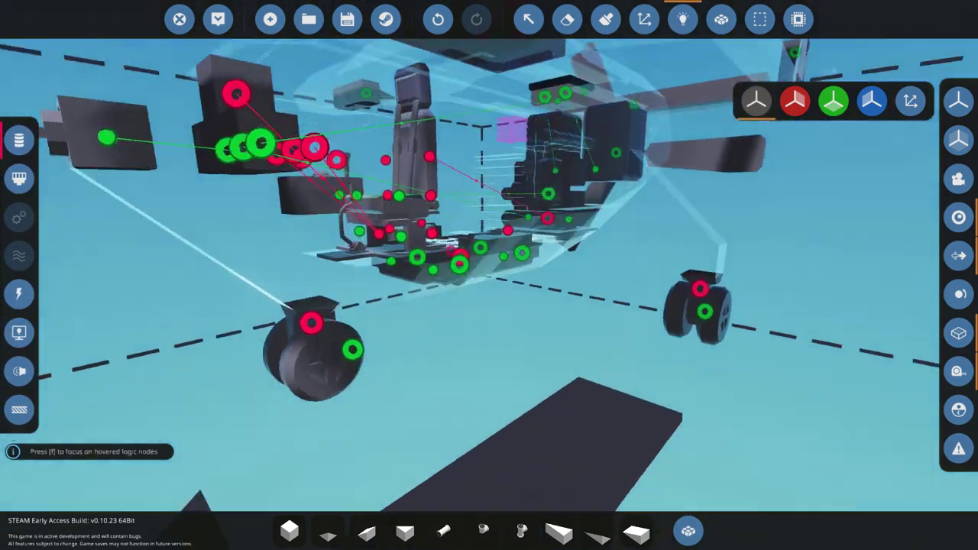
key(f)
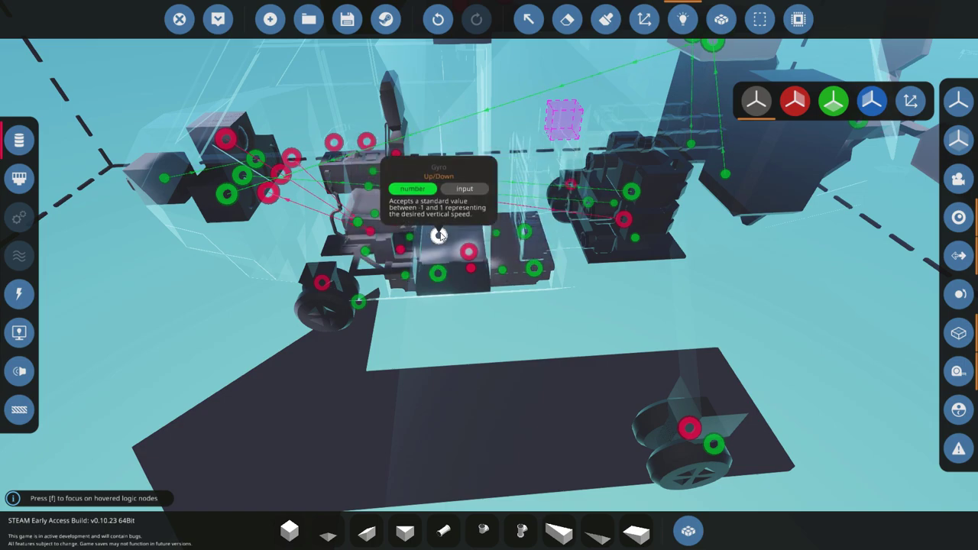
scroll(411, 237, down, 3)
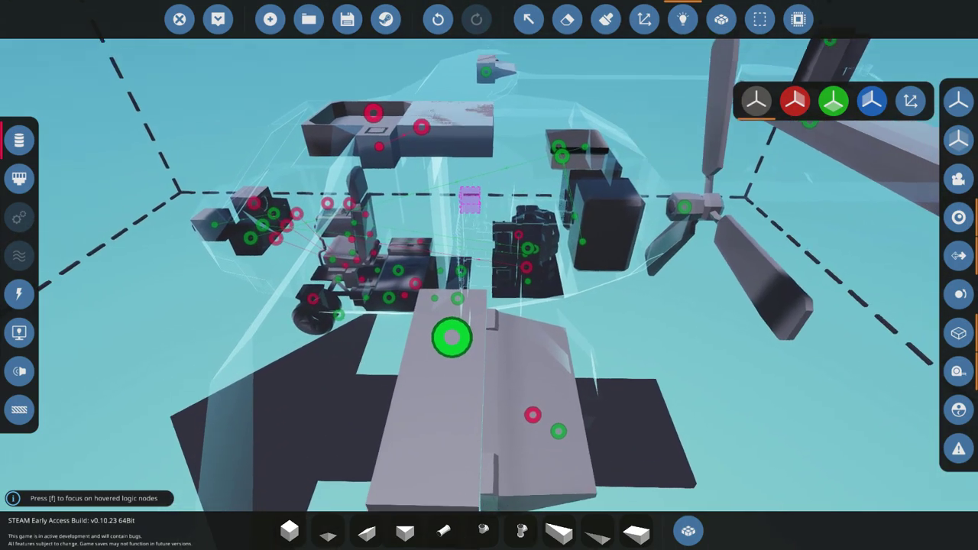
Leave Logic view and select the plain cube block
click(682, 19)
scroll(604, 136, down, 3)
scroll(539, 263, up, 3)
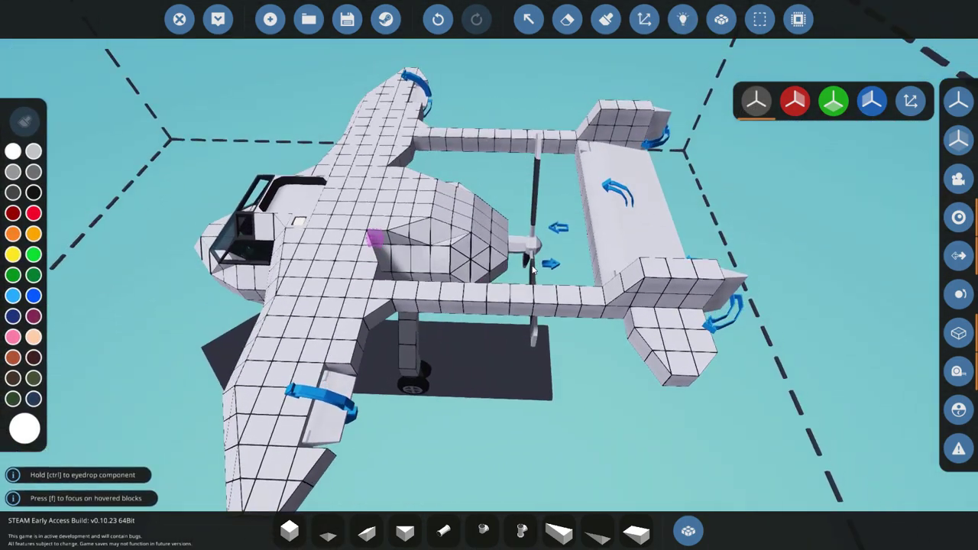
click(289, 531)
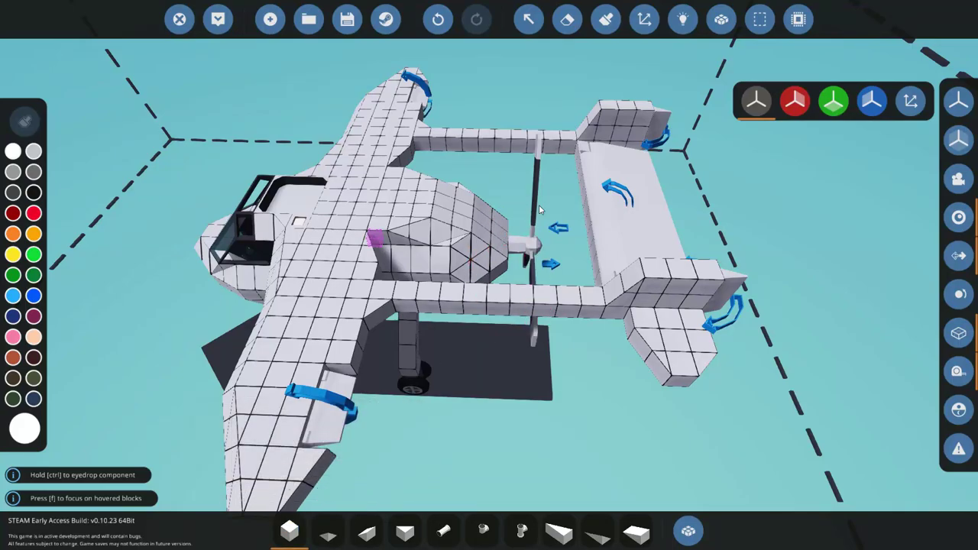
scroll(560, 281, up, 2)
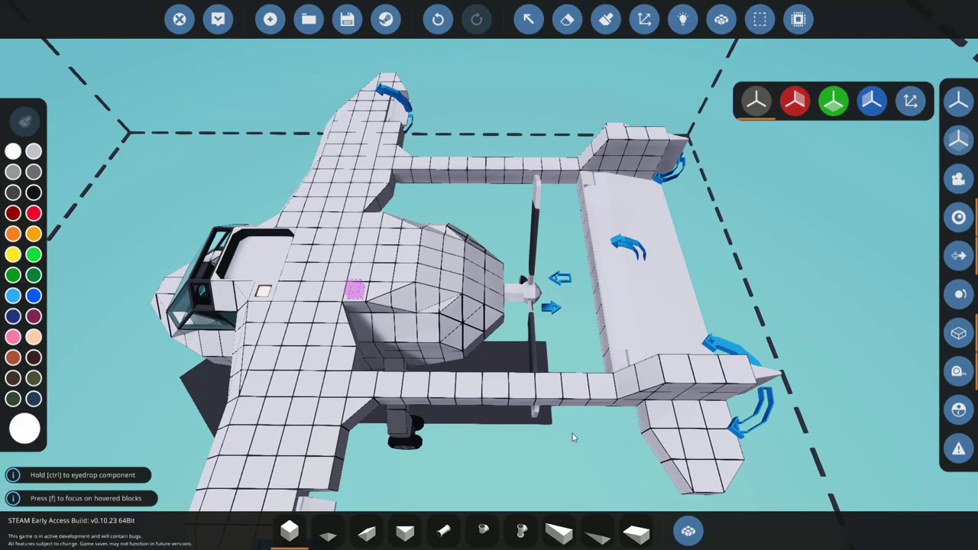
Search 'numeric' in the inventory and pick the Numerical Inverter to place
key(q)
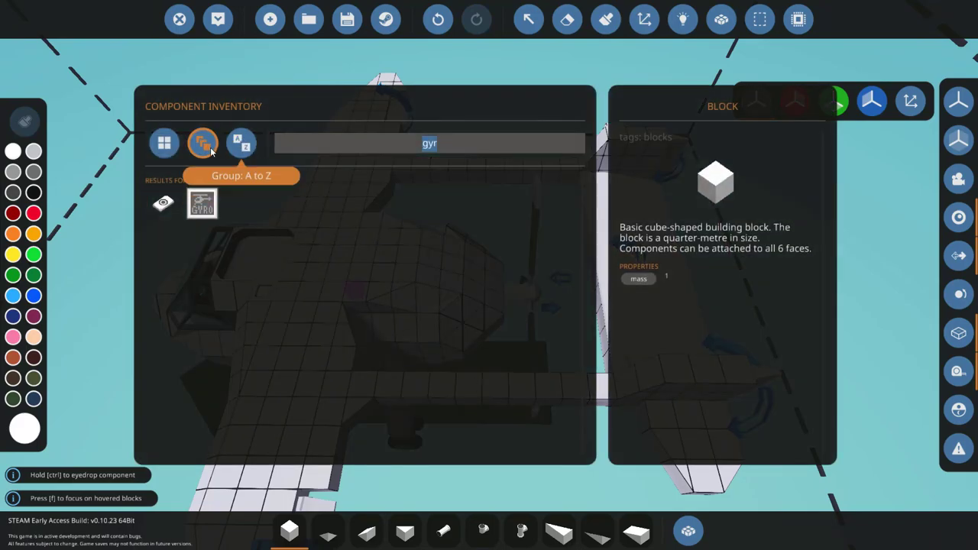
click(213, 150)
click(438, 139)
text(nmu)
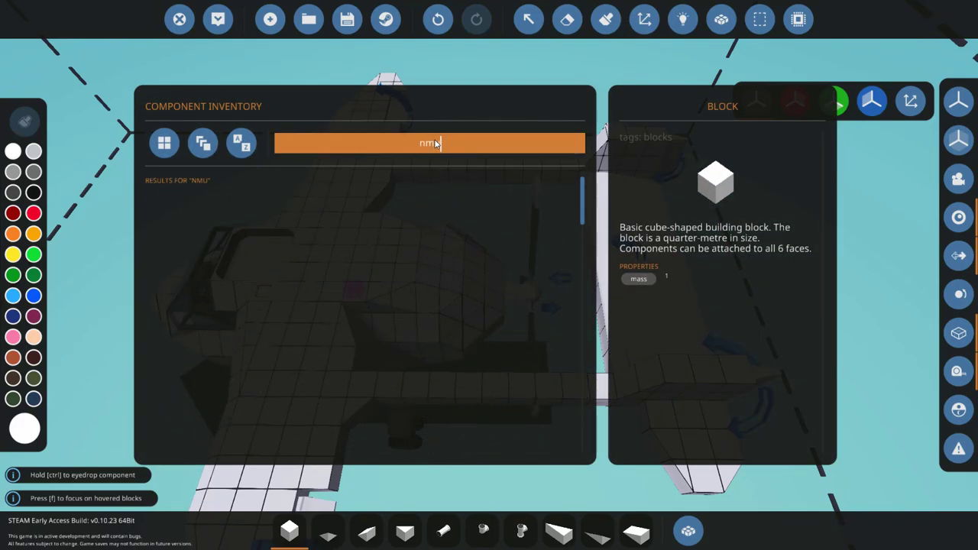
text(er)
key(BackSpace)
key(BackSpace)
key(BackSpace)
key(BackSpace)
text(umeric)
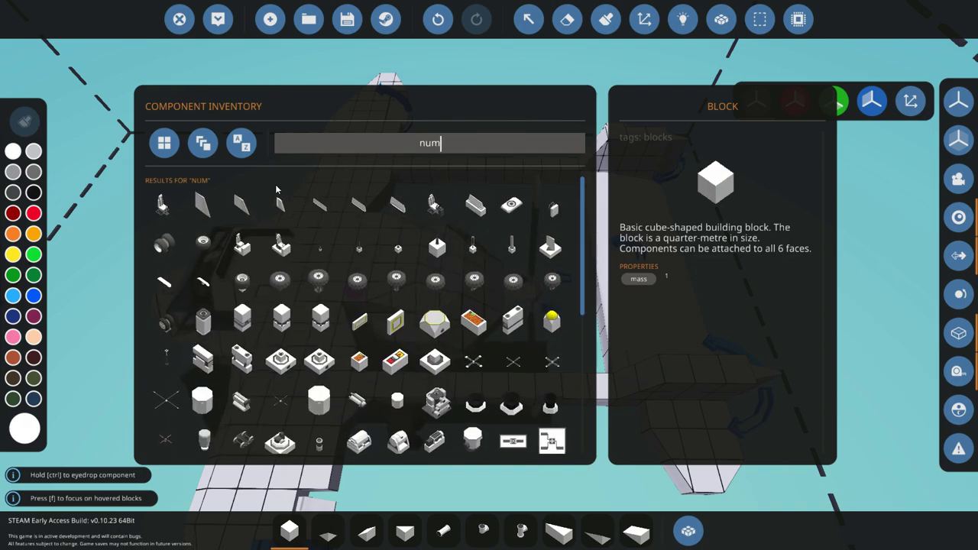
click(160, 208)
scroll(514, 285, up, 5)
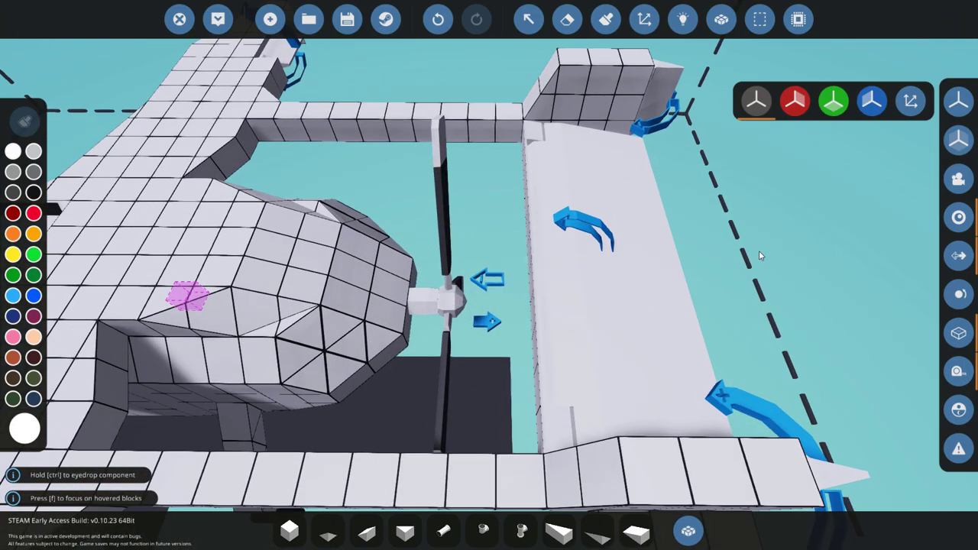
Draw a logic link onto the gyro's Stabilised Up/Down node
key(f)
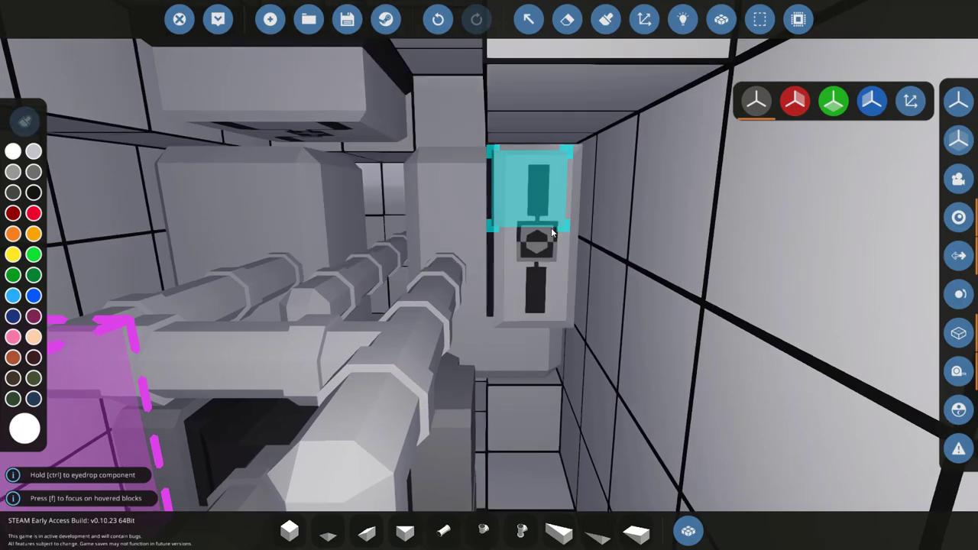
key(f)
click(695, 27)
scroll(532, 191, down, 5)
drag(532, 191, 461, 356)
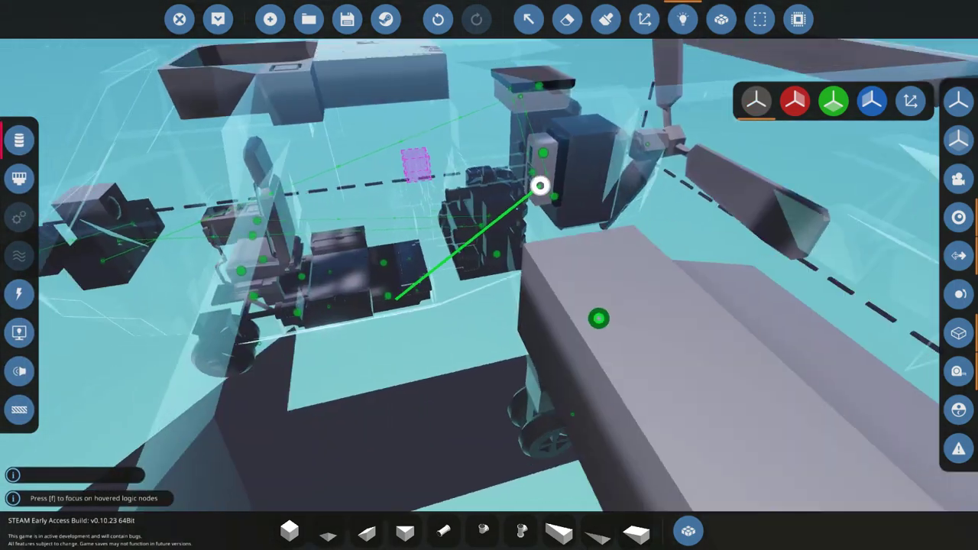
scroll(518, 285, up, 3)
drag(362, 353, 346, 353)
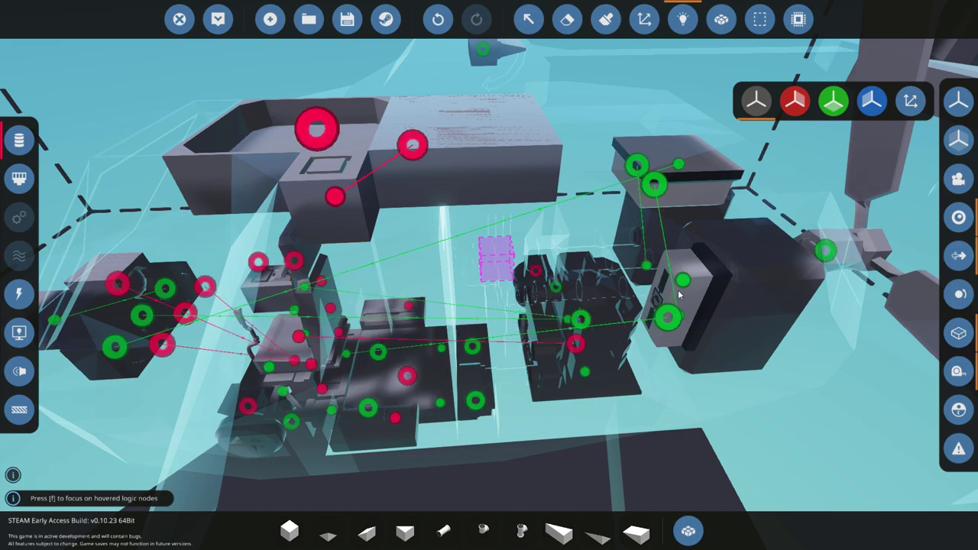
Link a gyro output node to the pilot seat
drag(682, 280, 746, 250)
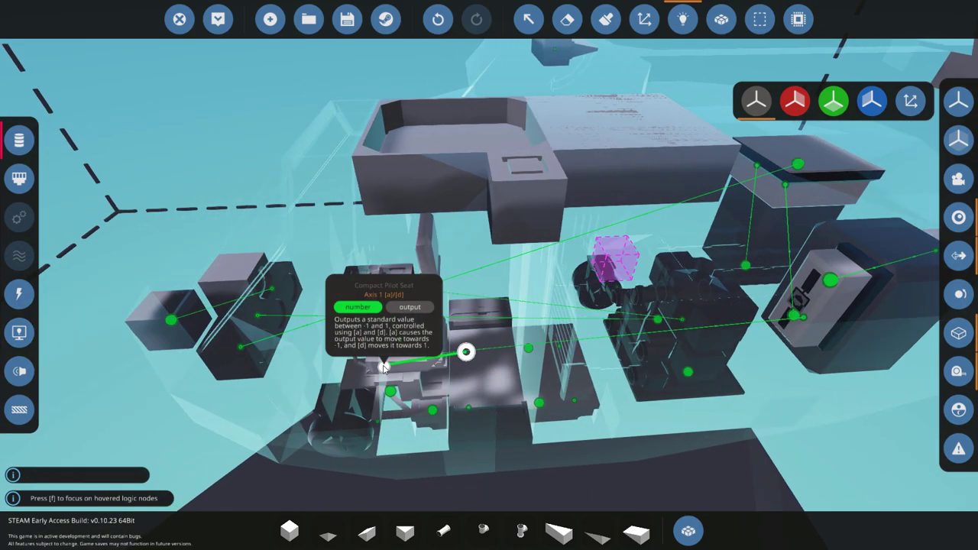
drag(465, 351, 399, 337)
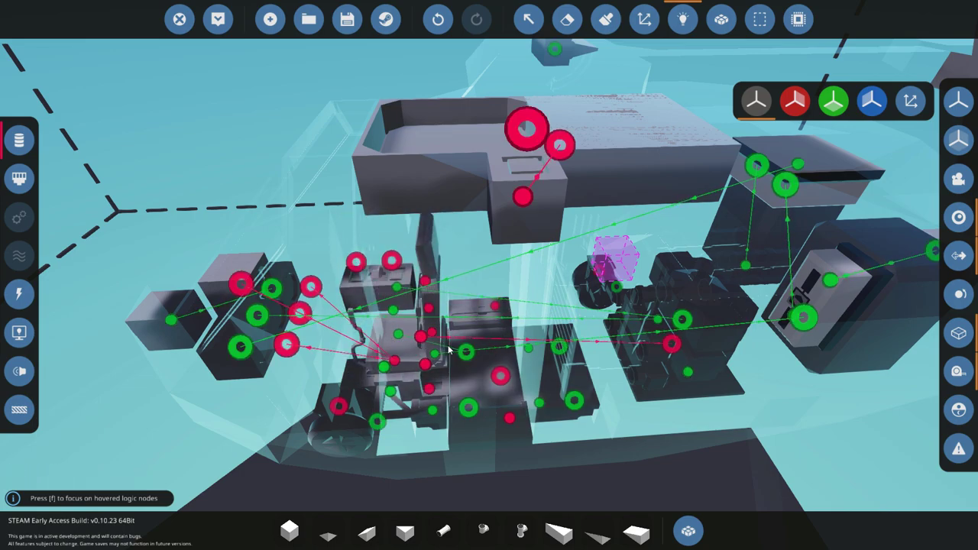
key(d)
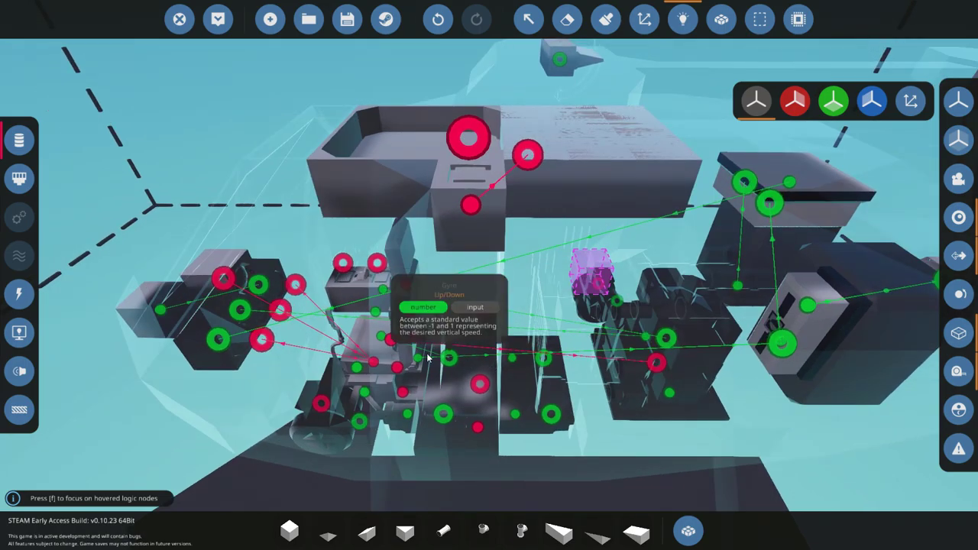
key(q)
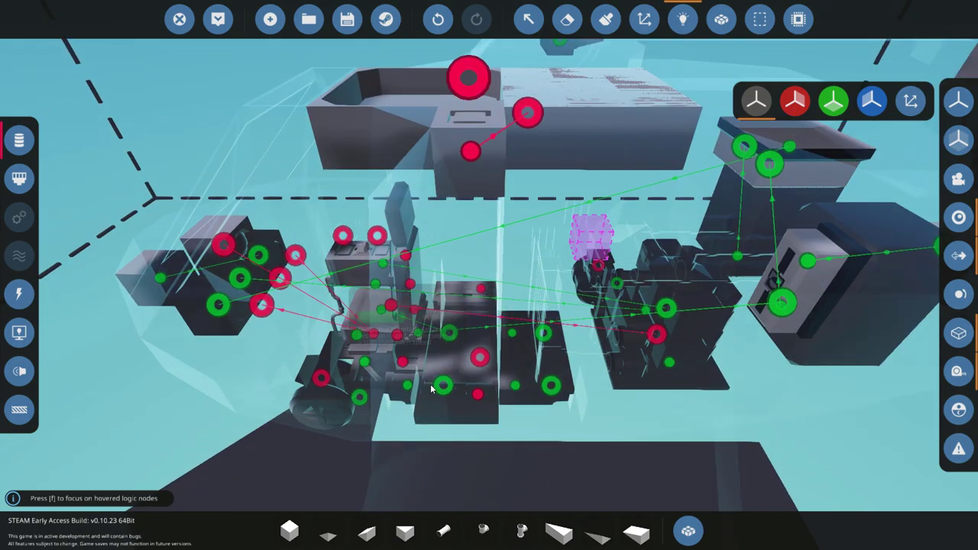
Run a link from a pilot seat output to a wing control surface
drag(408, 384, 617, 208)
key(d)
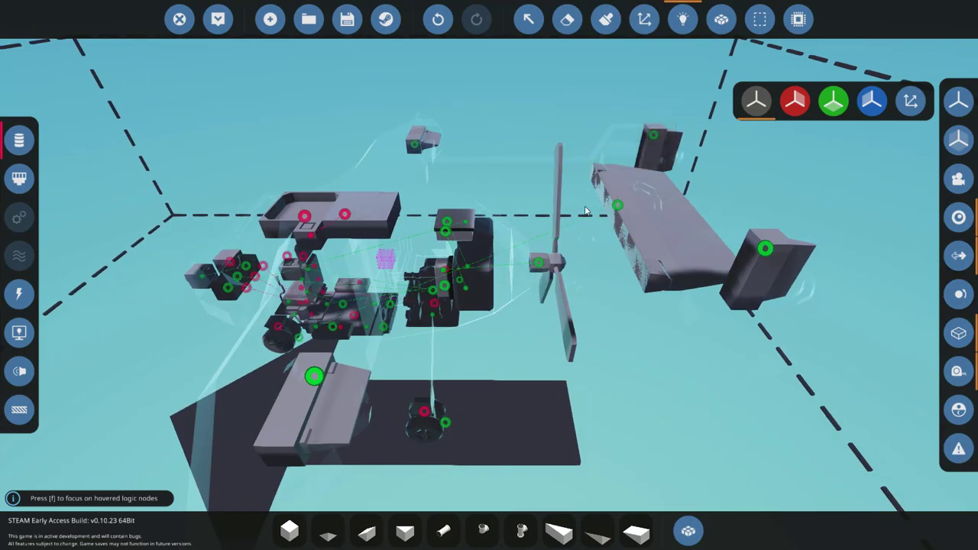
key(w)
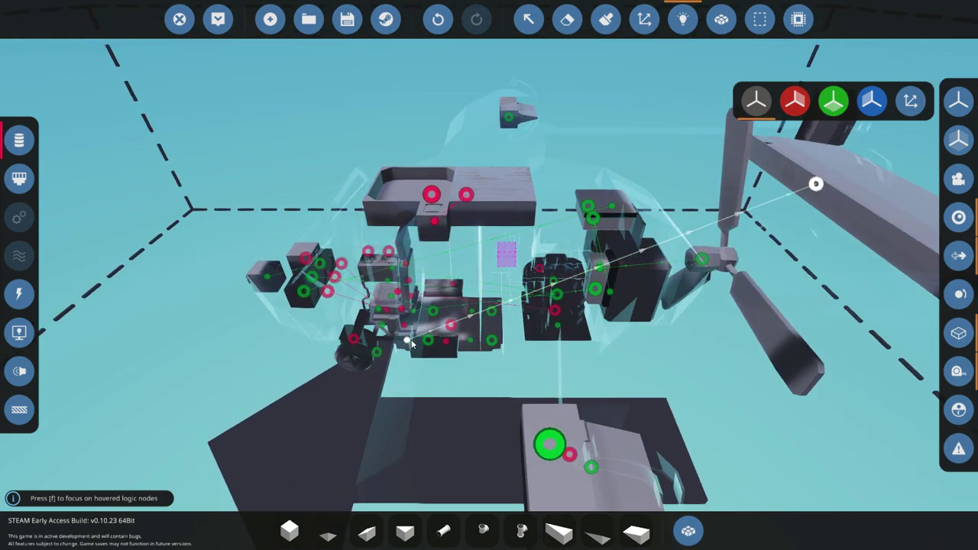
drag(411, 356, 362, 285)
key(d)
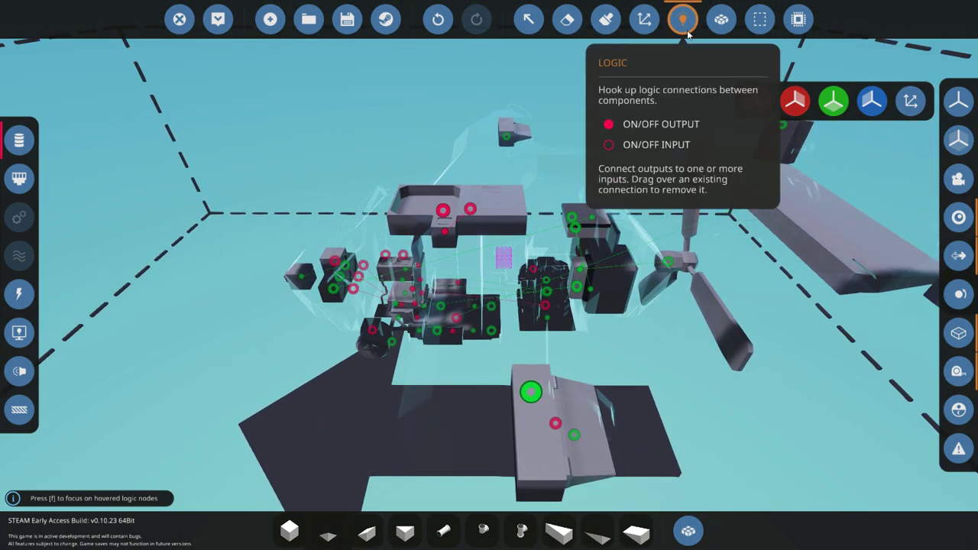
key(w)
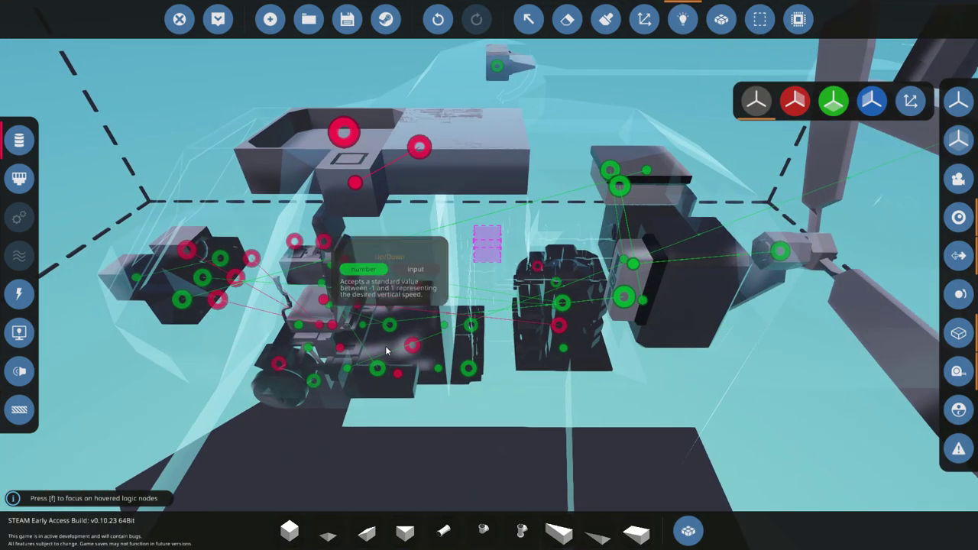
key(s)
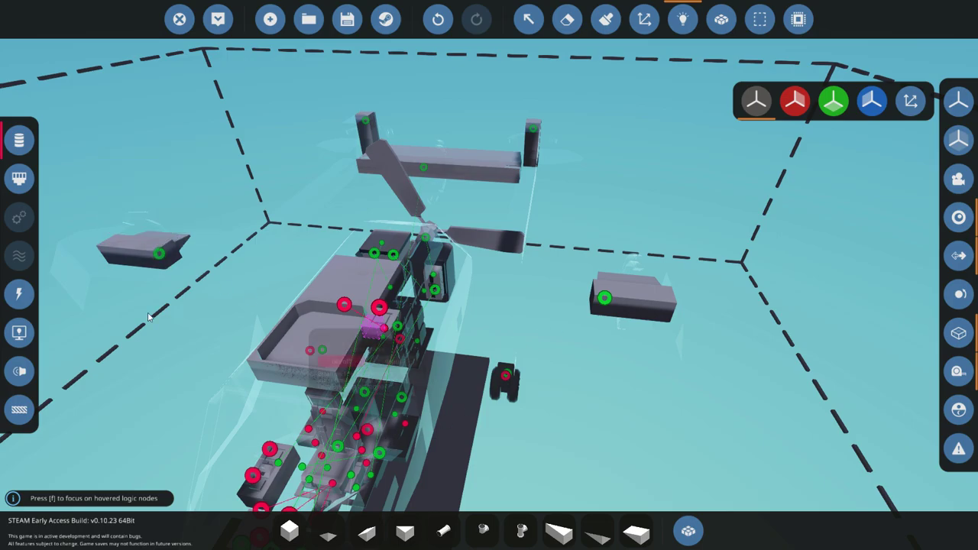
Connect seat number outputs, including Axis 3, to the Fin Rudder Rotation input and gyro
key(f)
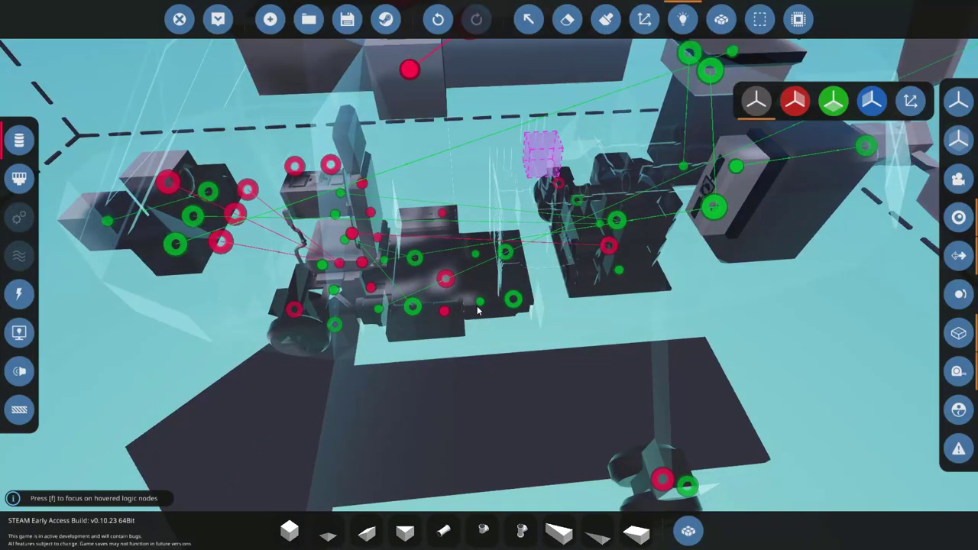
click(479, 304)
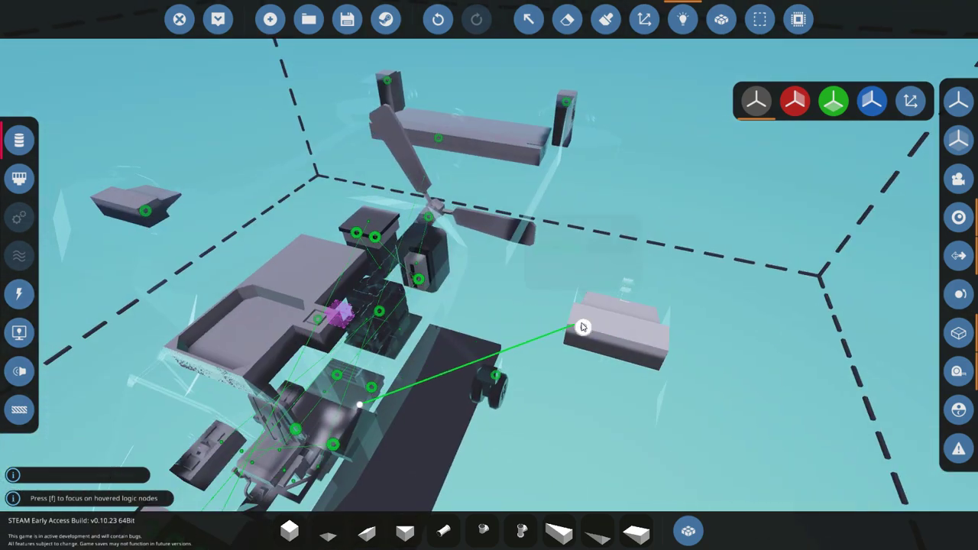
click(553, 322)
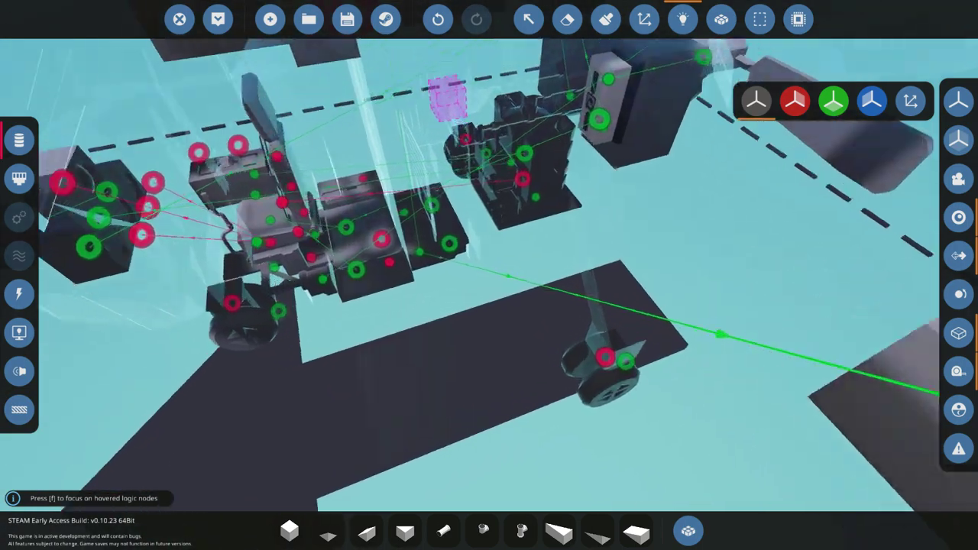
key(f)
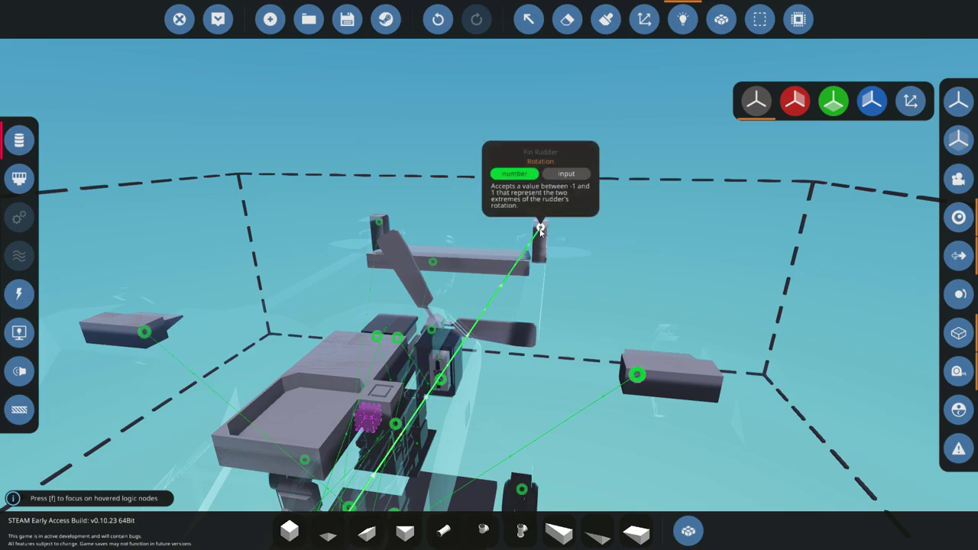
key(f)
click(508, 334)
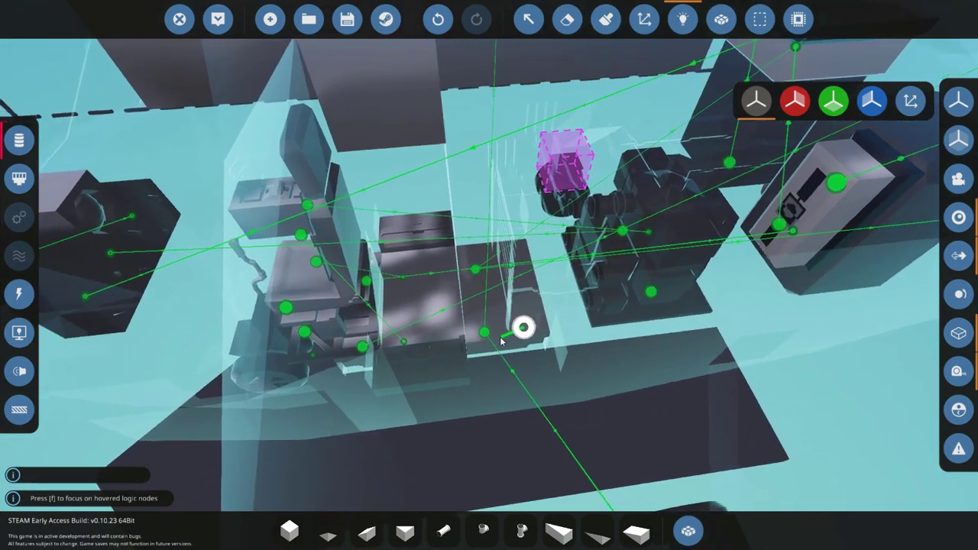
click(377, 333)
click(567, 264)
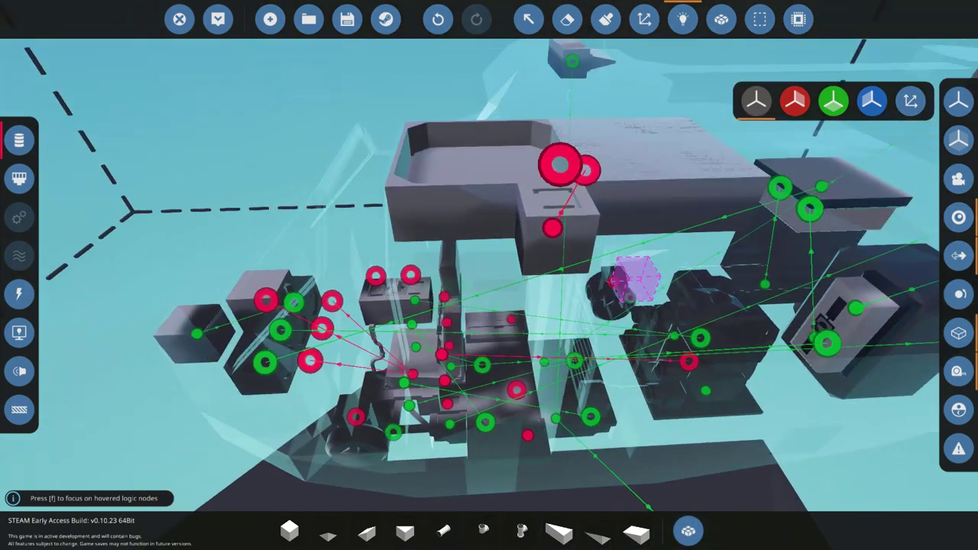
Search 'bat' and place an Electric Battery Small inside the fuselage
text(q)
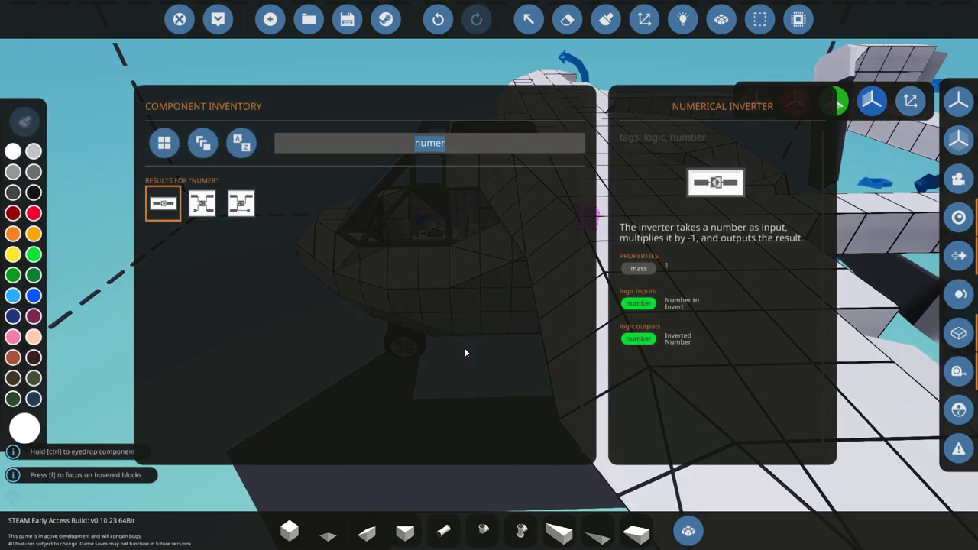
text(bat)
click(239, 202)
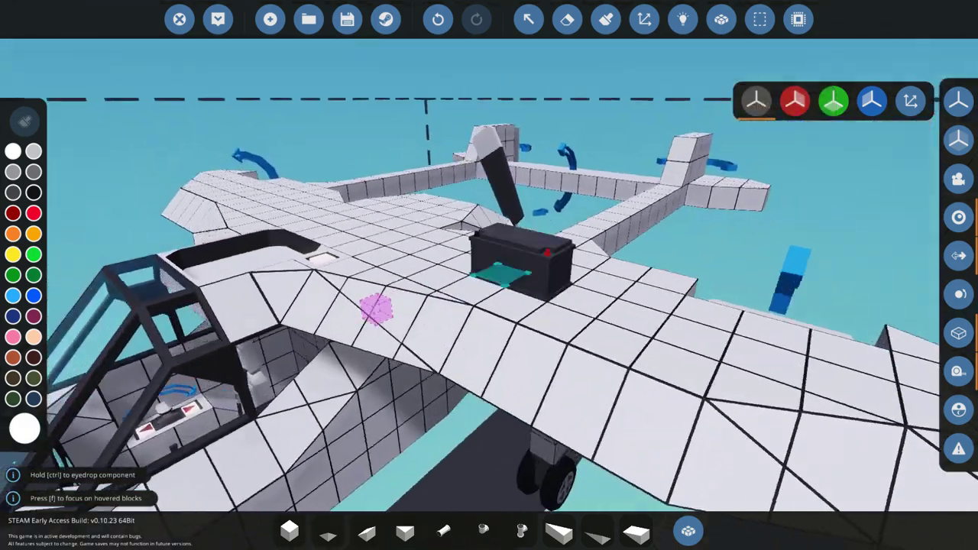
key(w)
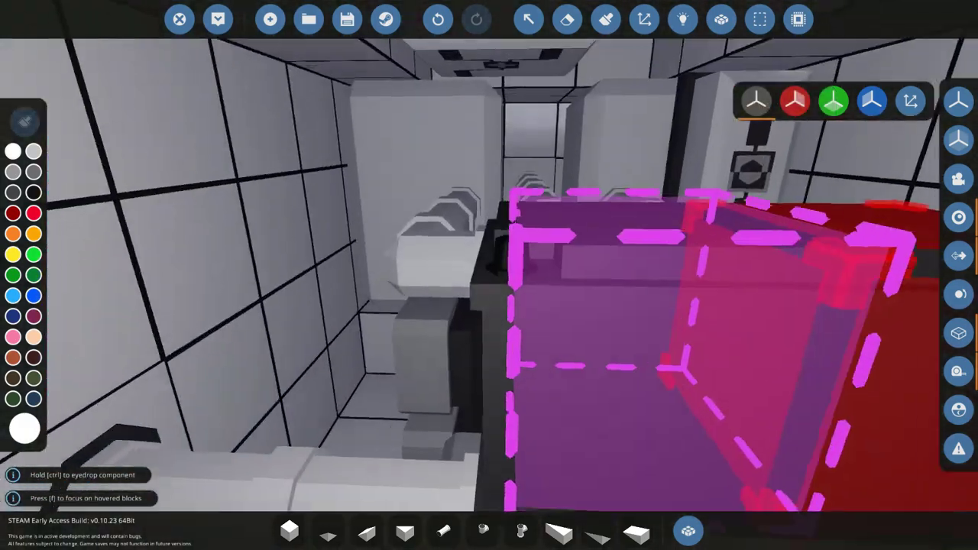
key(w)
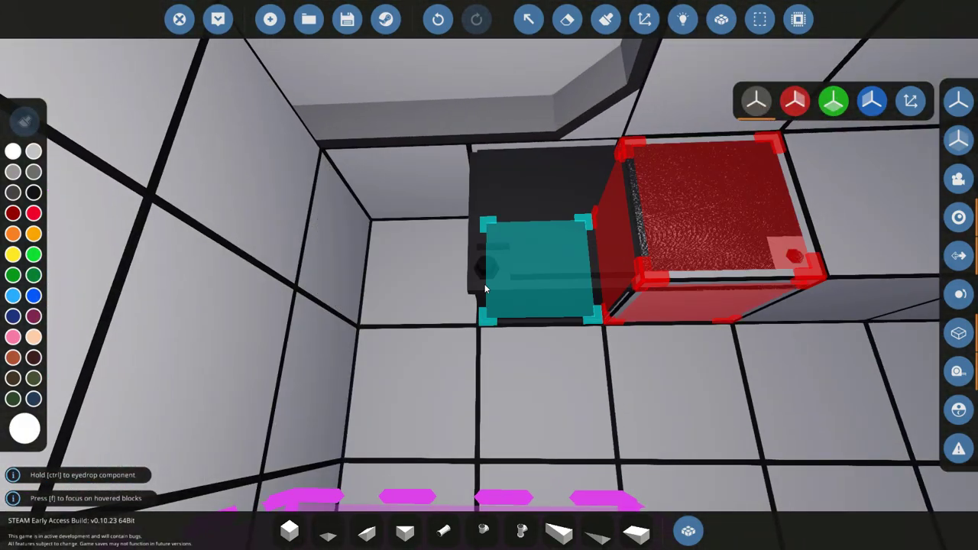
key(s)
key(s)
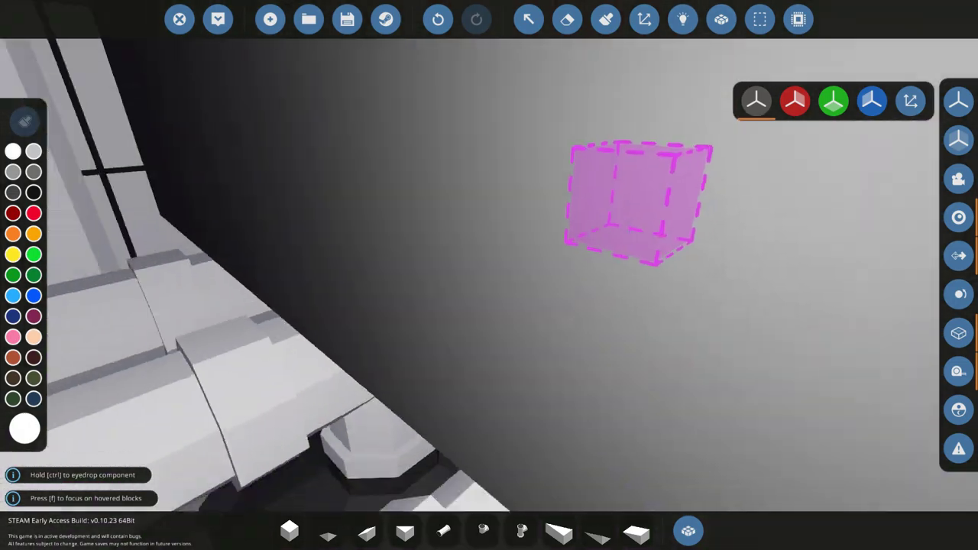
scroll(472, 413, down, 3)
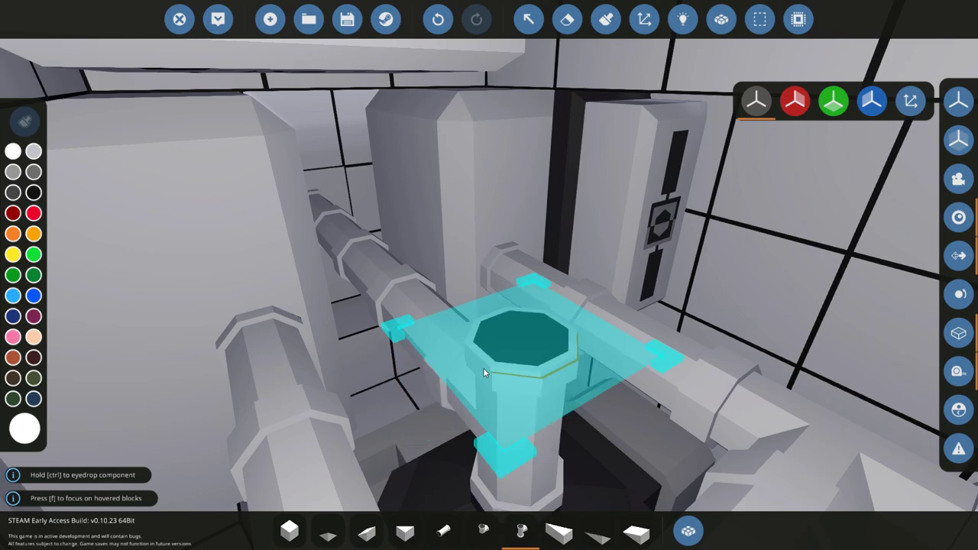
Search 'gen' and place a Medium Generator on the engine pipework
text(qh)
key(BackSpace)
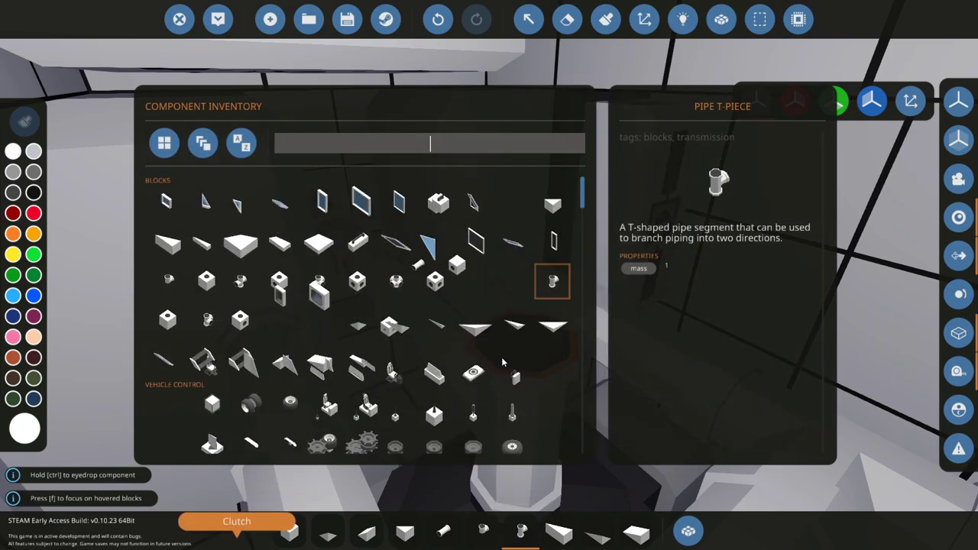
text(gen)
click(357, 204)
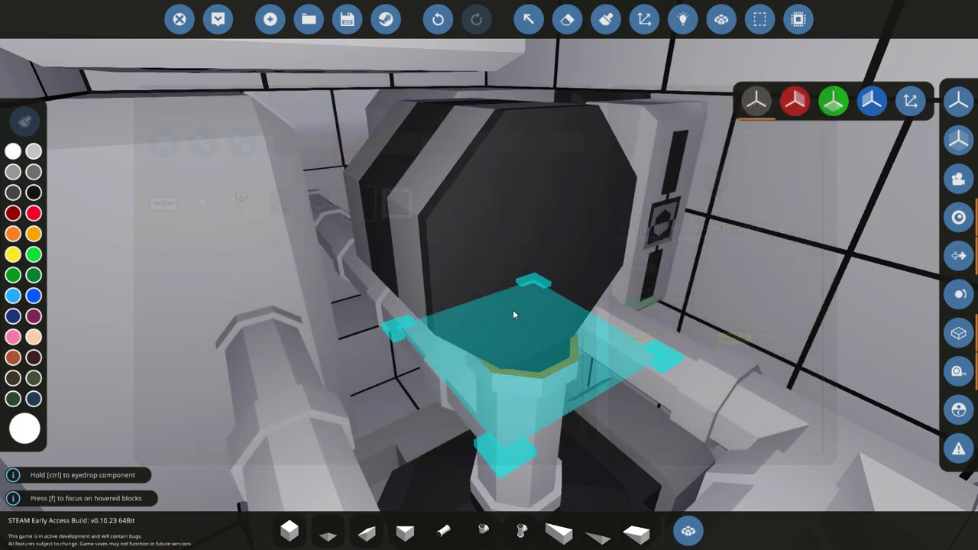
In the electric overlay, link generator power to components, including Engine Throttle to Engine Temp
key(l)
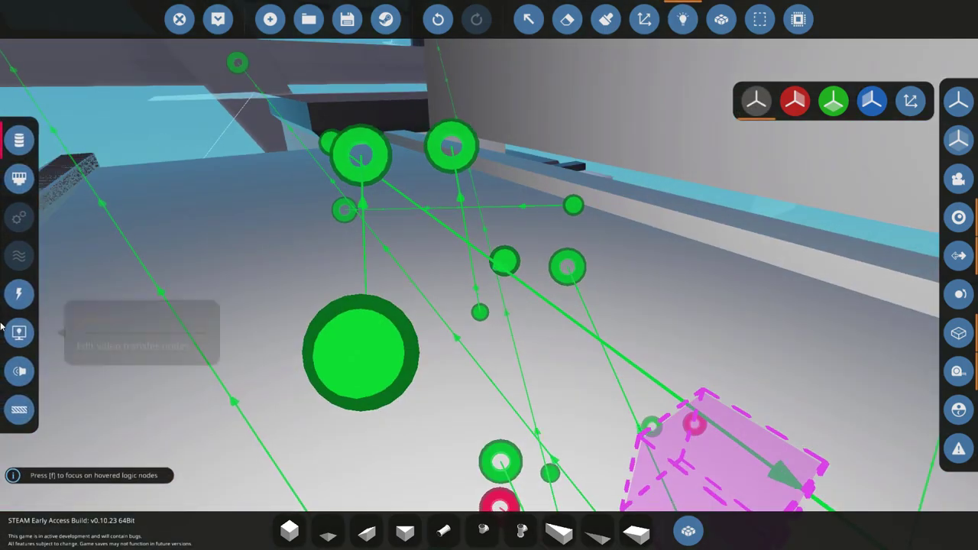
click(19, 293)
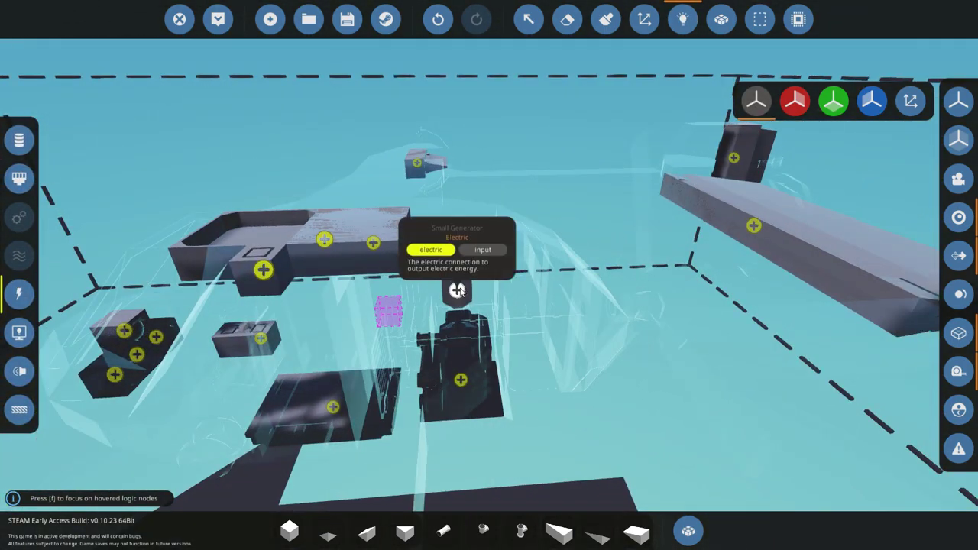
drag(457, 290, 373, 242)
key(a)
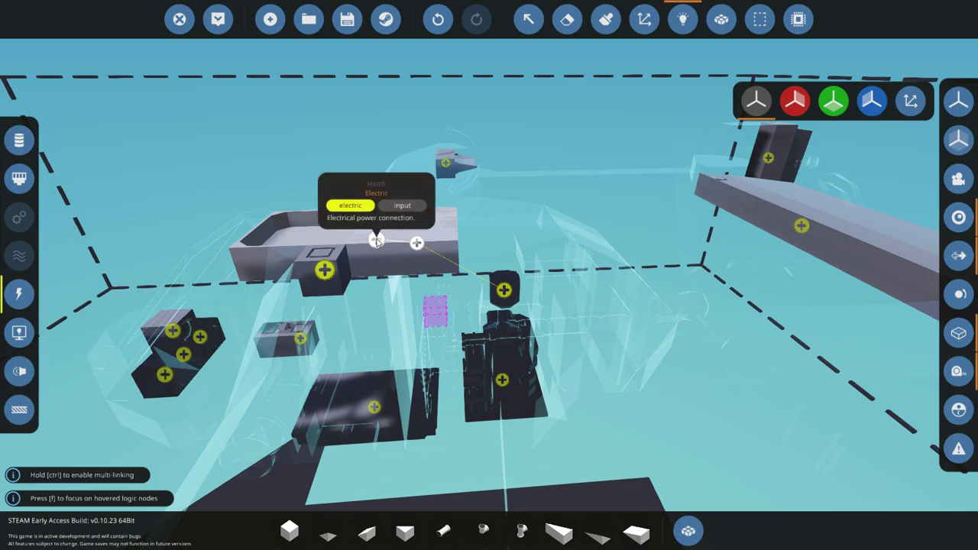
drag(302, 338, 184, 355)
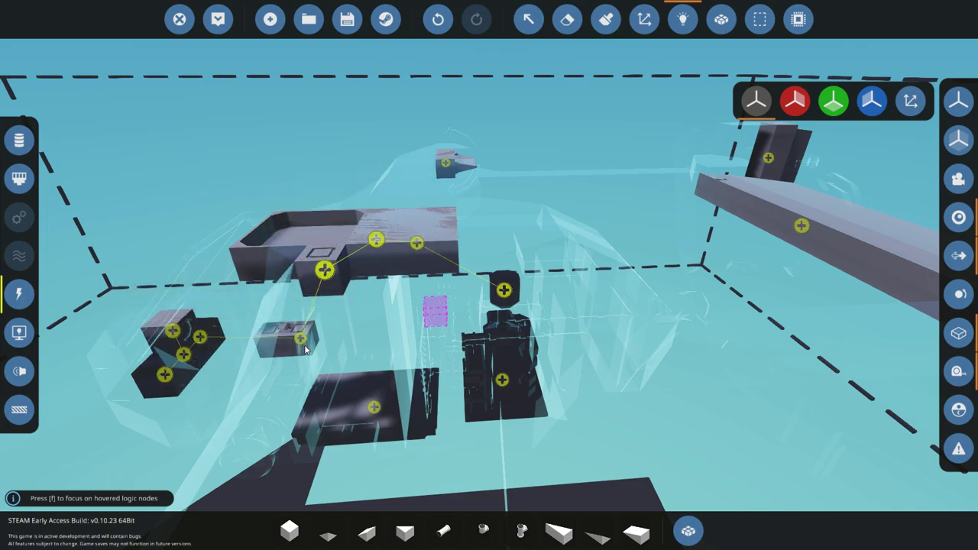
Run power links from the generator to the Fin Rudder and from the battery
drag(345, 387, 510, 338)
drag(505, 294, 505, 290)
drag(504, 291, 709, 241)
drag(708, 241, 823, 277)
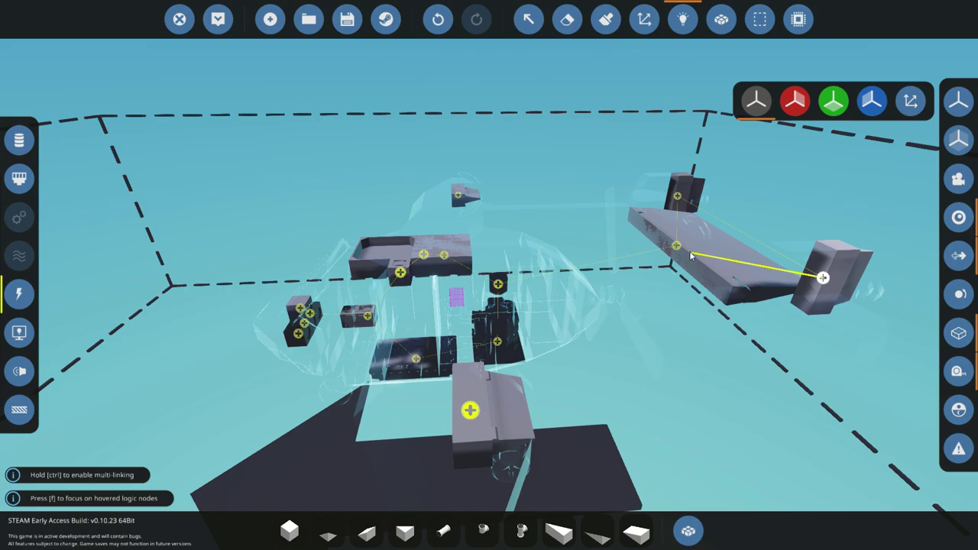
drag(687, 256, 677, 244)
drag(442, 258, 453, 313)
drag(444, 256, 465, 191)
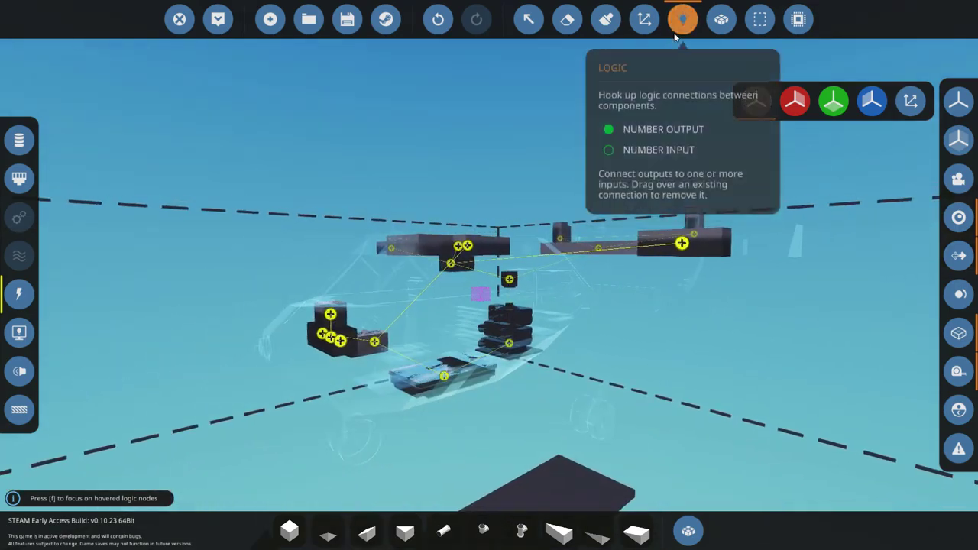
Link the hatch node to the Toggle Button's on/off output in the cockpit
click(683, 20)
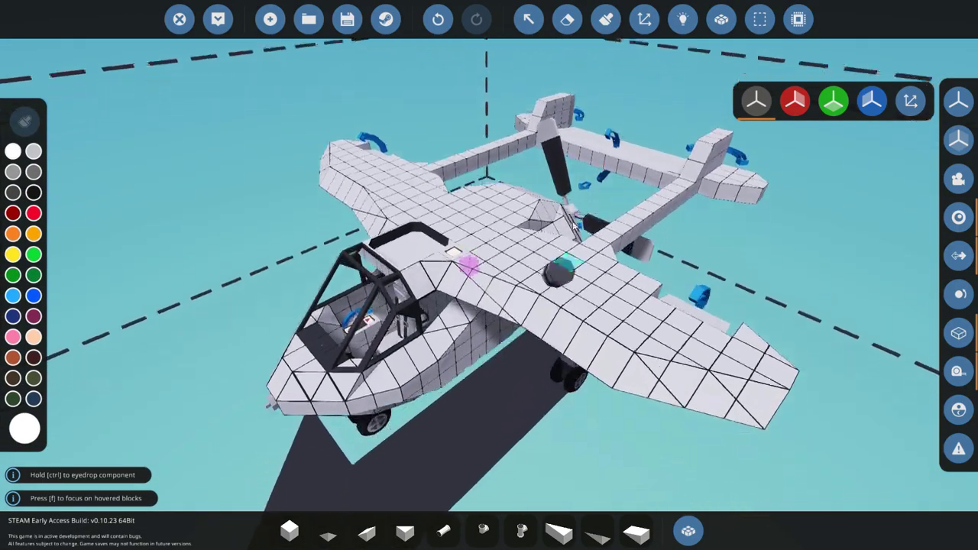
click(688, 21)
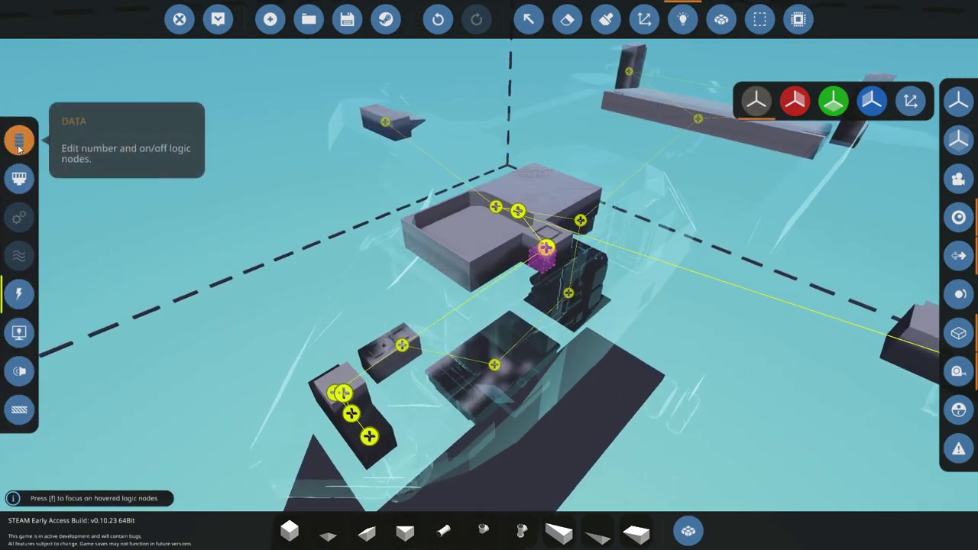
click(686, 18)
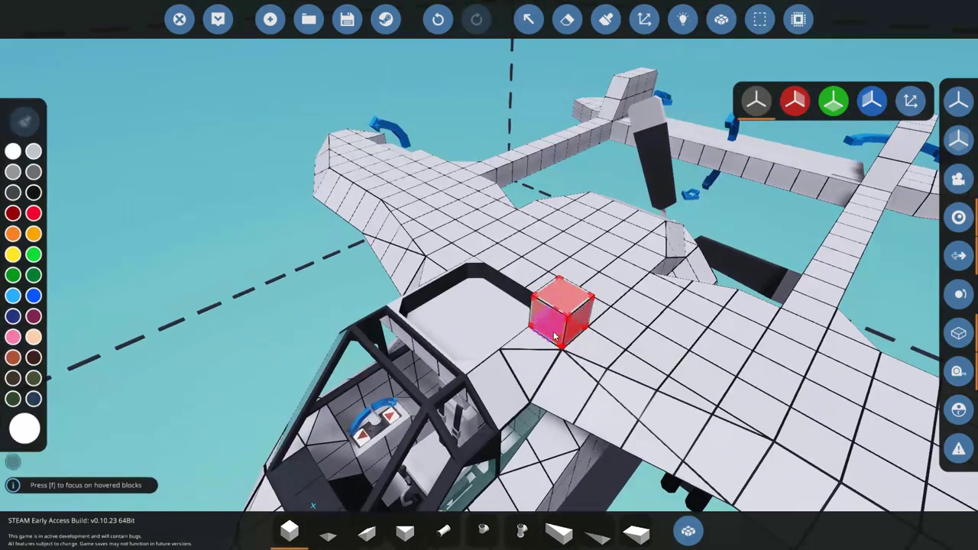
key(f)
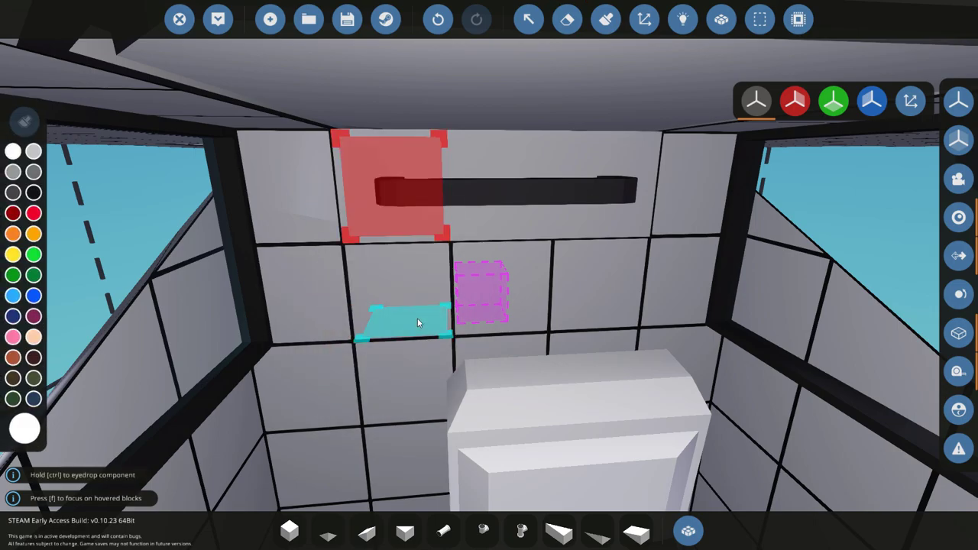
click(681, 22)
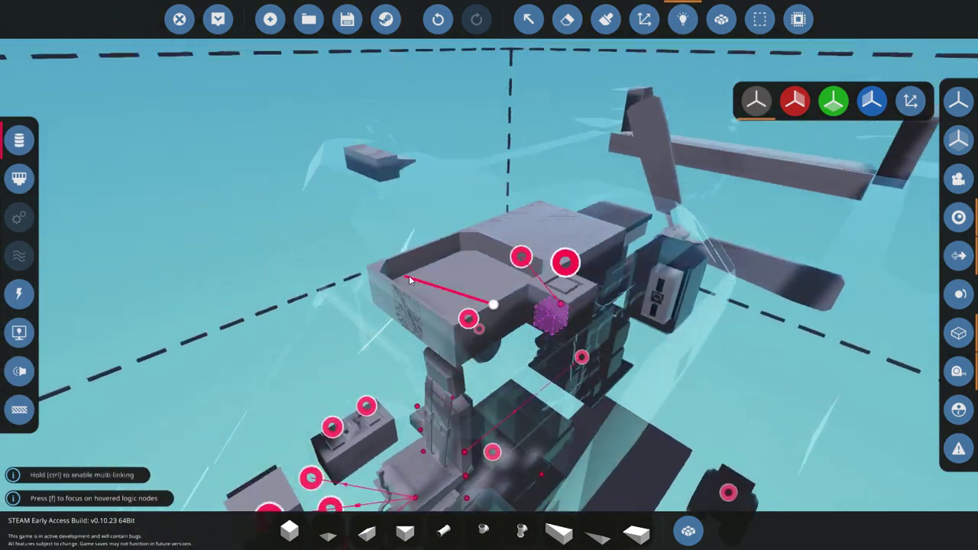
drag(409, 277, 566, 300)
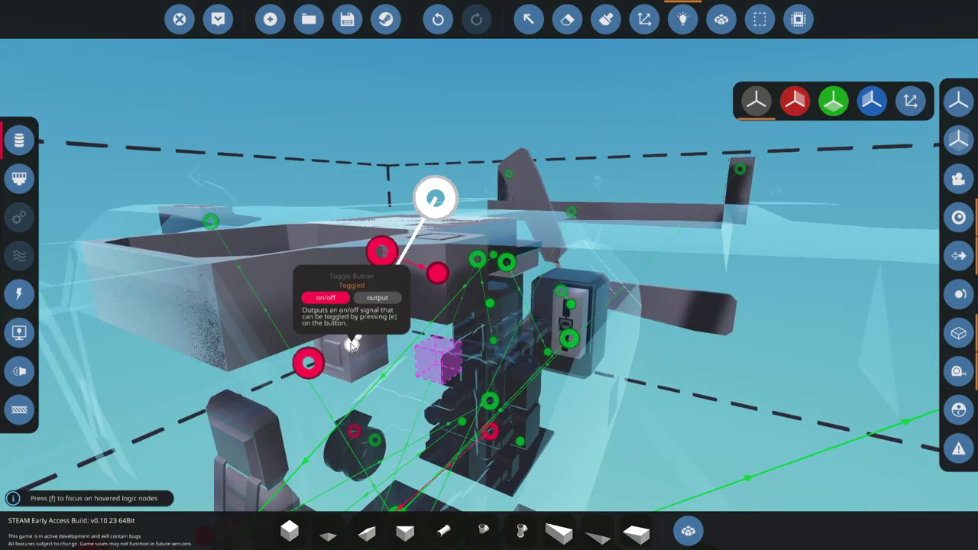
drag(352, 345, 351, 344)
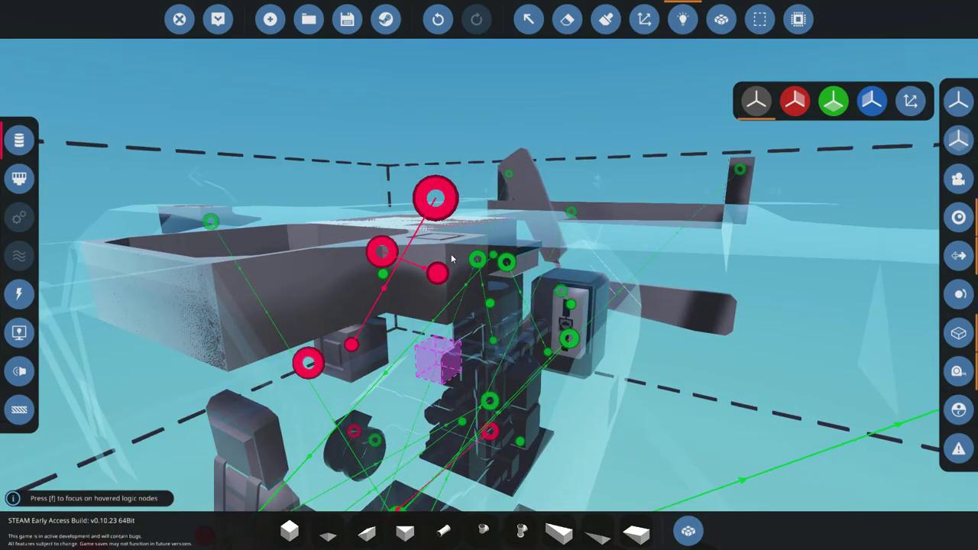
drag(437, 273, 308, 362)
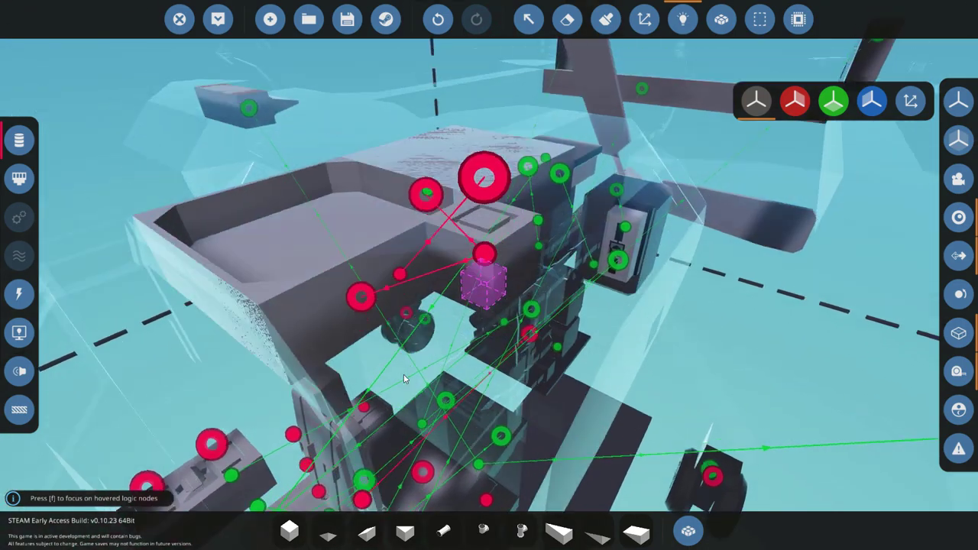
Name the toggle button 'Hatch Toggle' and spawn the plane into the hangar
click(19, 298)
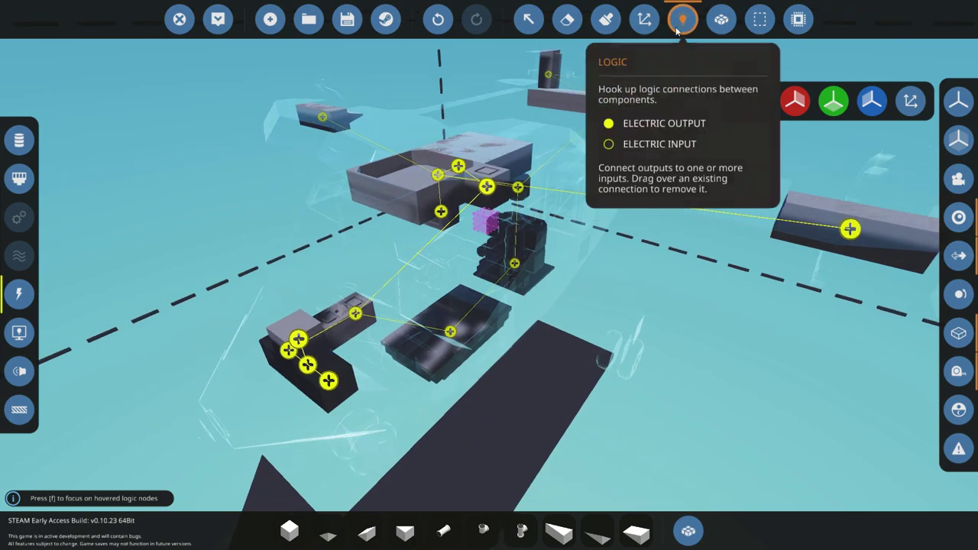
click(528, 19)
click(487, 183)
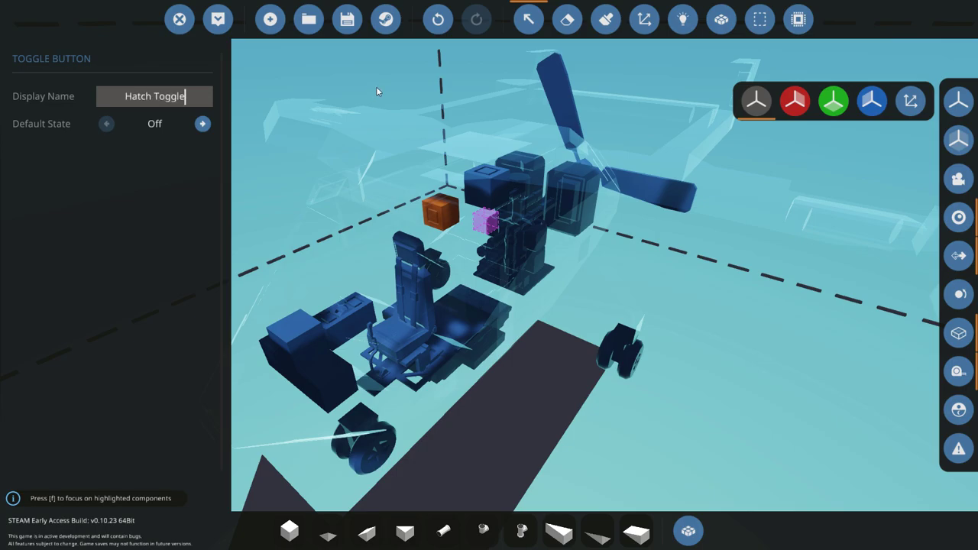
click(528, 19)
click(222, 20)
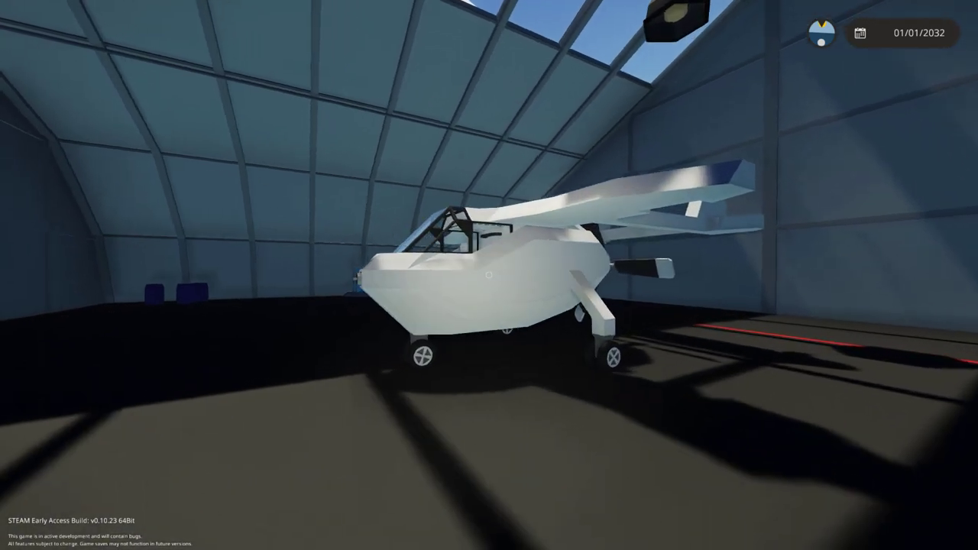
Walk across the hangar to the spawned plane and jump up onto its nose
key(f)
key(w)
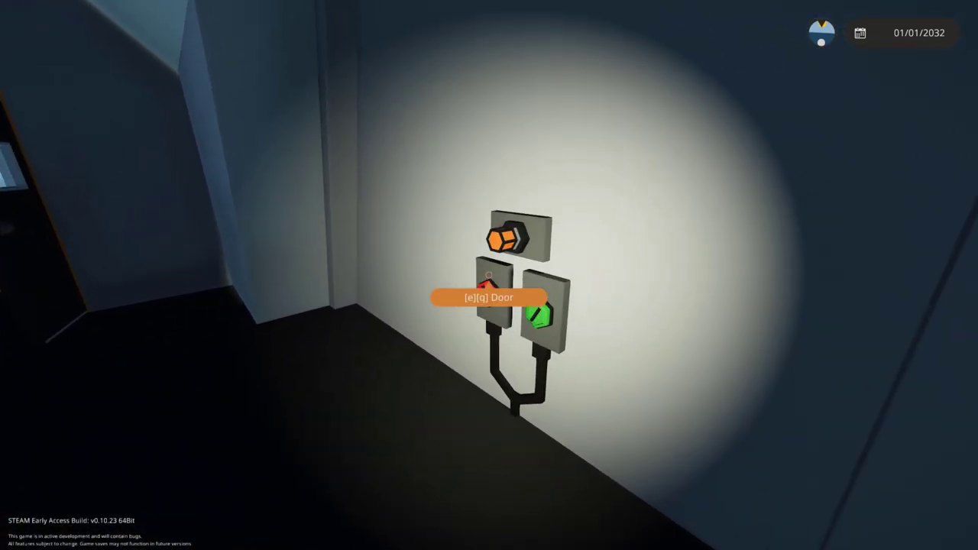
key(w)
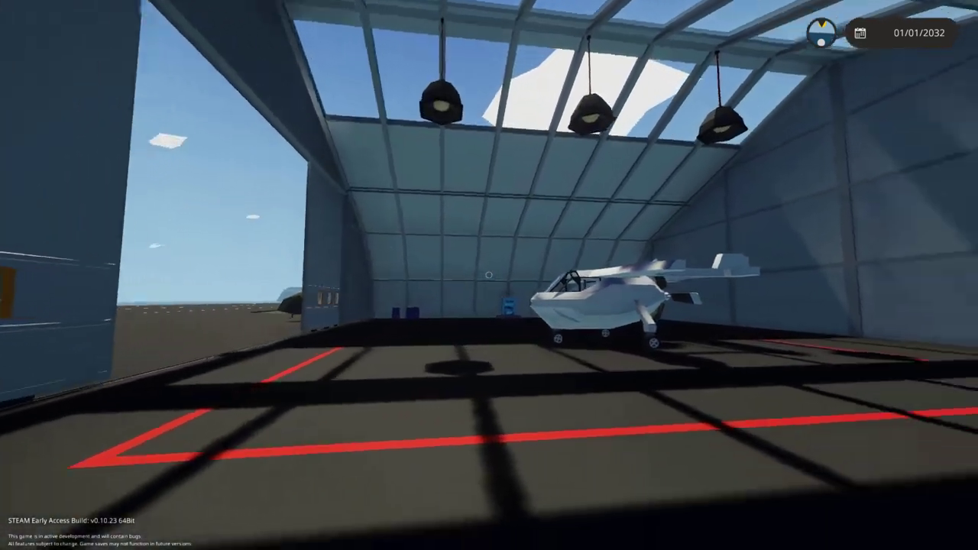
key(w)
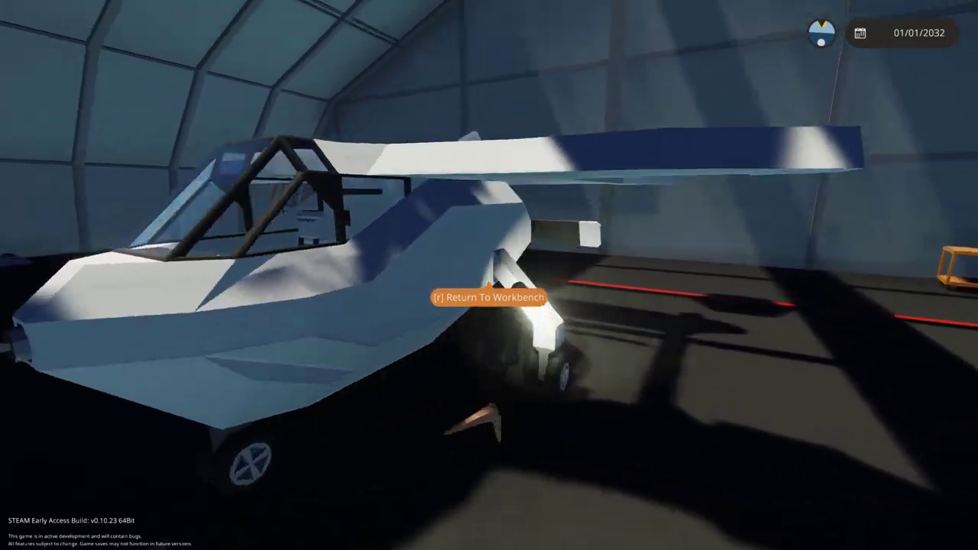
key(v)
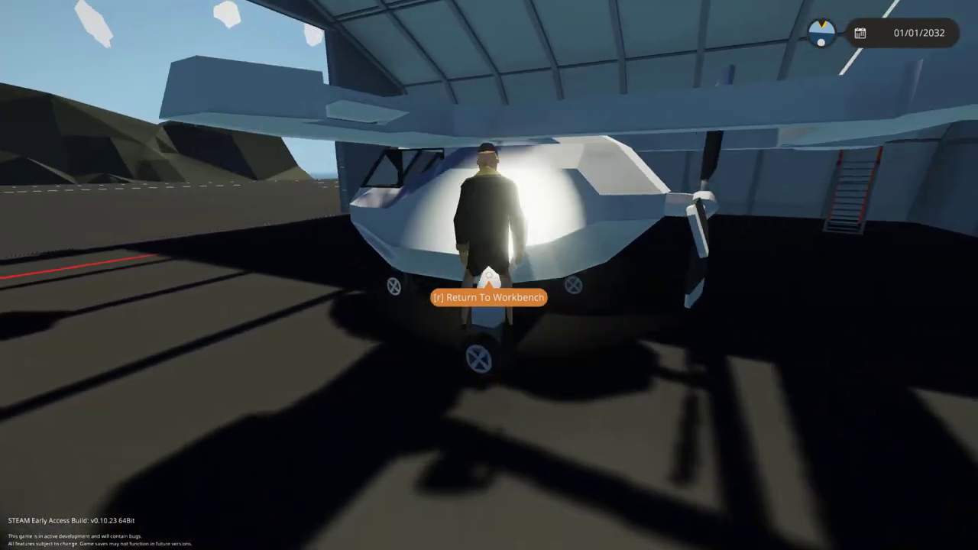
key(space)
Drop through the hatch, sit in the pilot seat and check the outside view
key(w)
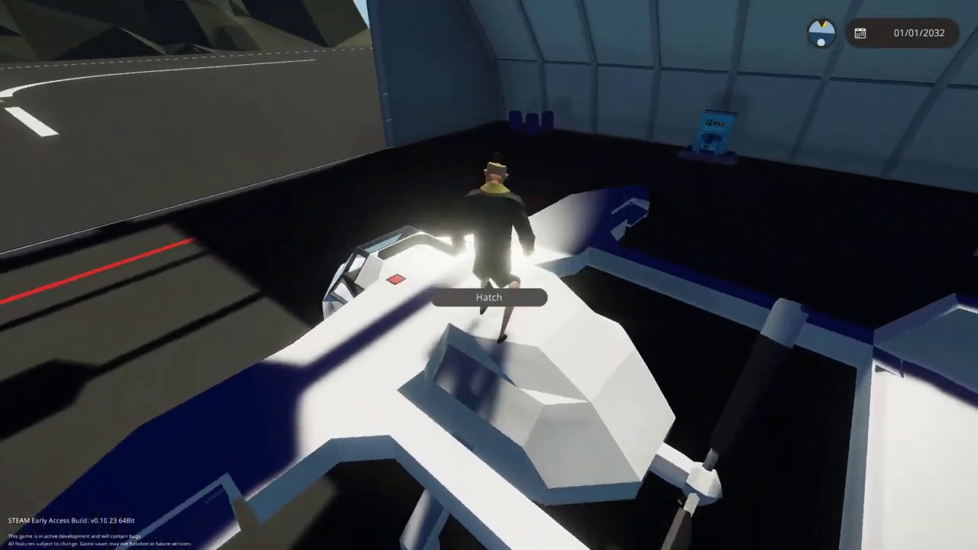
key(v)
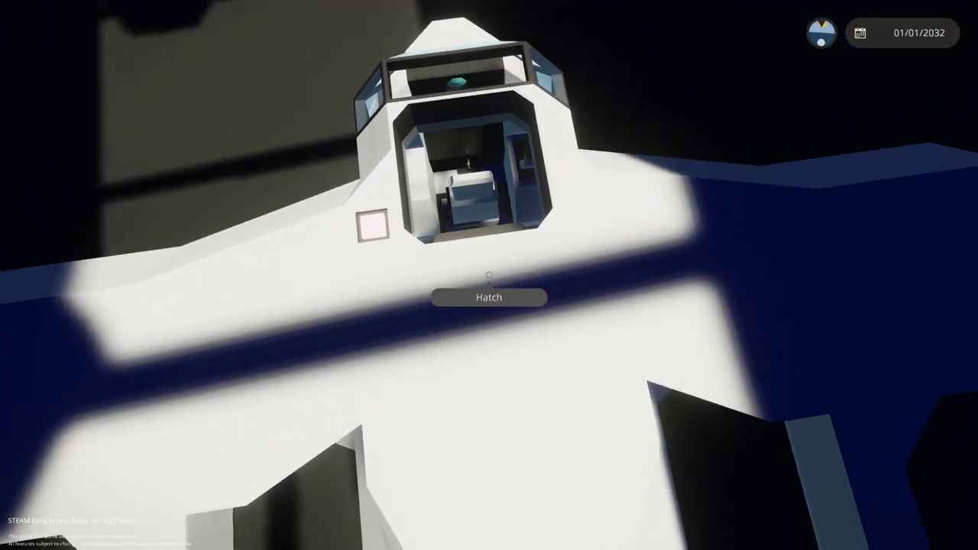
key(w)
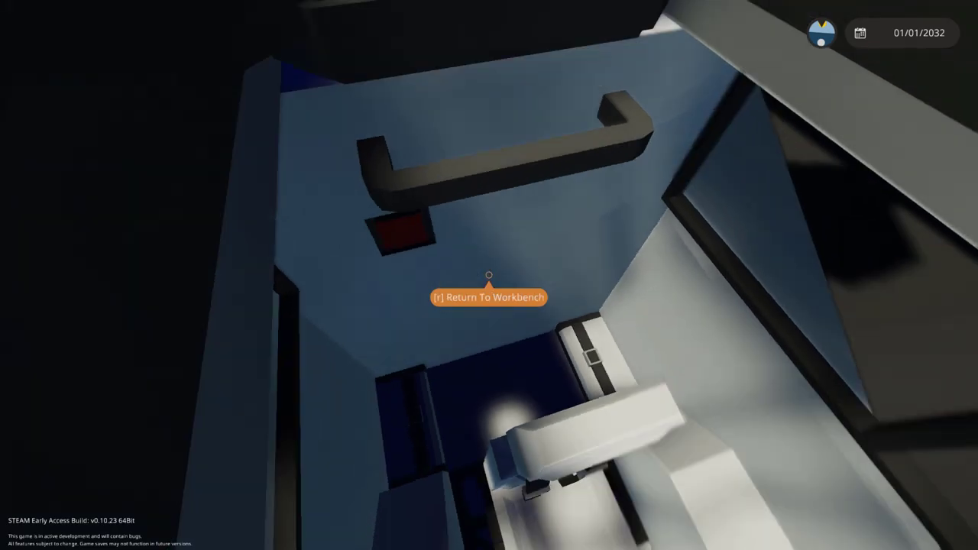
key(w)
key(f)
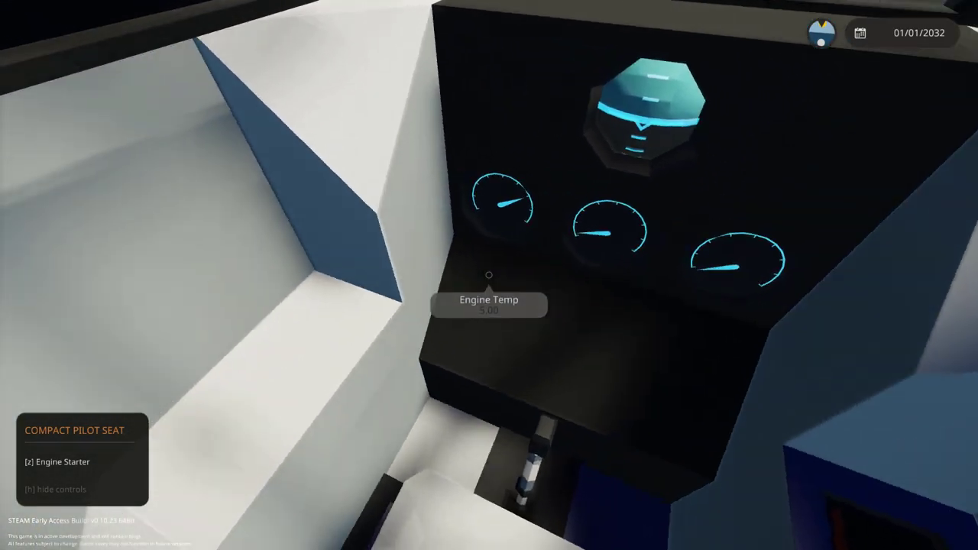
key(c)
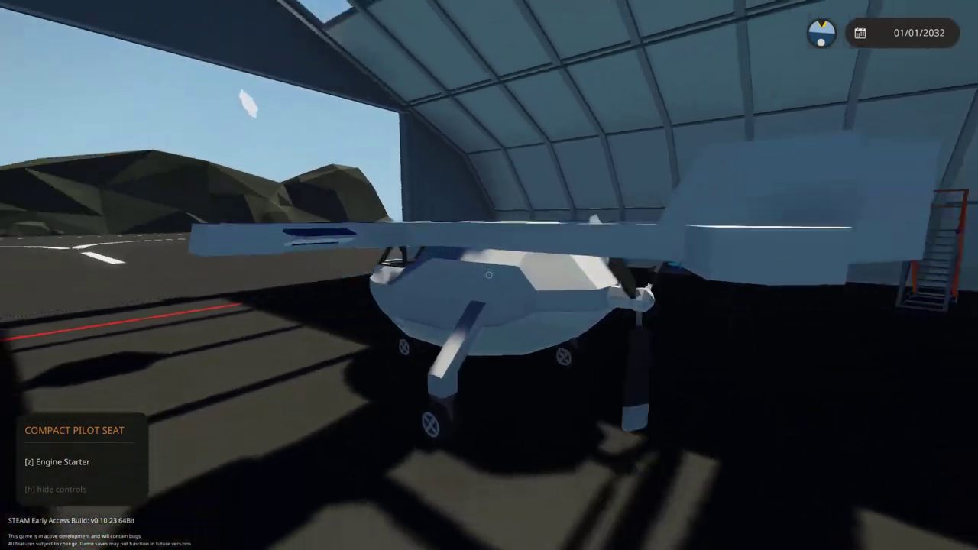
key(c)
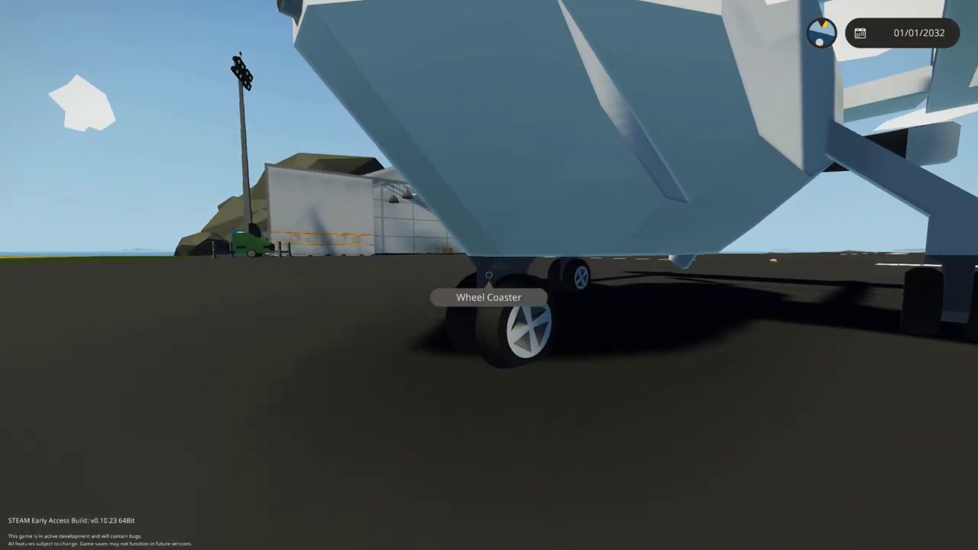
Climb back onto the plane, re-enter the cockpit, sit in the seat and use the chase camera
key(w)
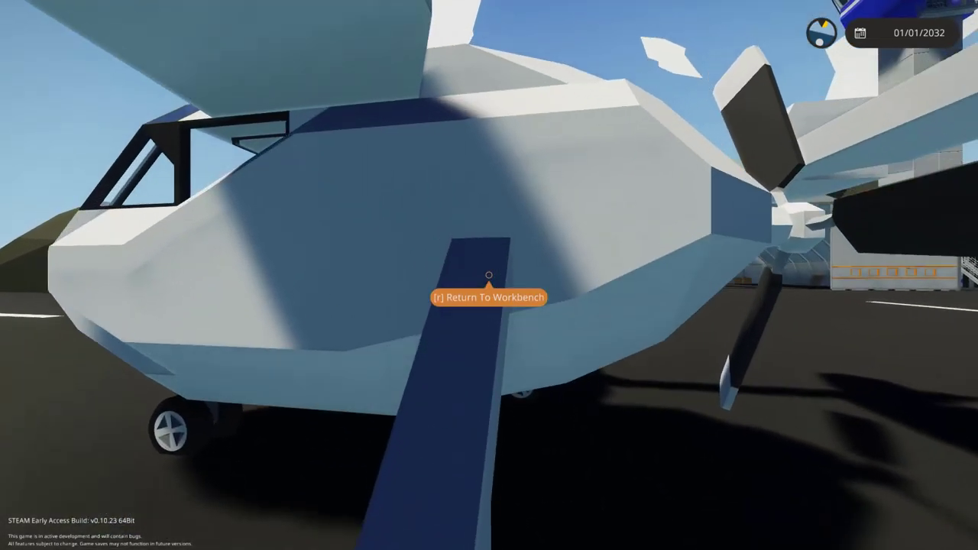
key(space)
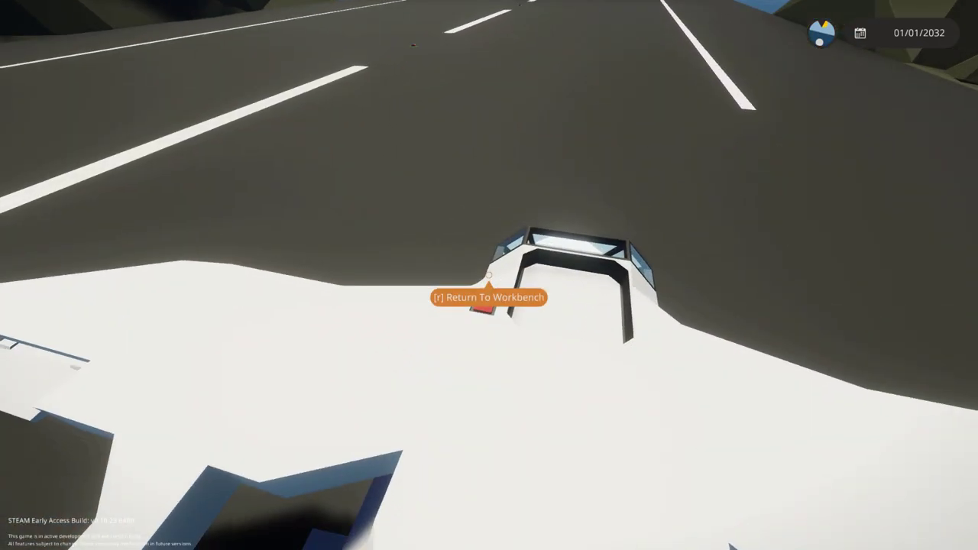
key(w)
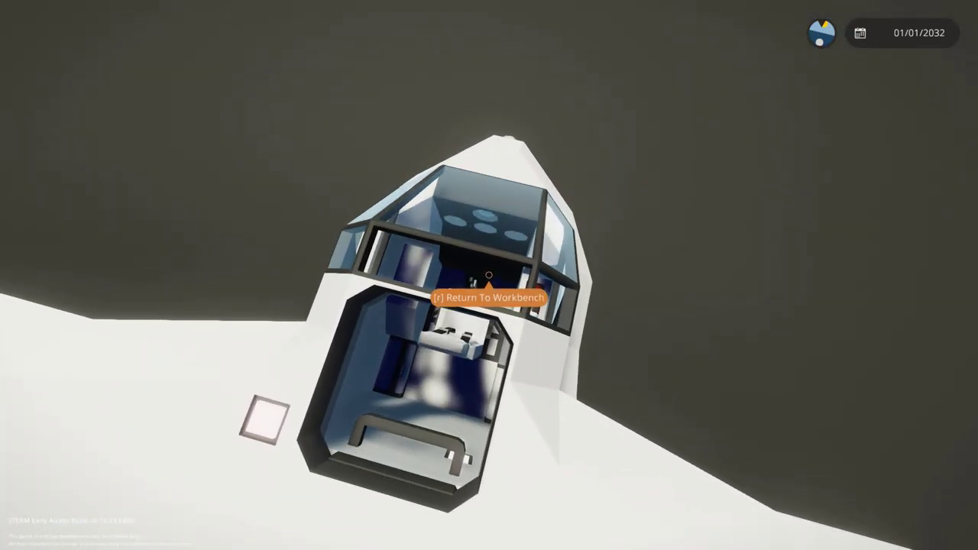
key(w)
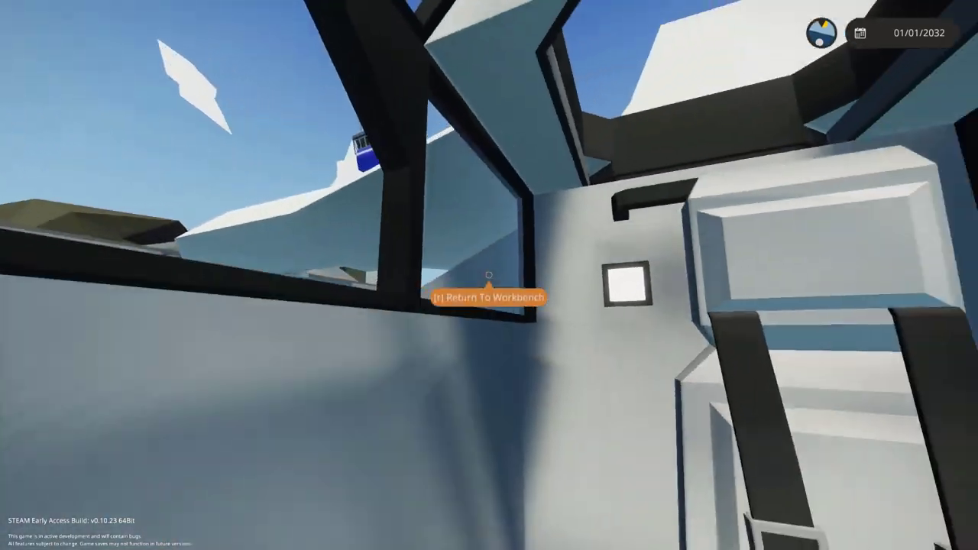
key(f)
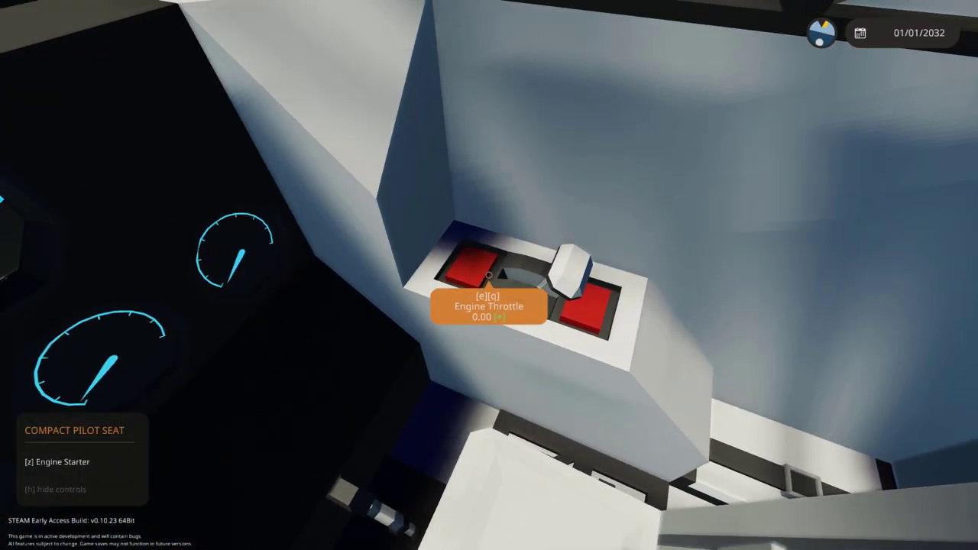
key(c)
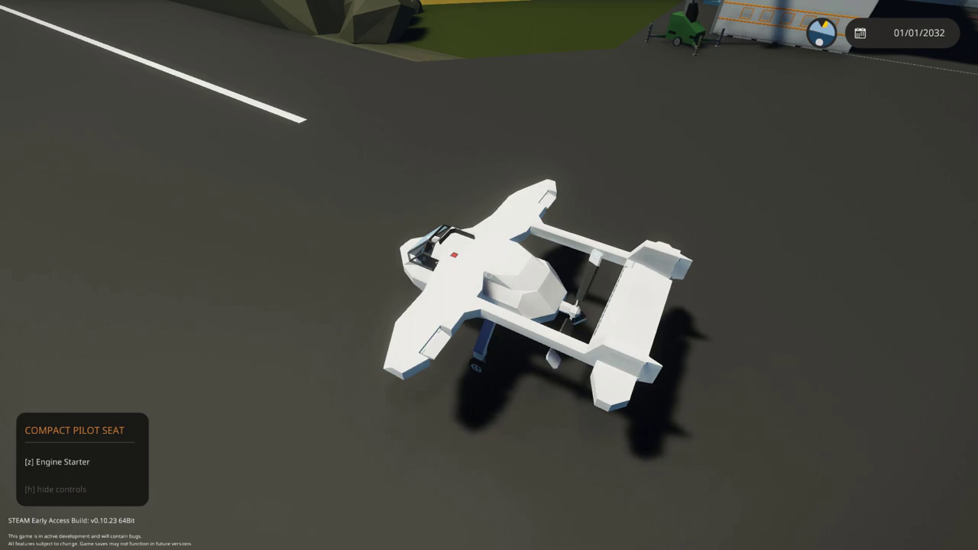
Raise the Engine Throttle and roll the plane down the runway into takeoff
scroll(489, 275, up, 5)
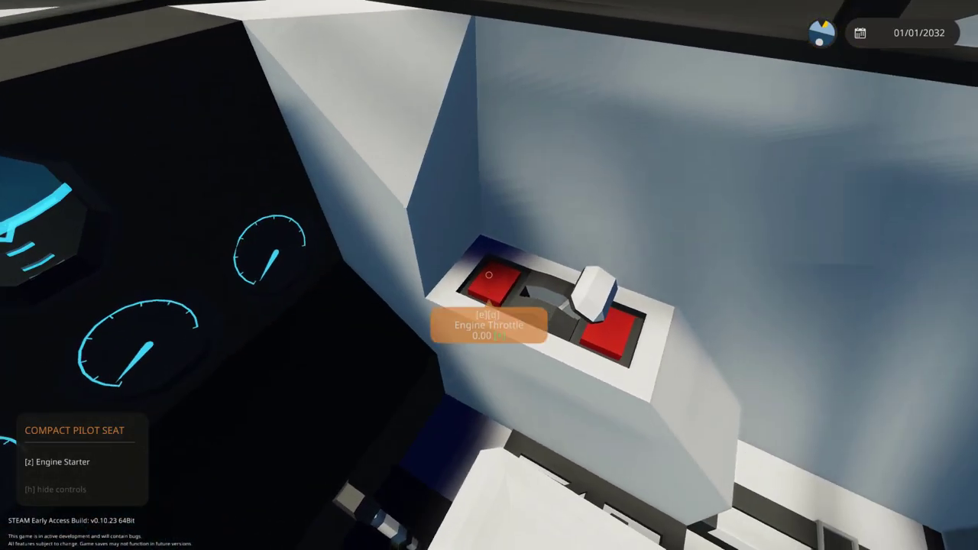
scroll(489, 275, down, 5)
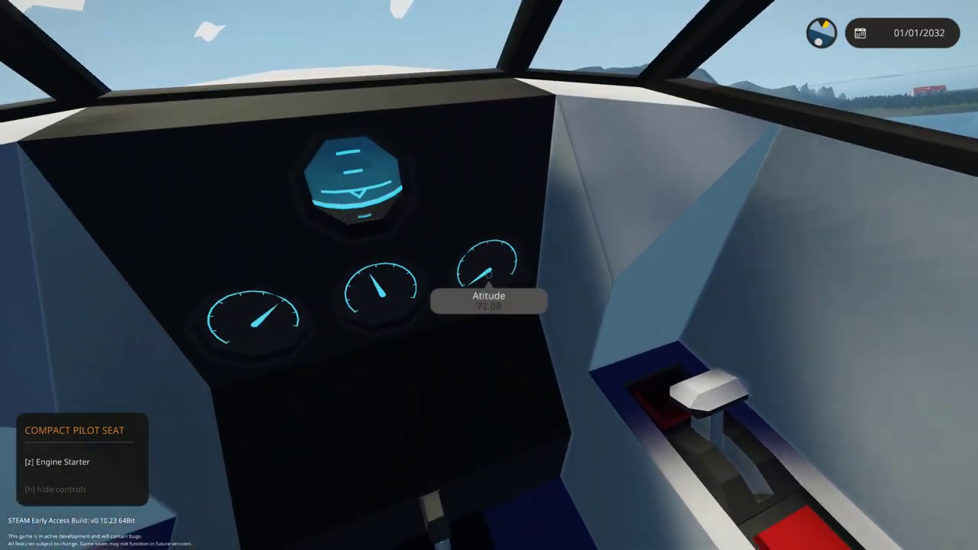
Fly over the island's hills, then watch the instruments from the first-person cockpit view
mouse_move(489, 275)
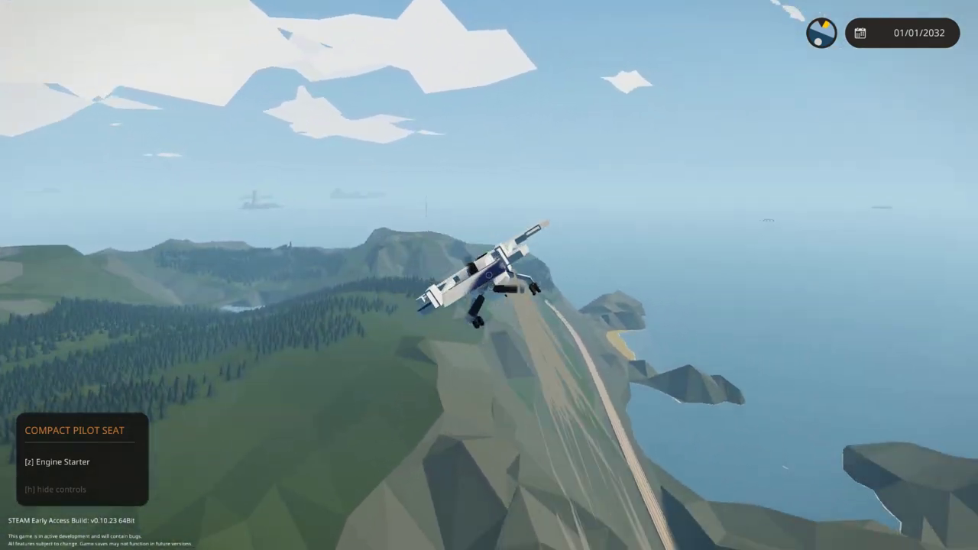
key(v)
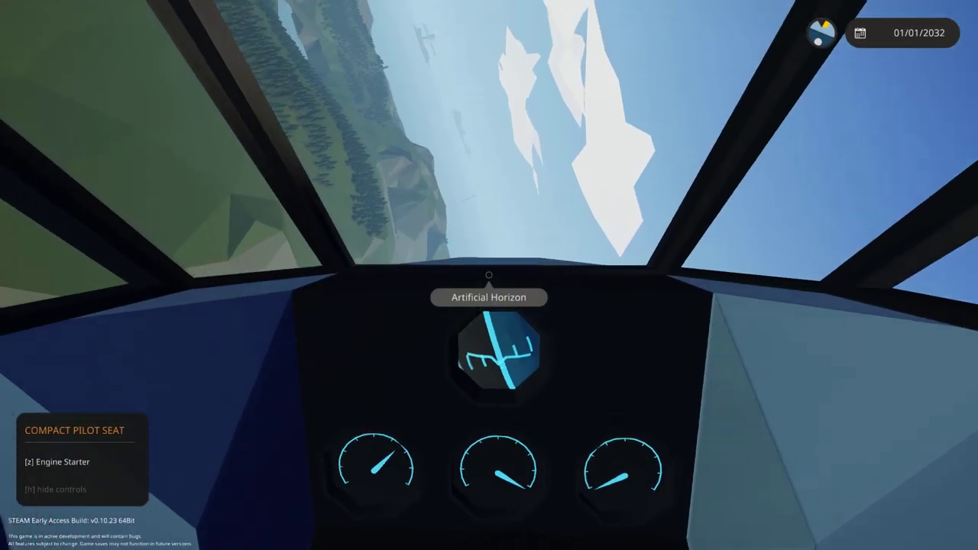